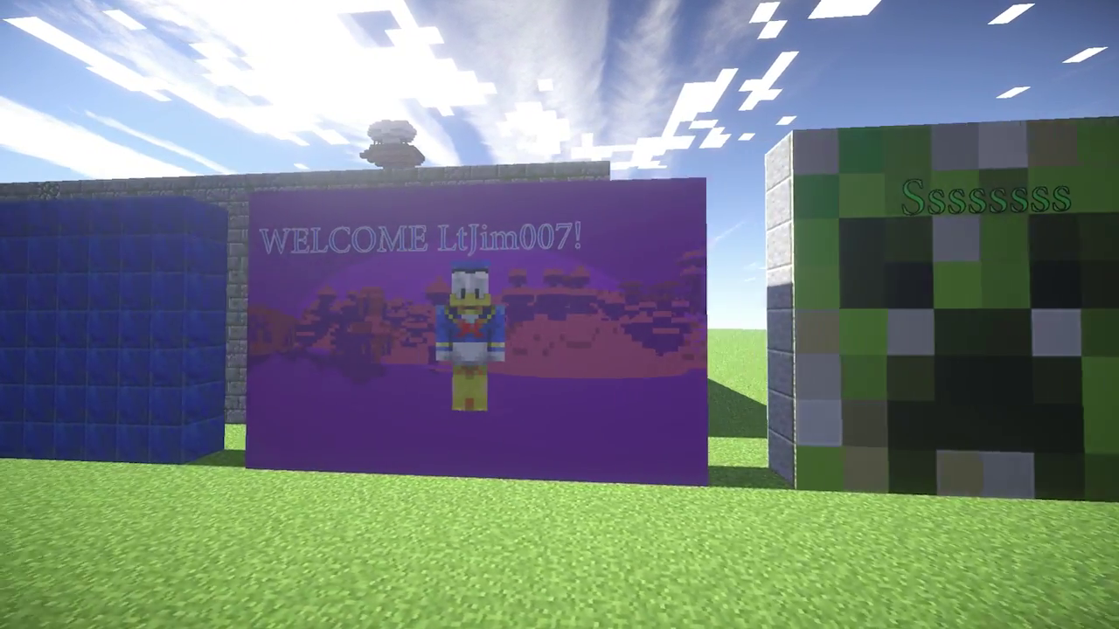
Step: Show the game's HUD and walk past the purple welcome board and the creeper board to the slideshow board
key(F1)
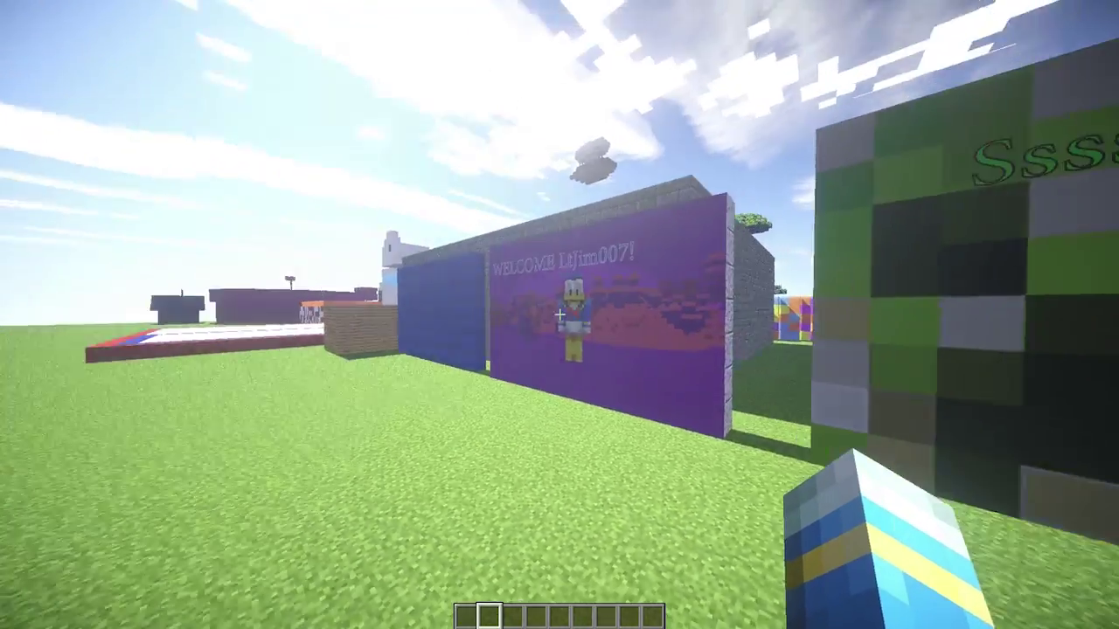
key(w)
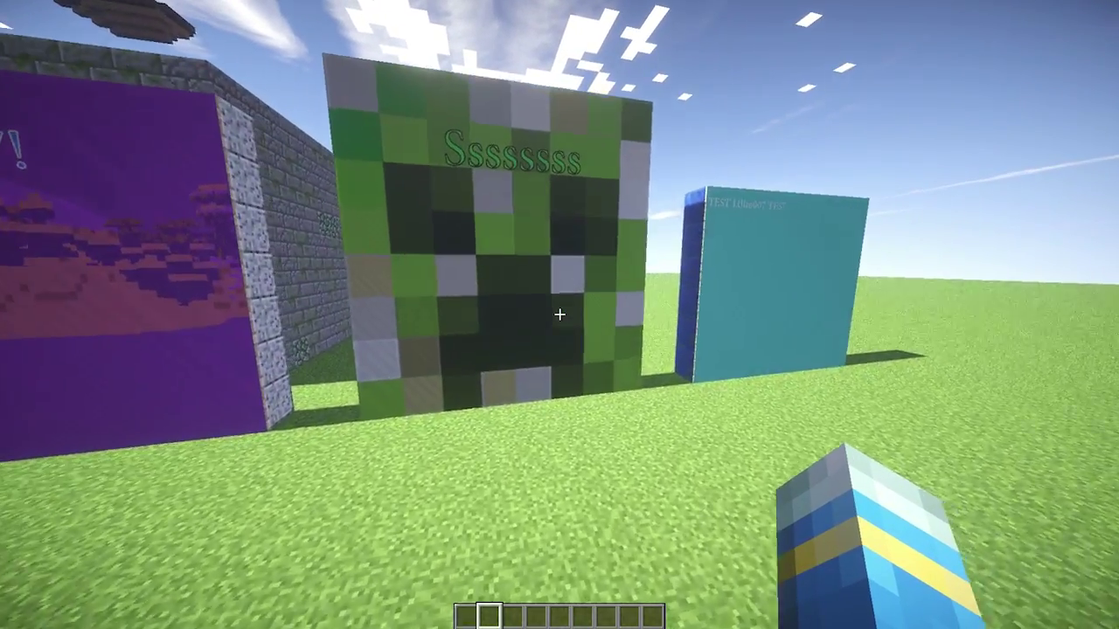
key(d)
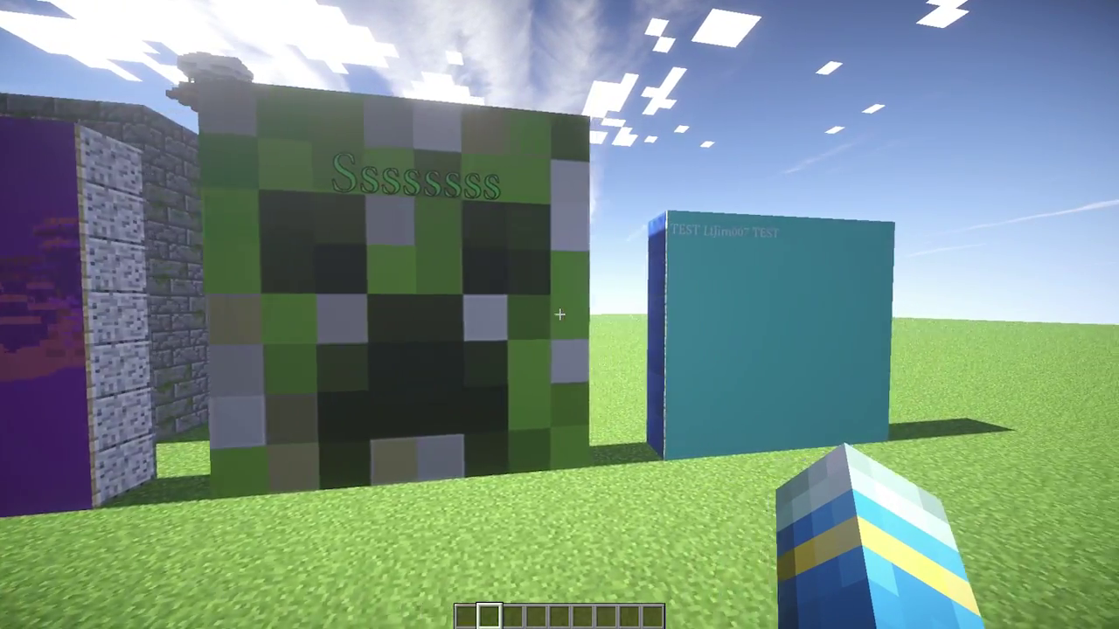
key(w)
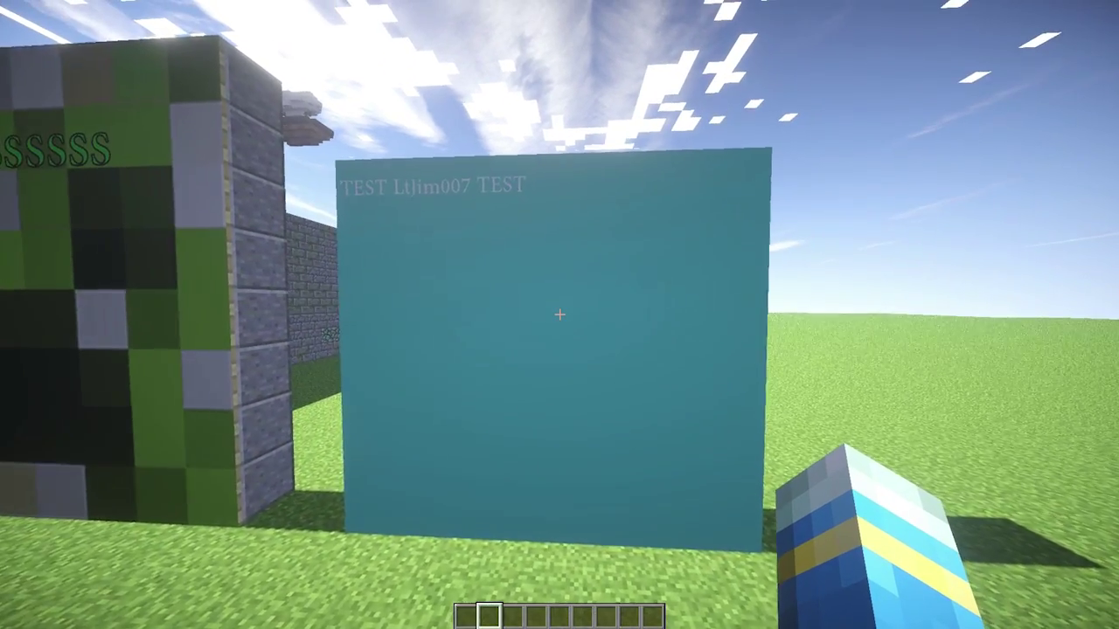
key(w)
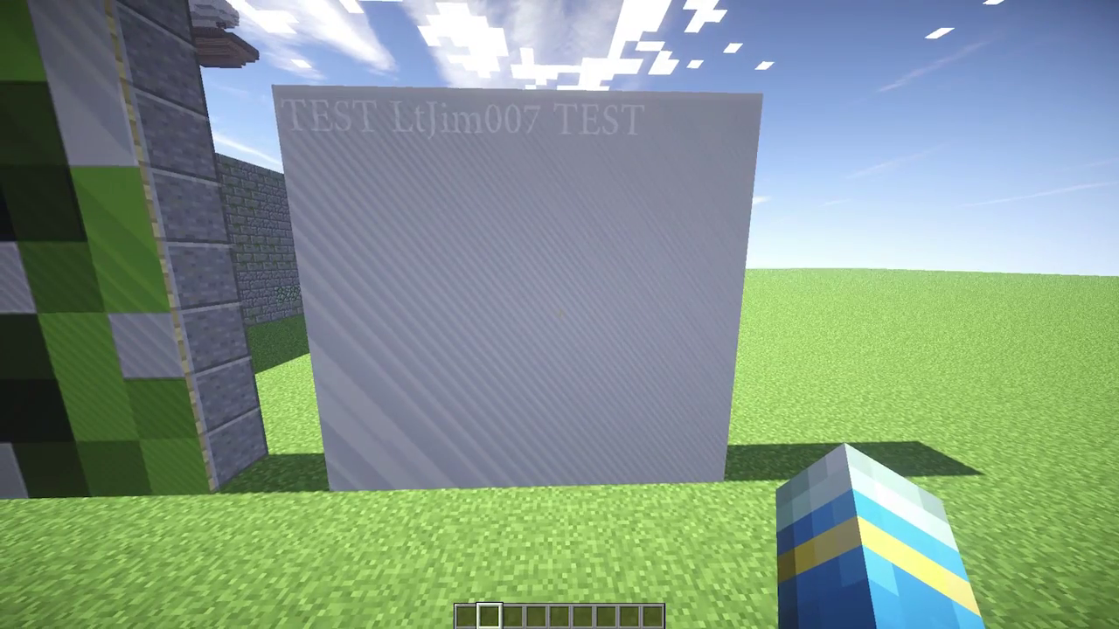
Step: Examine the slideshow board's changing background colours and text from close up and from farther back
key(w)
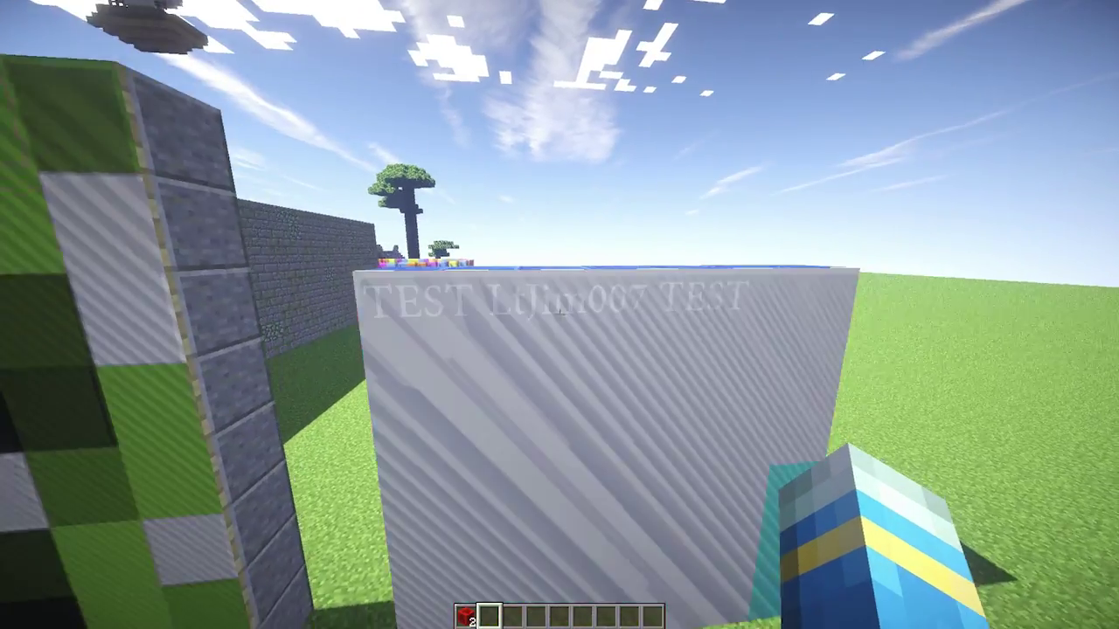
key(a)
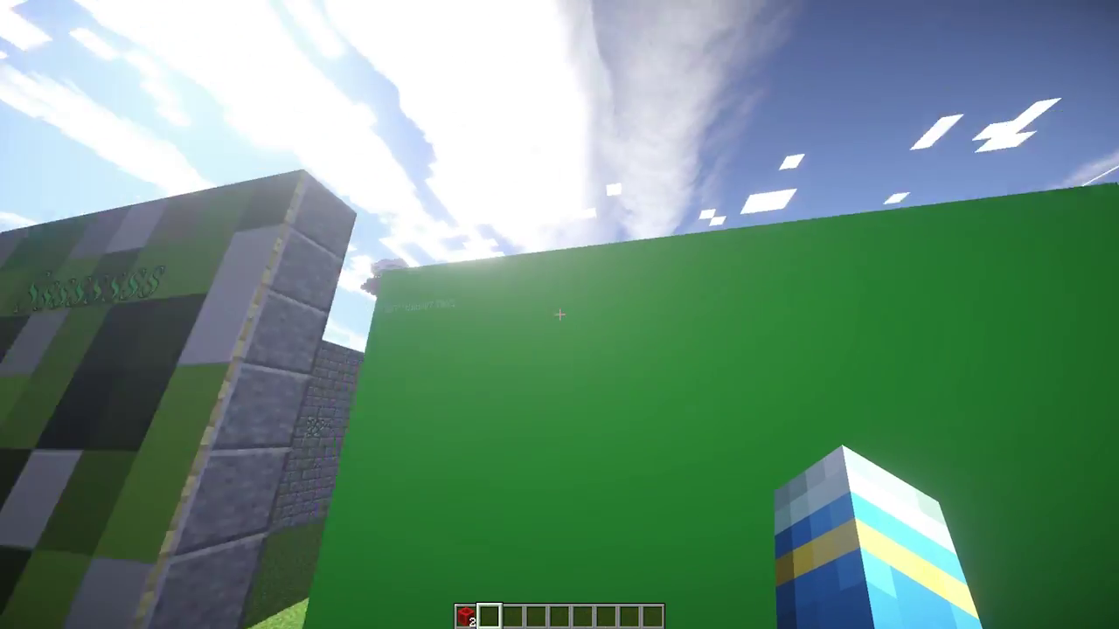
key(s)
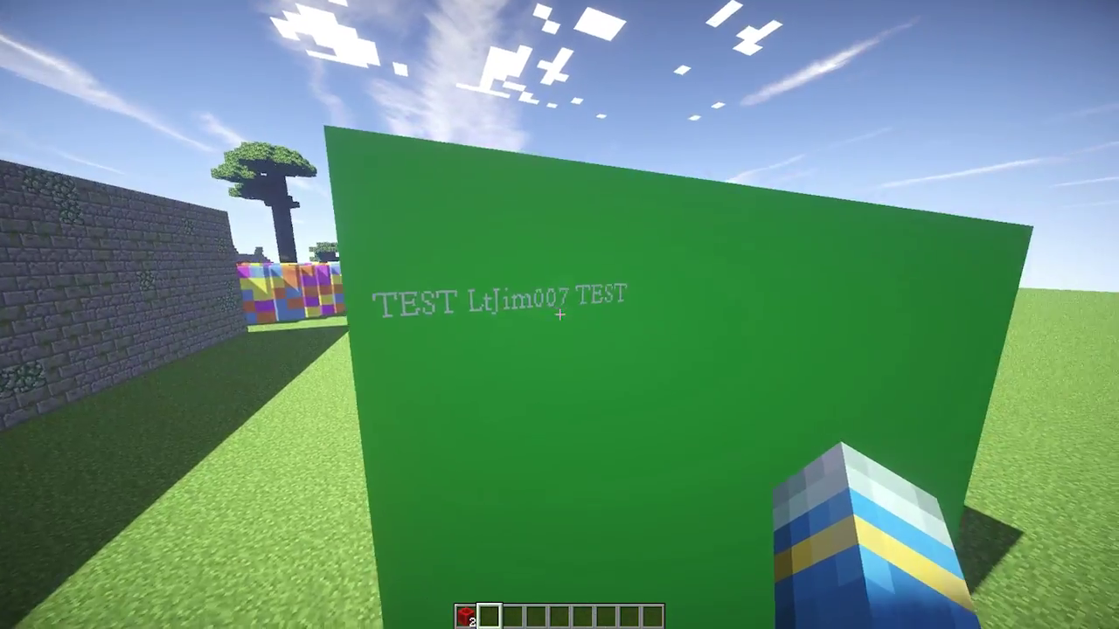
key(s)
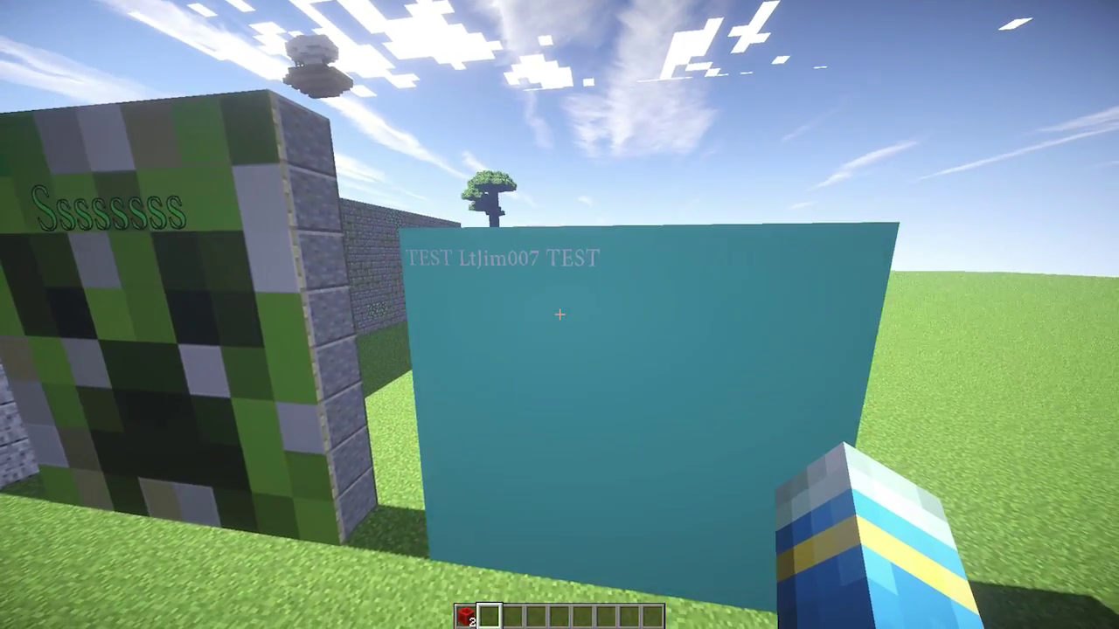
key(w)
key(w)
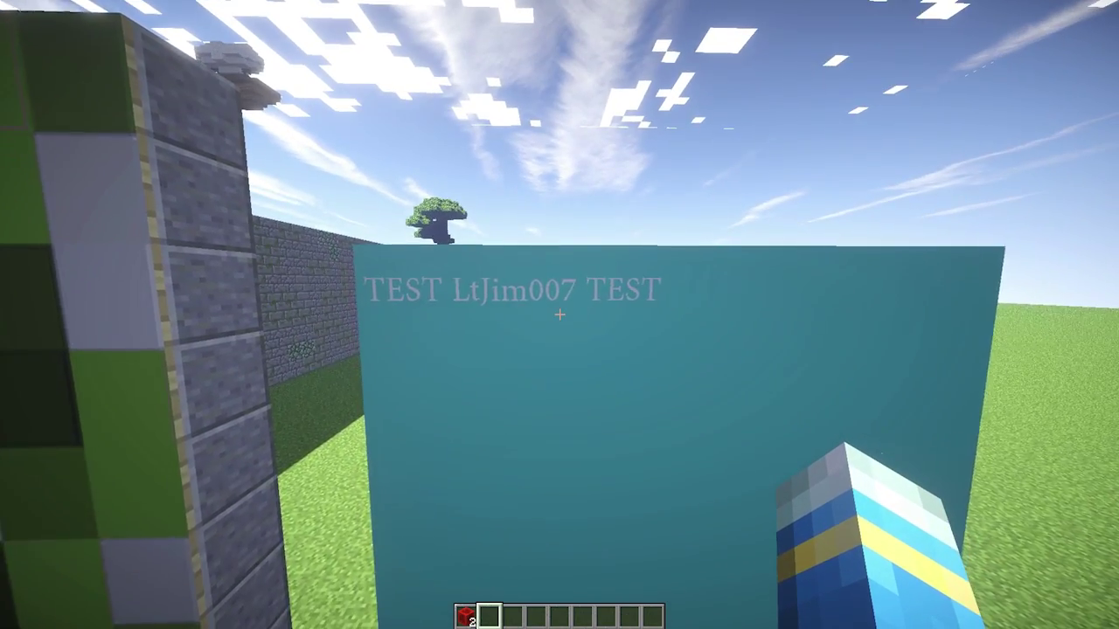
key(s)
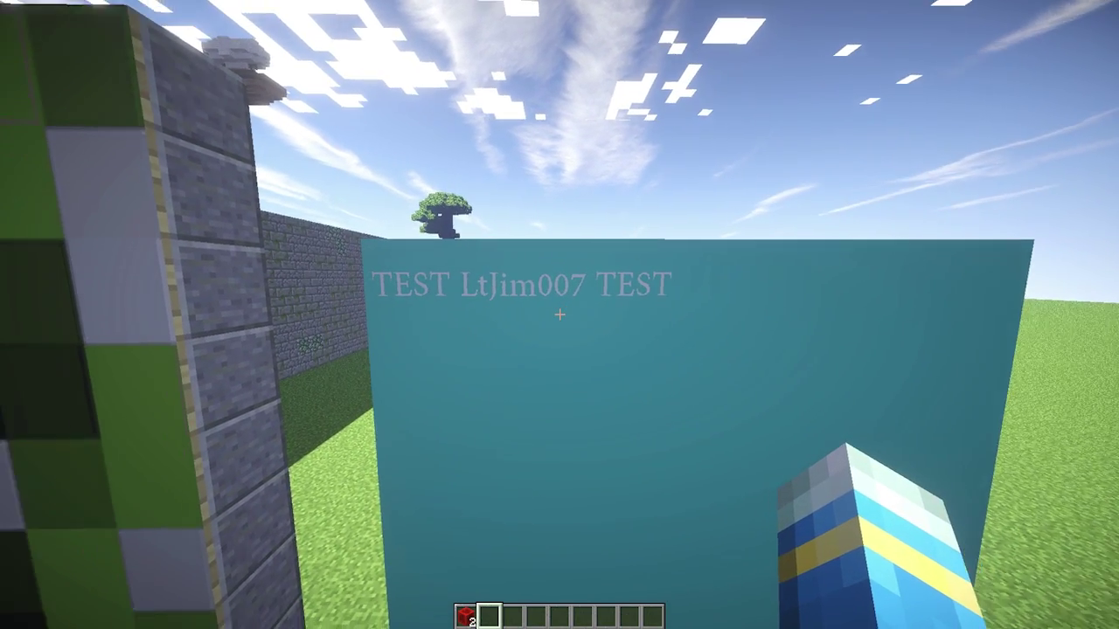
key(w)
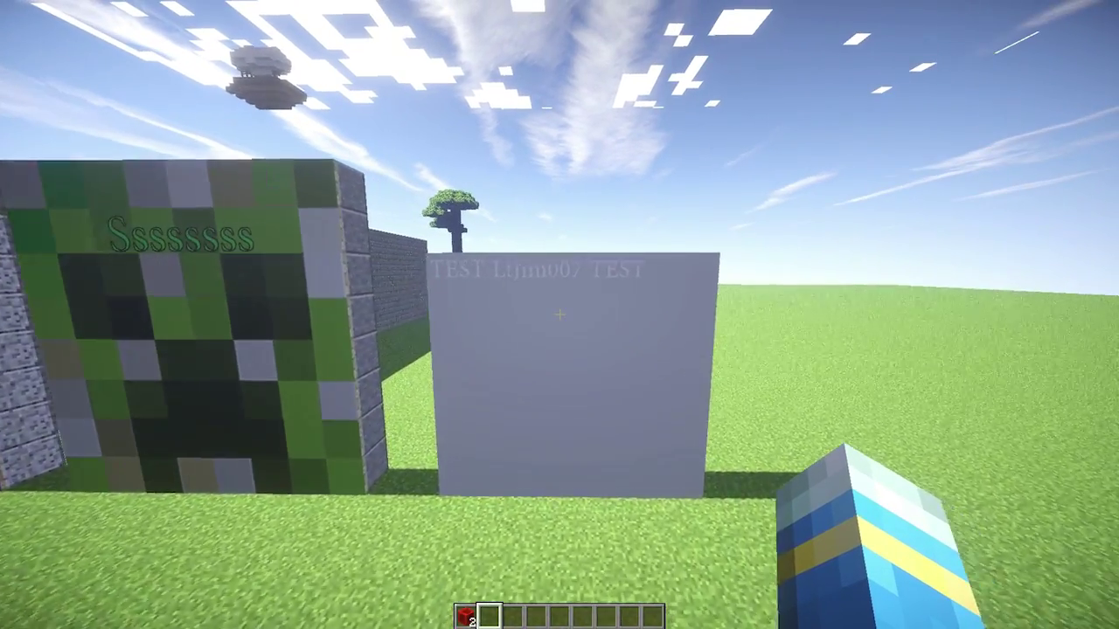
Step: Hold the BannerBoard Creator block and view the row of boards, including the purple welcome board and the blue board
scroll(560, 315, up, 1)
scroll(560, 315, down, 1)
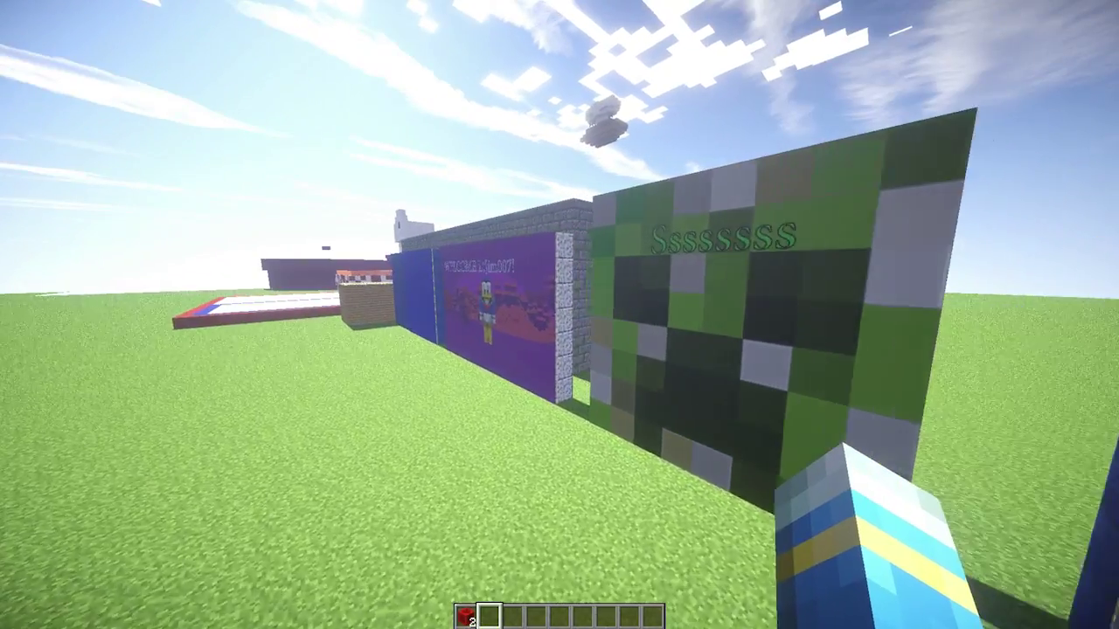
key(1)
key(a)
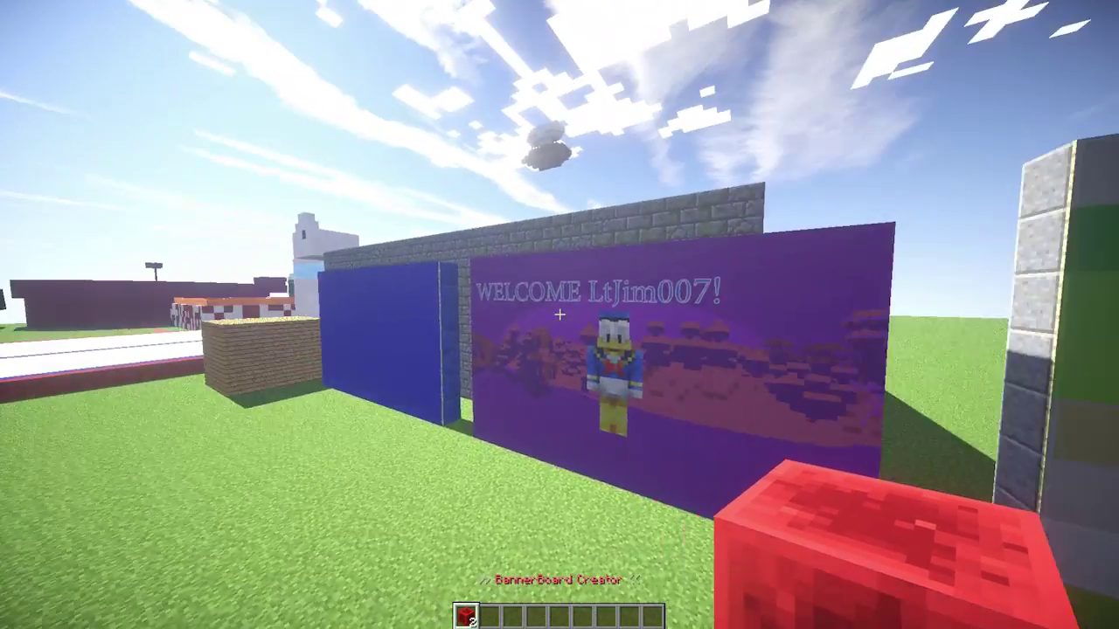
scroll(560, 315, down, 1)
key(d)
key(s)
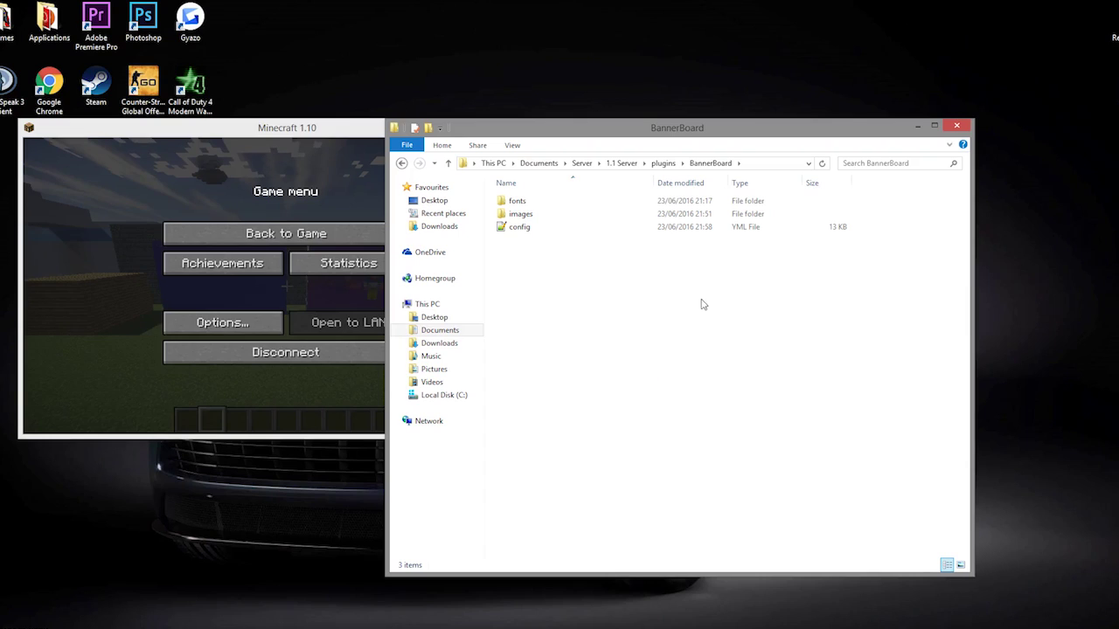
Step: Open the config file from the BannerBoard plugin folder in Notepad++ and reload it from disk
drag(760, 351, 556, 194)
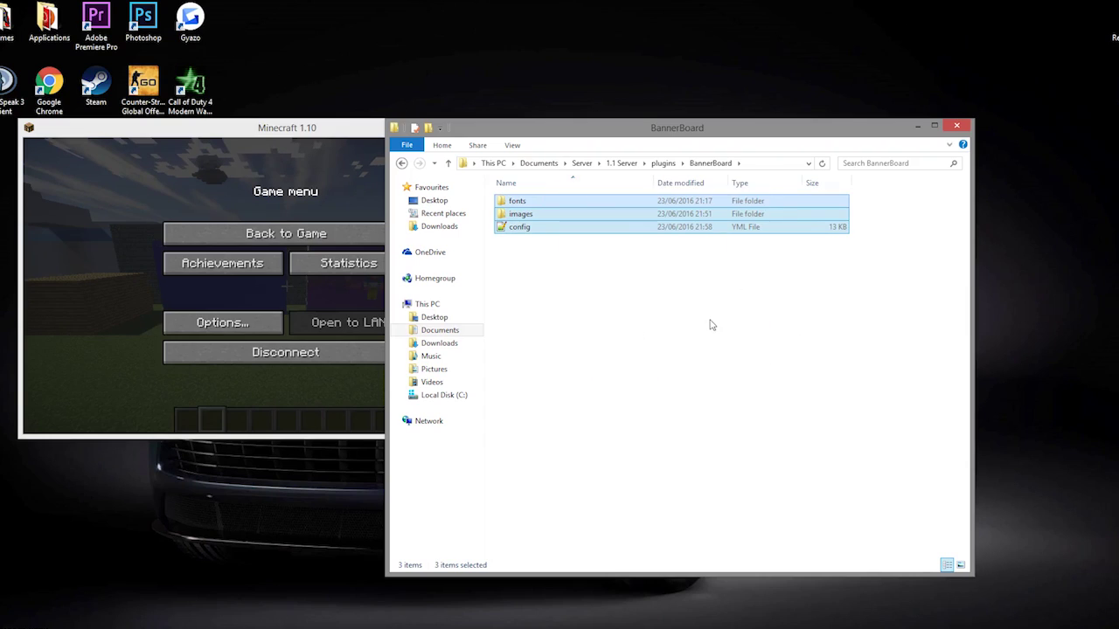
click(565, 277)
double_click(546, 231)
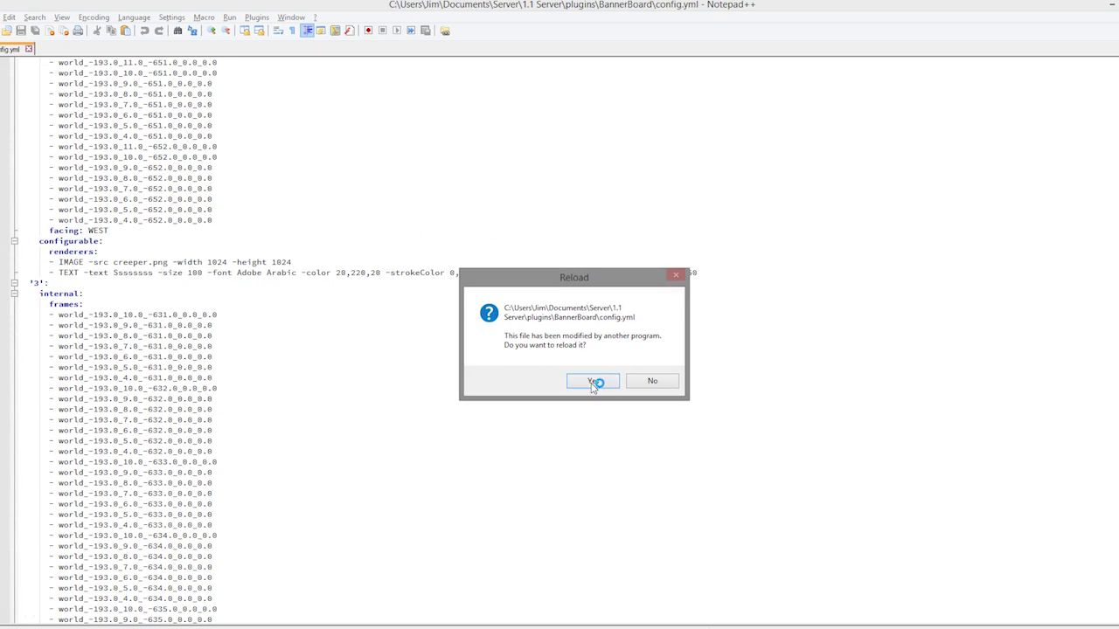
click(593, 381)
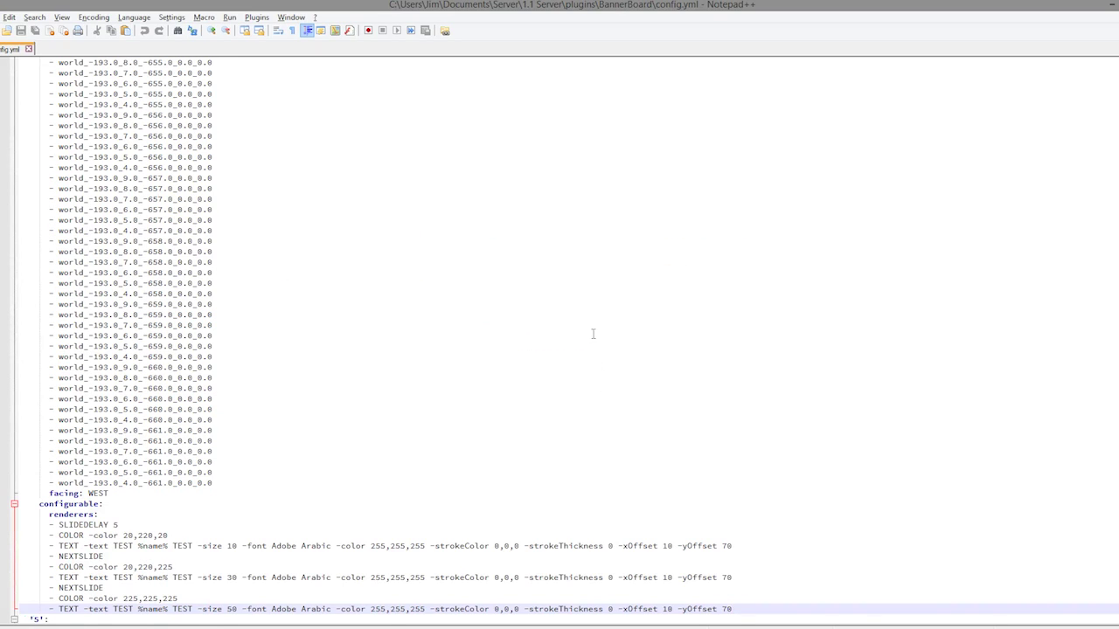
Step: Examine the frame coordinates of banner board '2' from the beginning of the config file down to its configurable section
scroll(802, 336, down, 4)
drag(1118, 297, 1118, 84)
scroll(201, 290, down, 2)
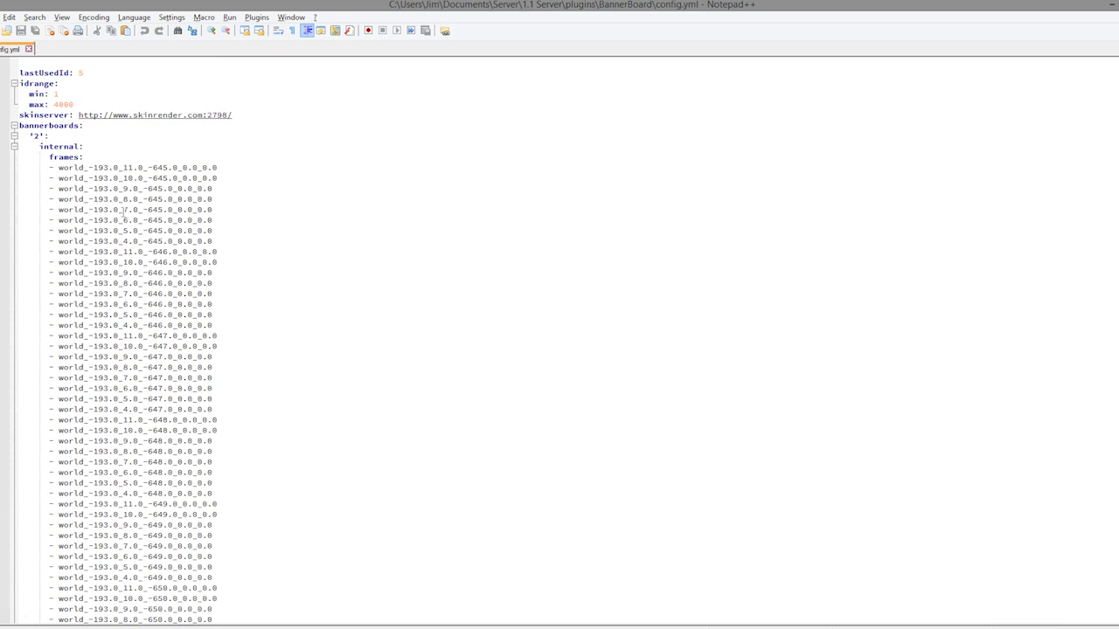
drag(32, 136, 148, 294)
click(153, 292)
scroll(165, 365, down, 12)
drag(273, 420, 50, 85)
scroll(239, 330, up, 6)
click(256, 368)
scroll(250, 389, down, 5)
scroll(247, 396, down, 3)
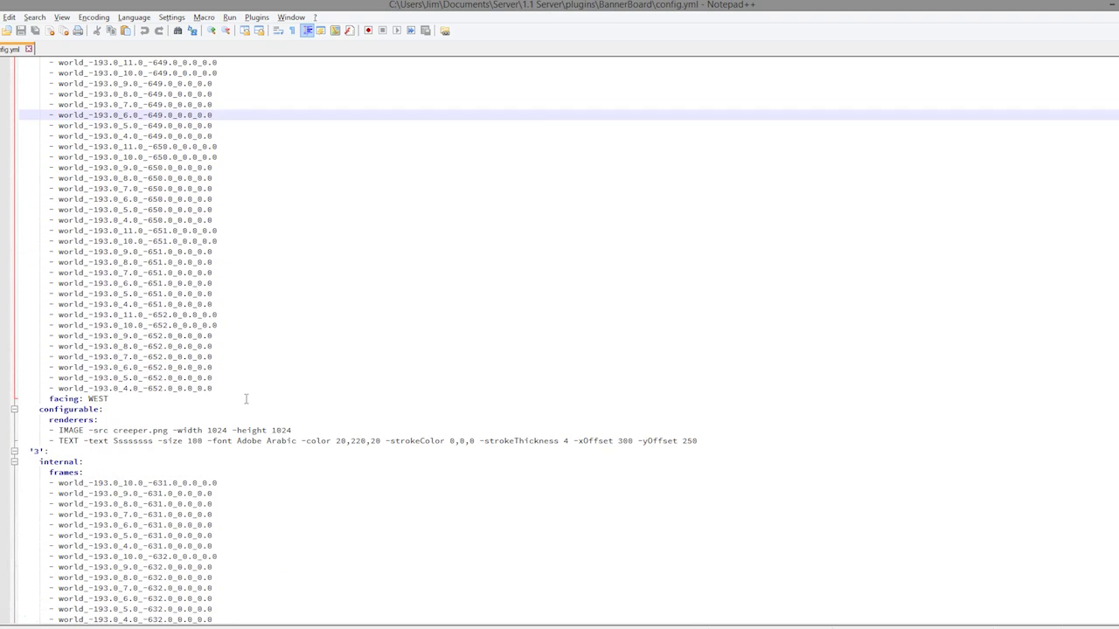
Step: Examine the renderers of banner board '2', including the image source creeper.png and its width and height options
drag(39, 410, 706, 440)
click(58, 424)
drag(50, 429, 237, 439)
click(217, 438)
drag(166, 430, 267, 430)
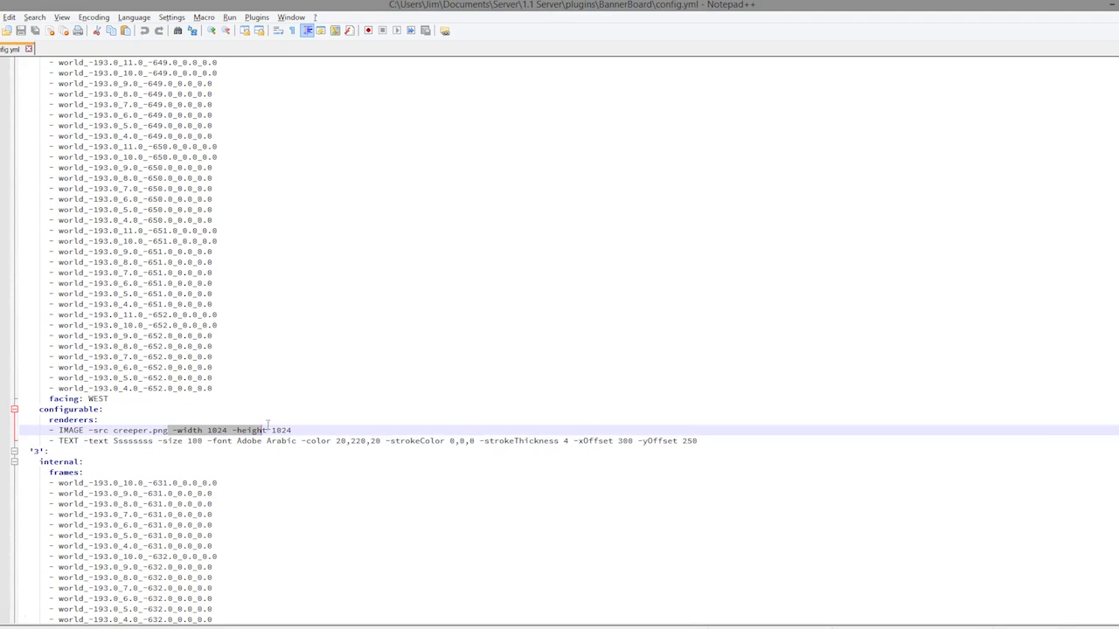
click(144, 448)
drag(113, 430, 167, 430)
click(152, 449)
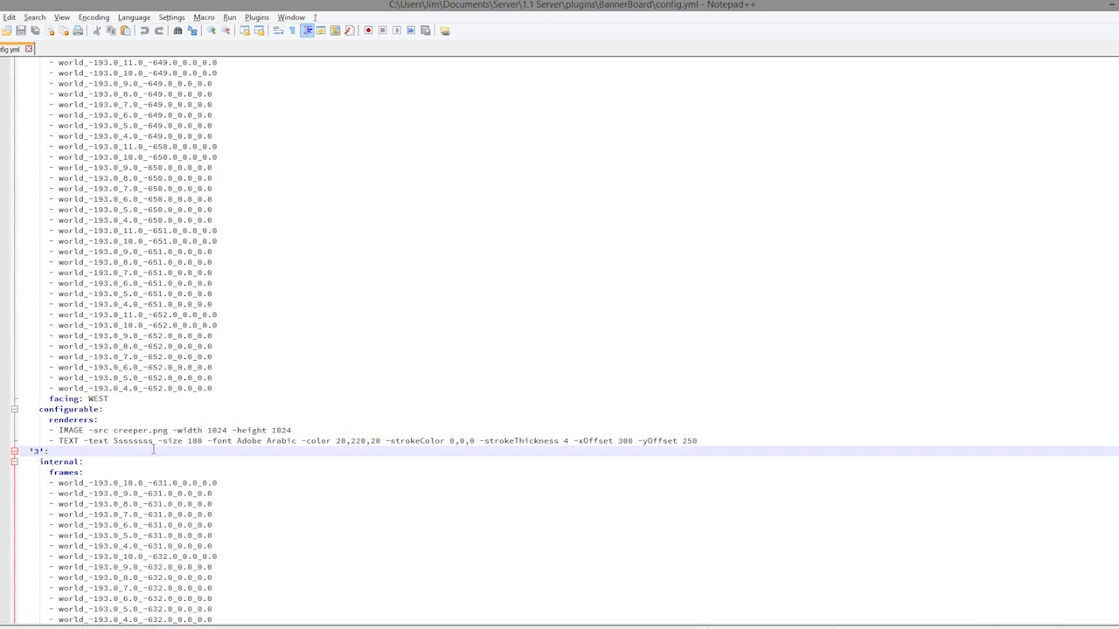
Step: Switch to File Explorer and look through the BannerBoard plugin's images folder, including the space picture, and its fonts folder
key(alt+Tab)
click(524, 215)
double_click(525, 214)
drag(747, 353, 494, 180)
click(661, 236)
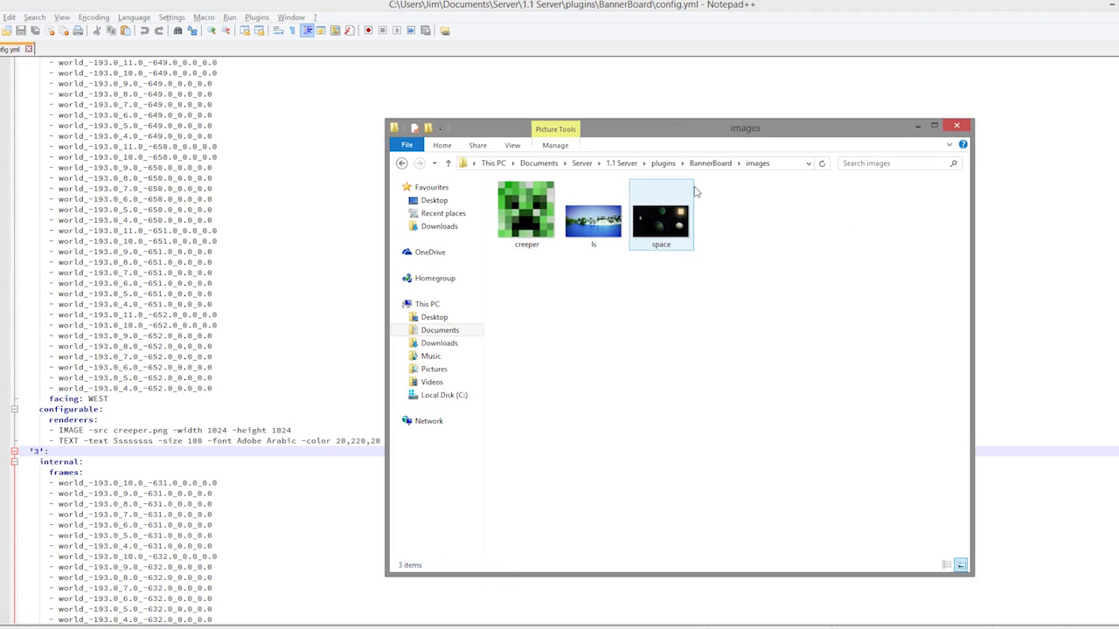
click(686, 206)
double_click(685, 206)
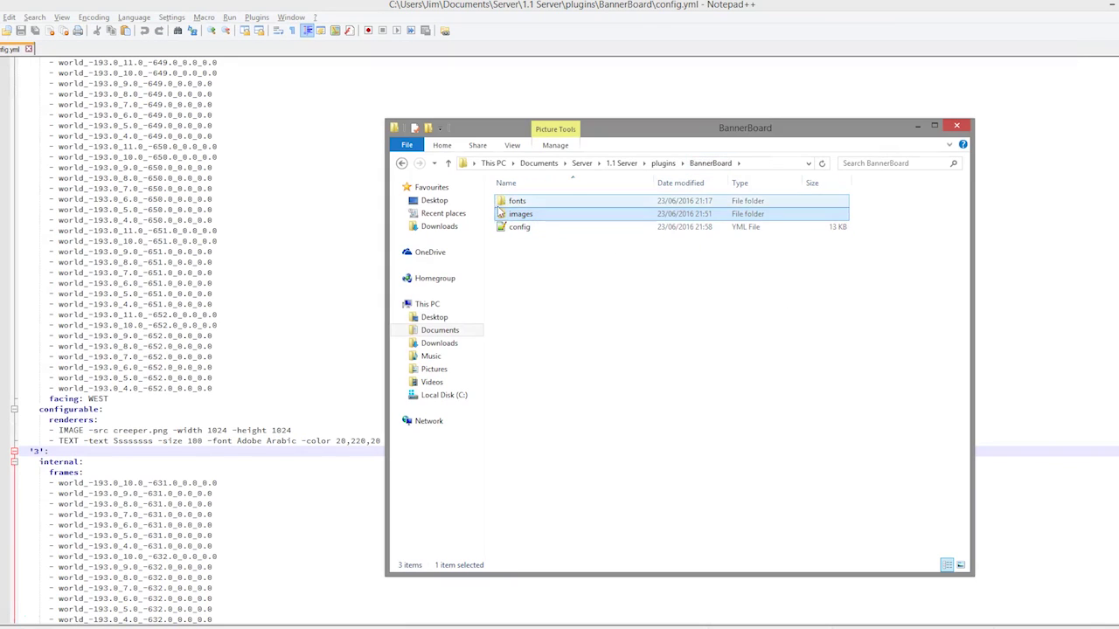
double_click(516, 201)
click(403, 165)
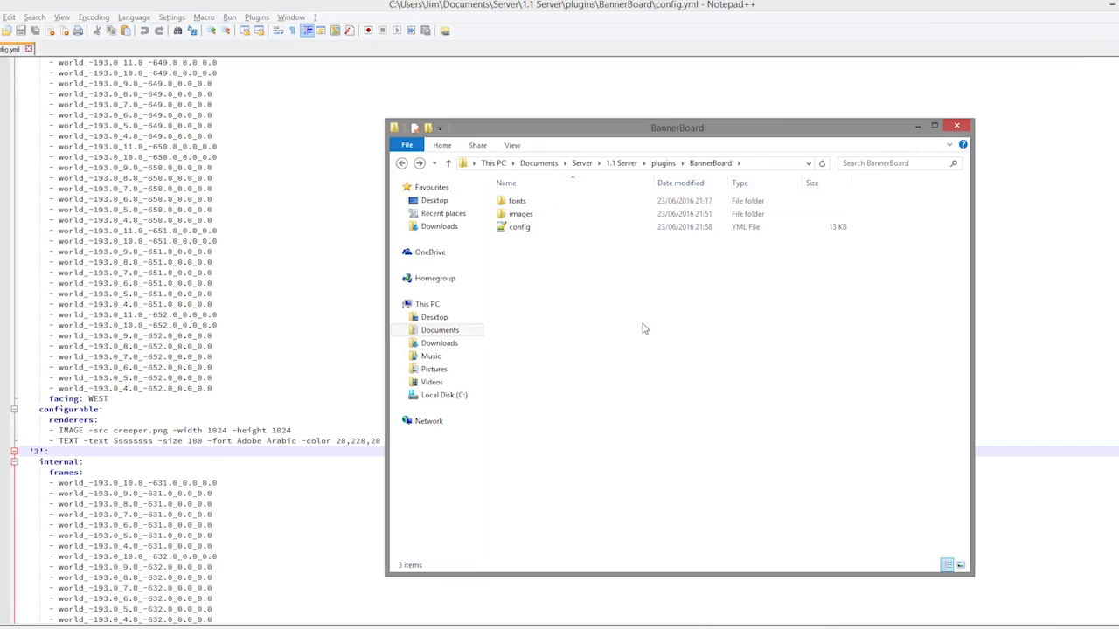
Step: Return to the config file in Notepad++ and examine the last banner board's frame list and renderers
click(230, 329)
scroll(210, 376, down, 12)
scroll(204, 420, down, 20)
scroll(254, 476, down, 20)
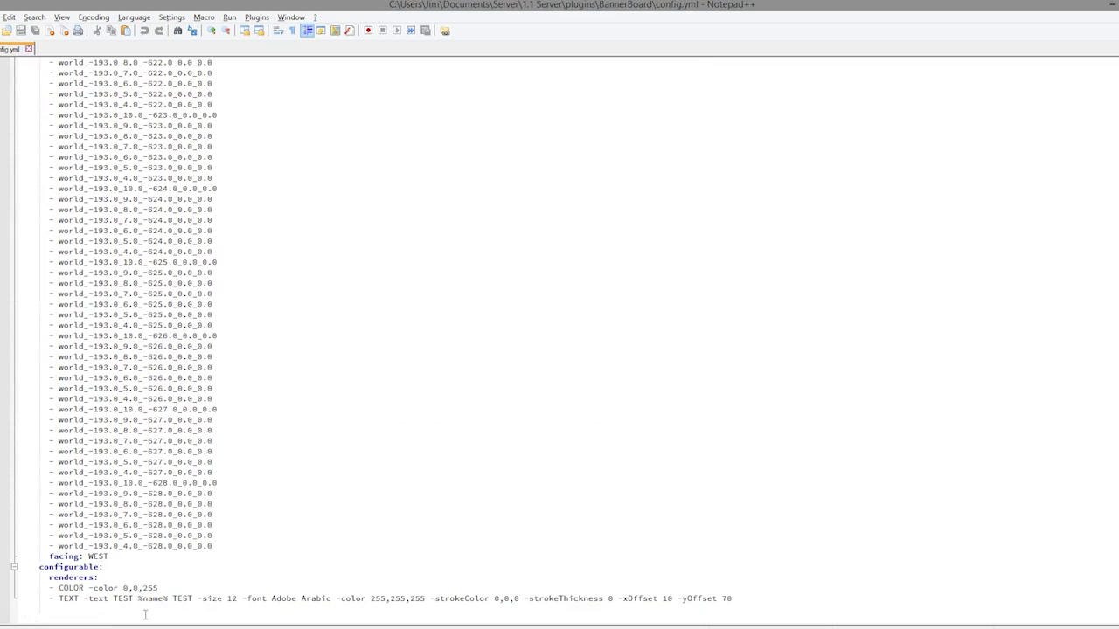
scroll(209, 597, up, 12)
drag(255, 599, 49, 189)
scroll(71, 254, up, 5)
click(149, 347)
scroll(145, 393, down, 15)
Step: Replace the last board's COLOR renderer with "IMAGE -src space.png" and save the config file
click(173, 588)
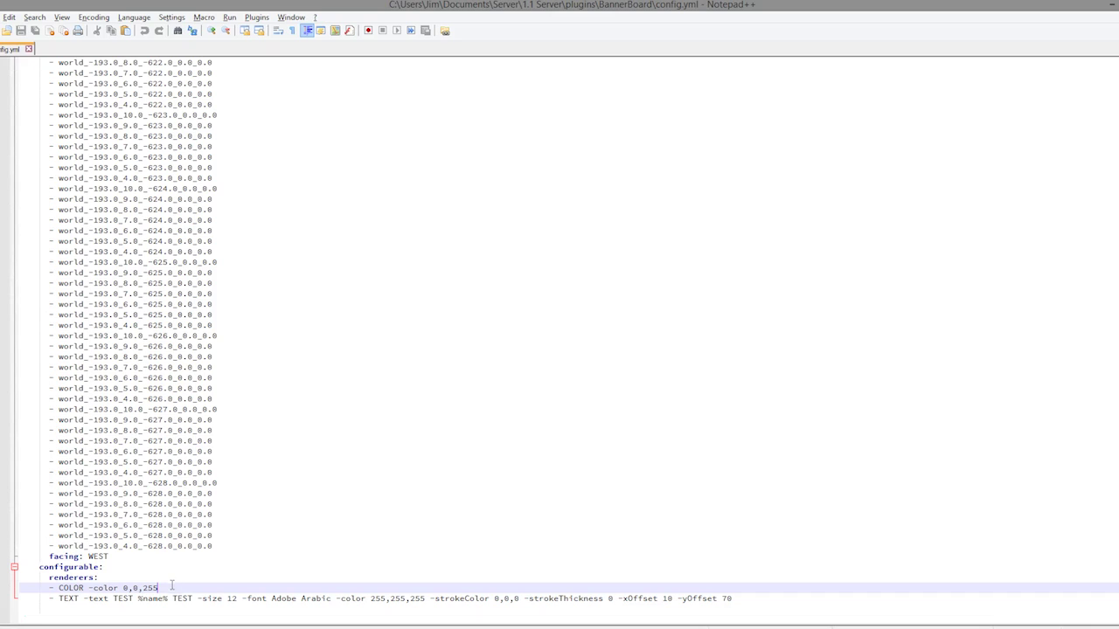
drag(167, 588, 58, 589)
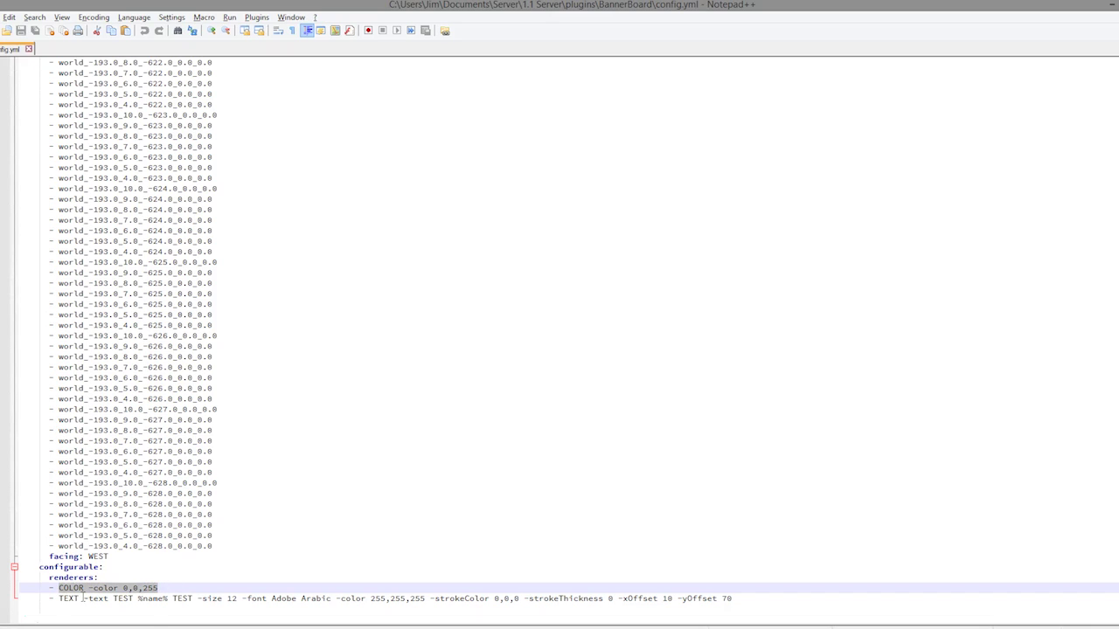
text(IMAGE)
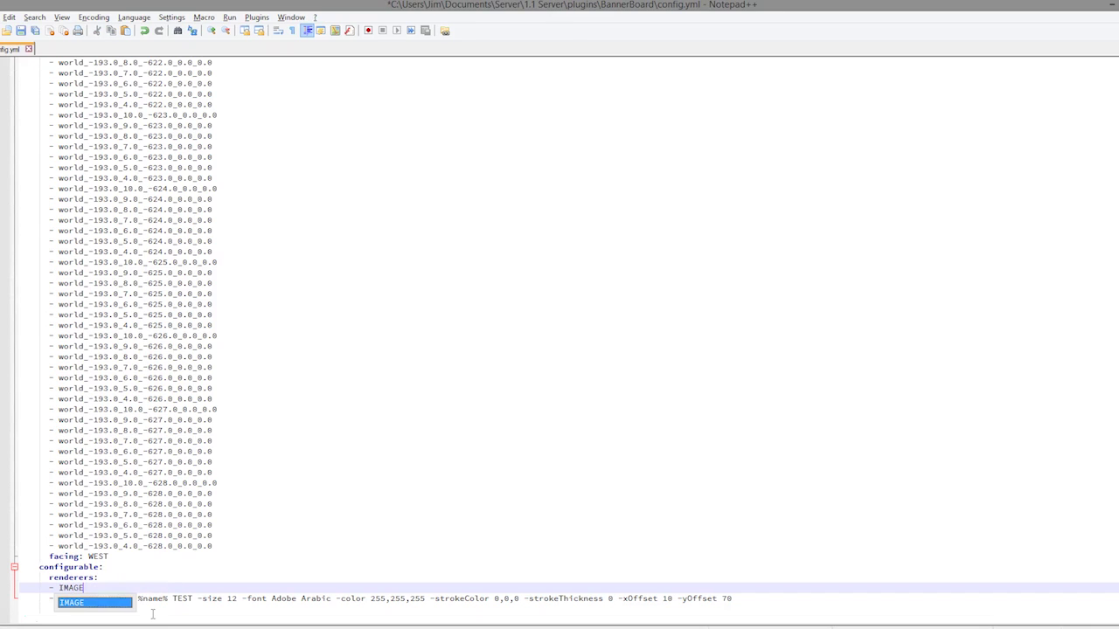
key(Escape)
text(-src)
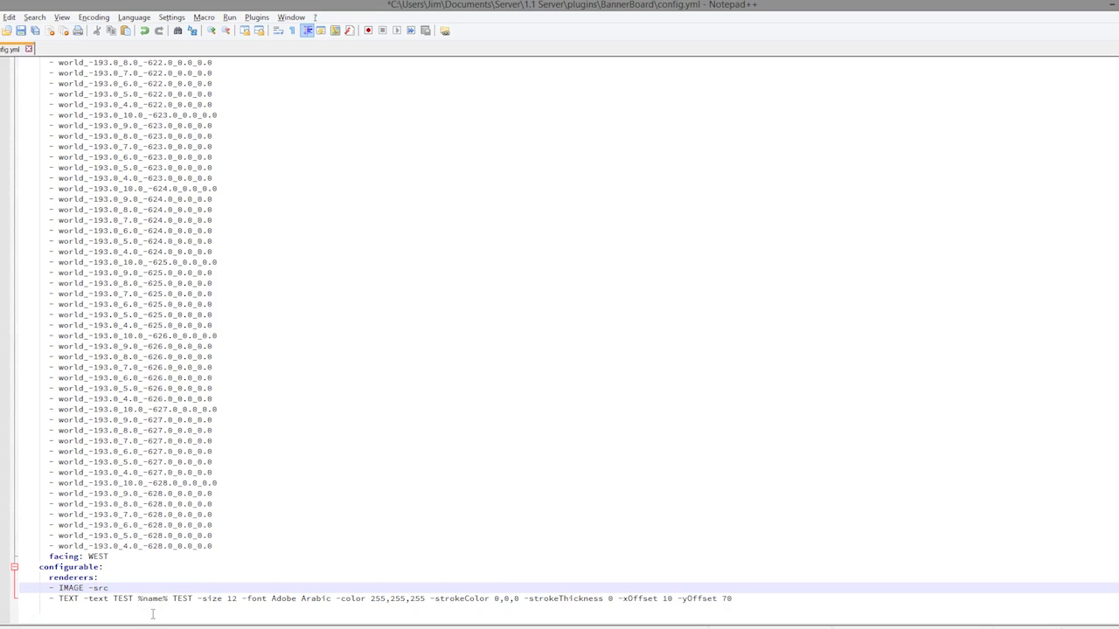
text( space.png)
key(ctrl+s)
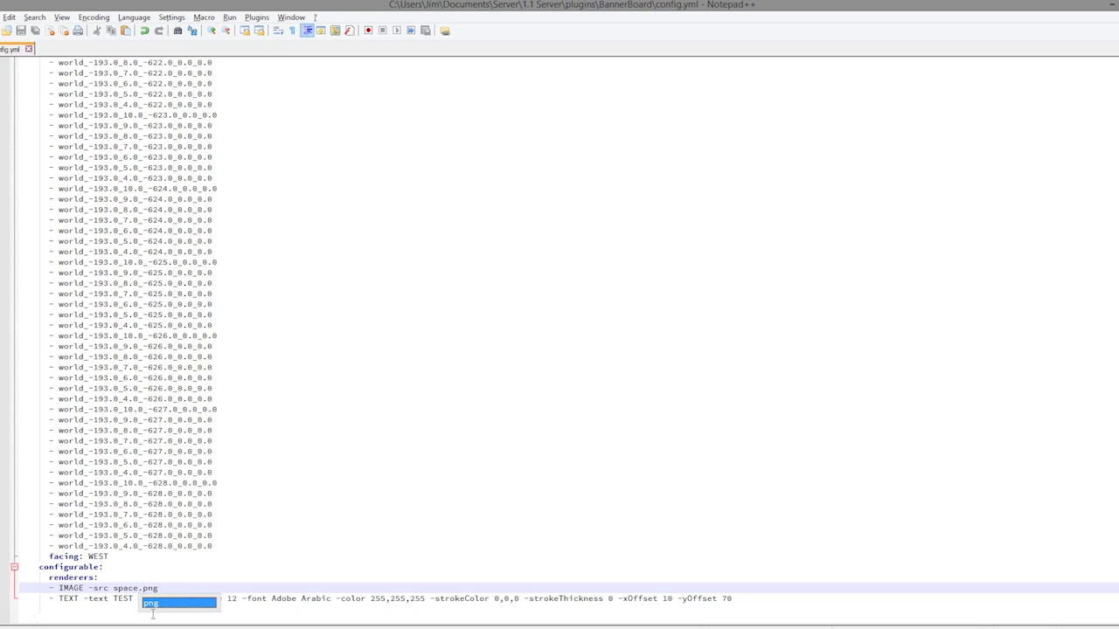
click(144, 578)
drag(173, 585, 111, 589)
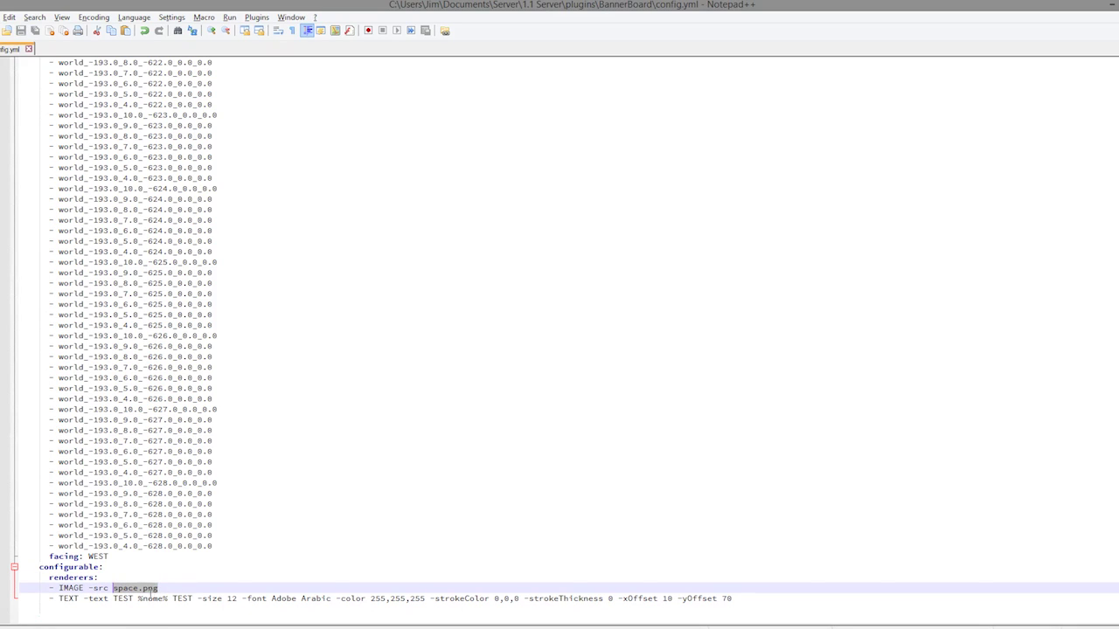
click(147, 590)
Step: Switch to Minecraft, run /bb reload to apply the config, and walk up to the board with the space image
key(alt+Tab)
key(Escape)
key(slash)
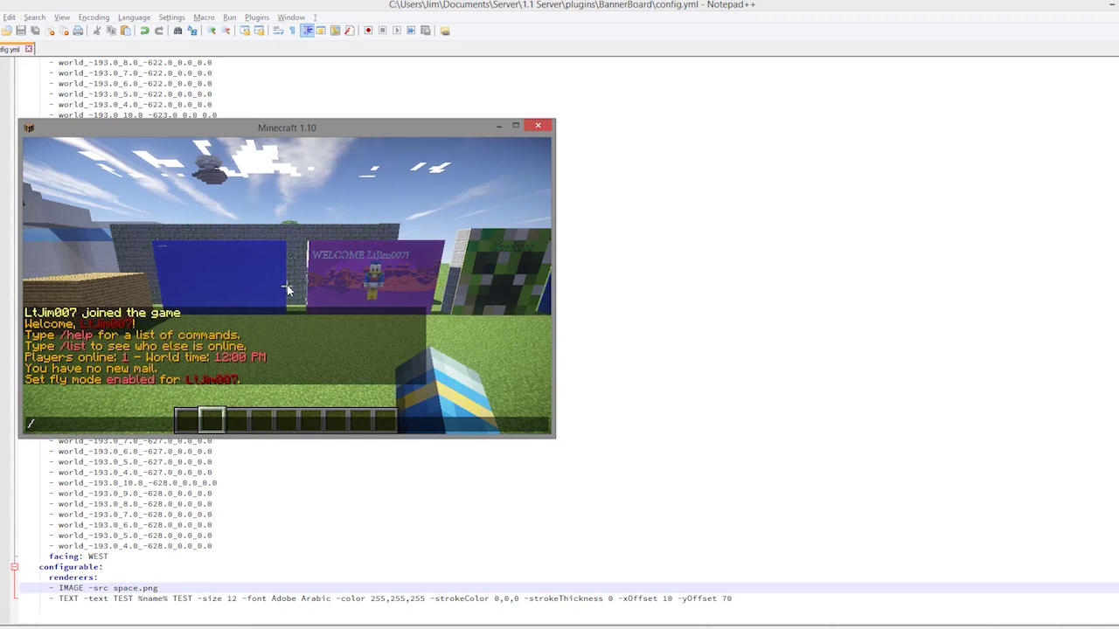
text(bb reload)
key(Return)
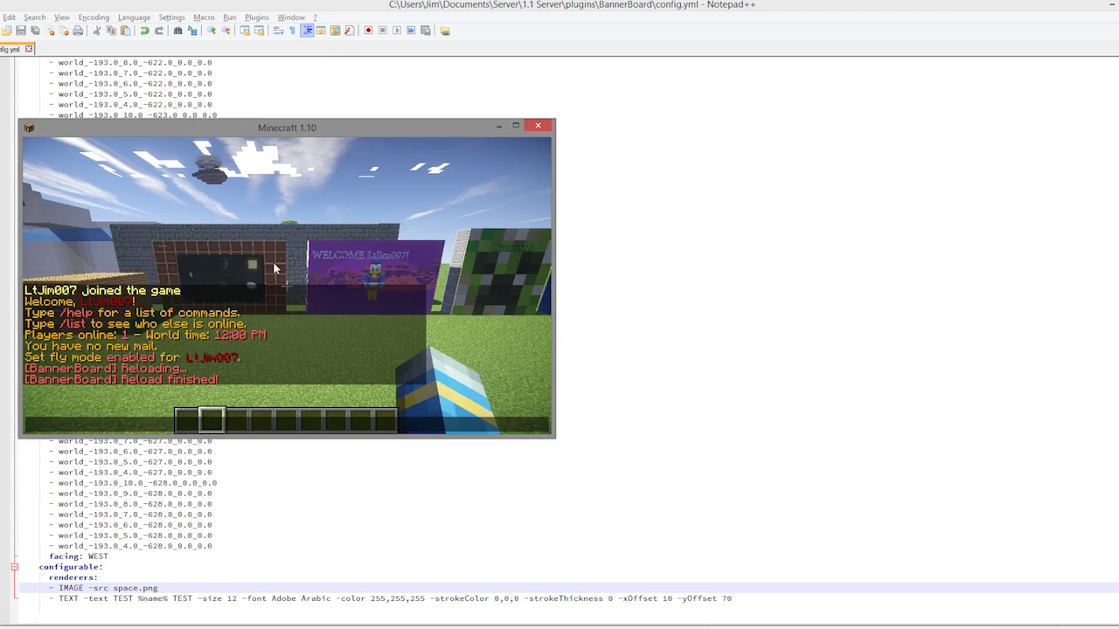
key(w)
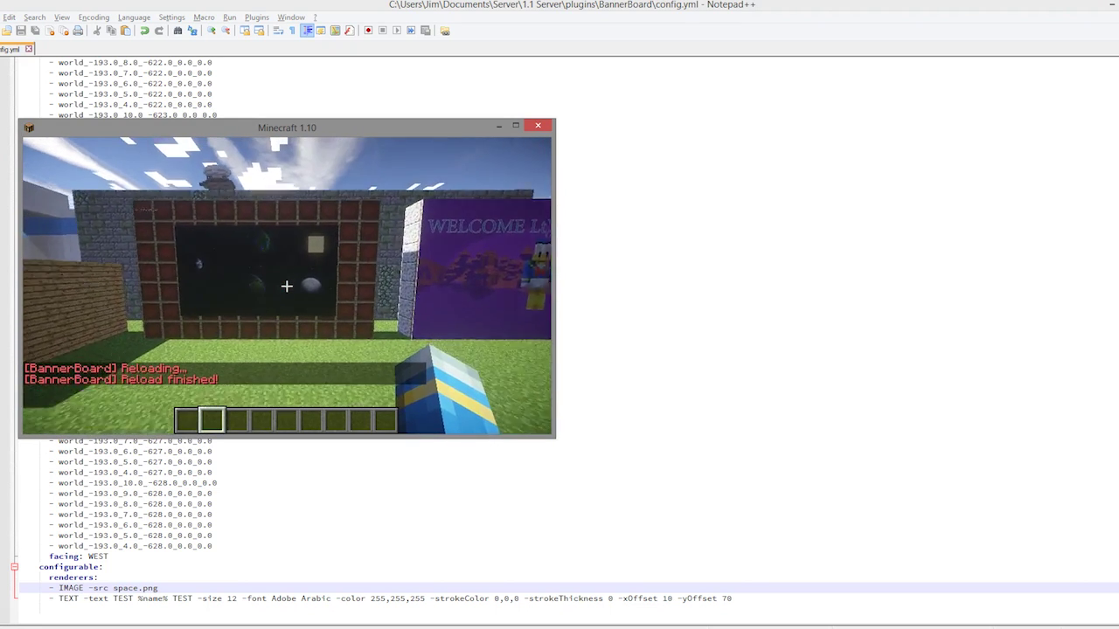
Step: Examine the space image's coverage of the board and the small text in its corner from near and far
key(w)
key(t)
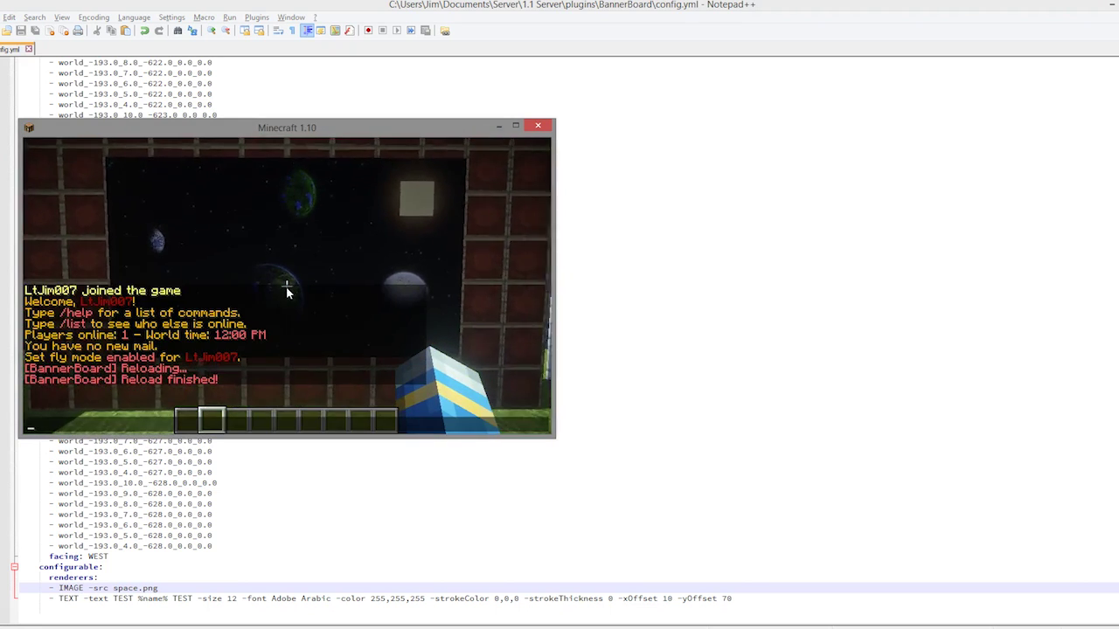
key(Escape)
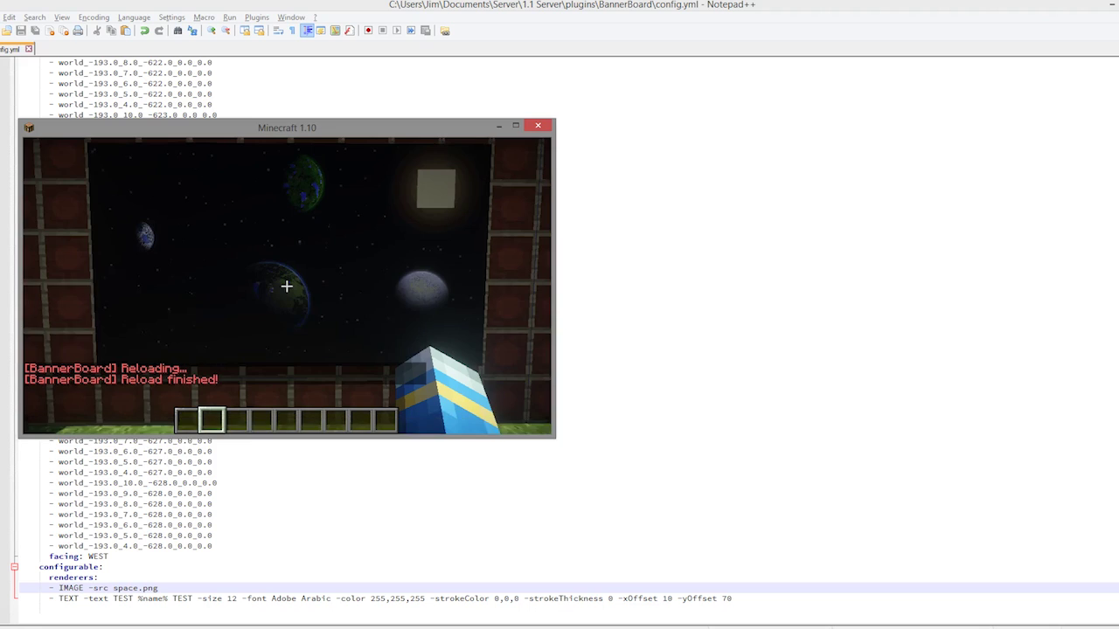
key(s)
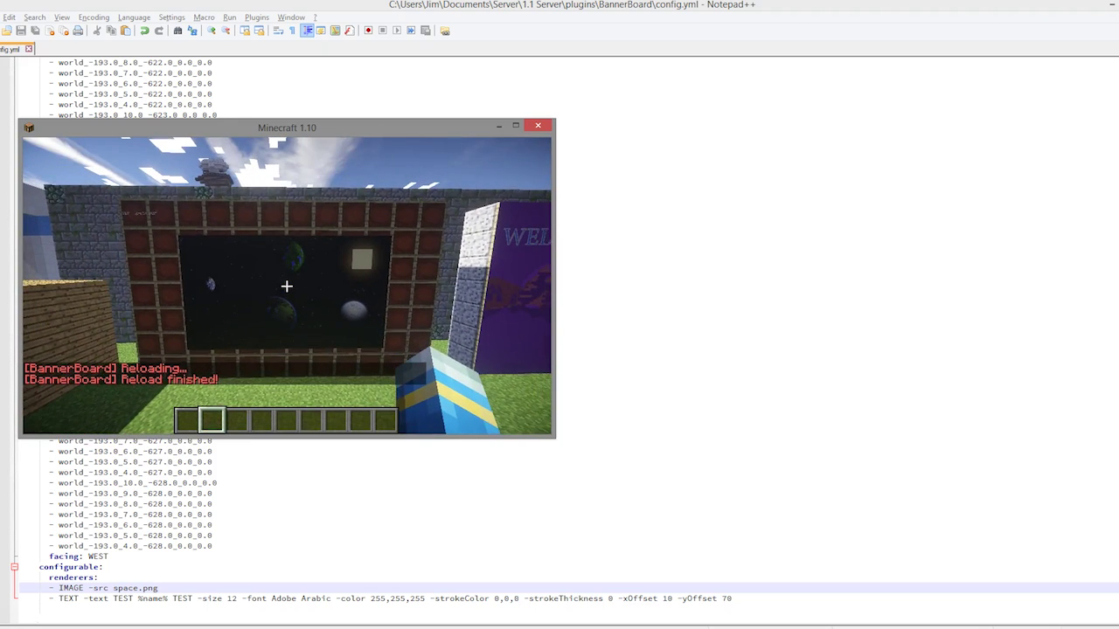
key(w)
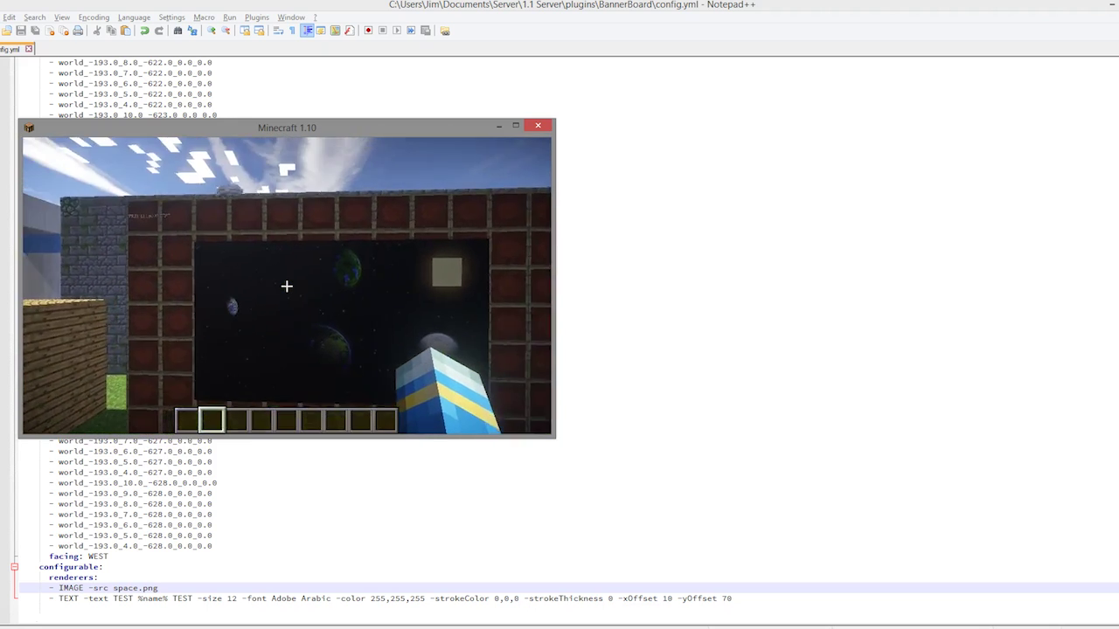
key(s)
key(w)
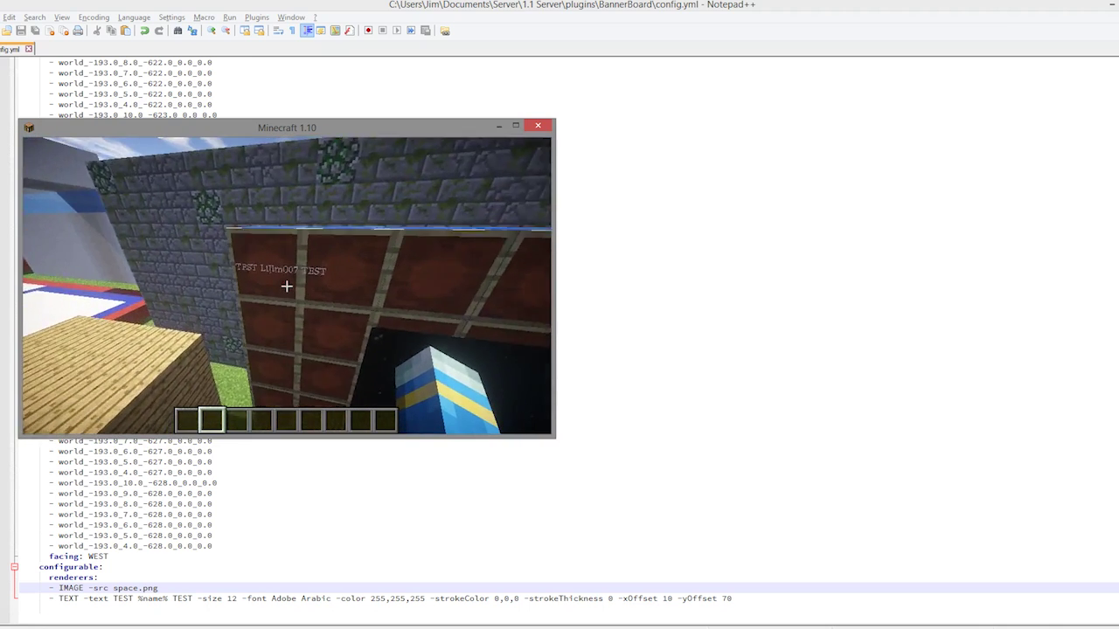
key(w)
key(s)
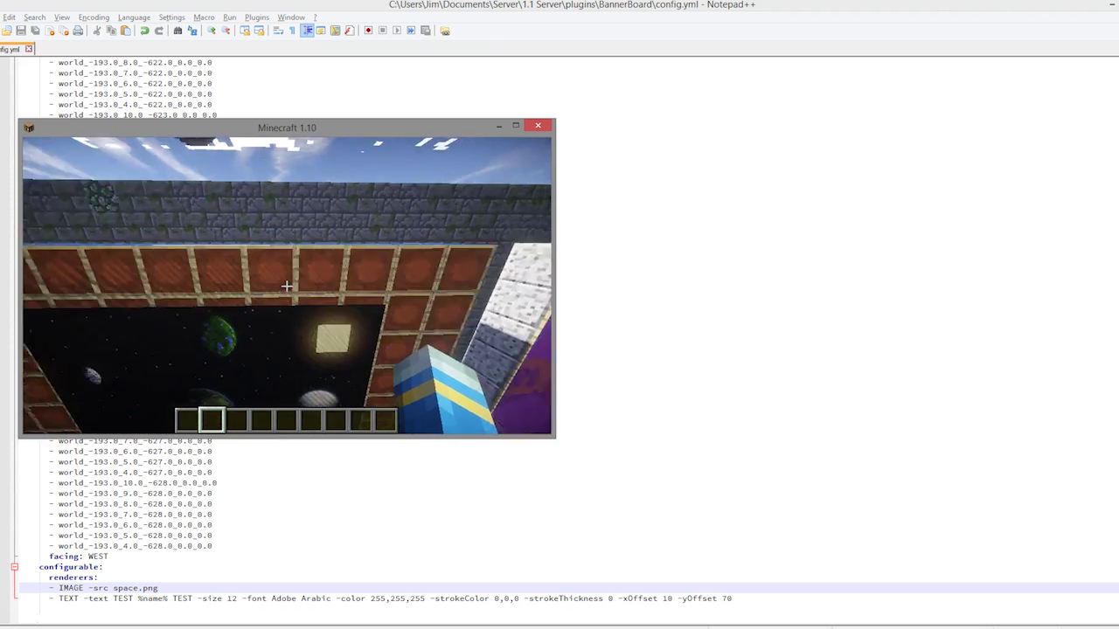
key(s)
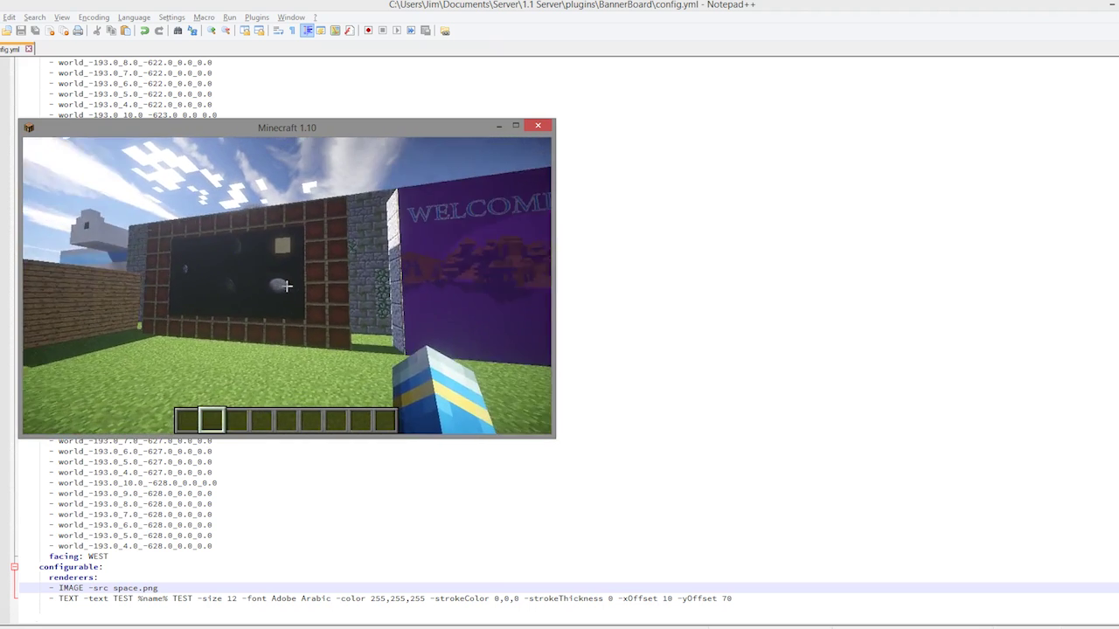
key(w)
Step: Switch to Notepad++, reload the config file, append "-width 1200 -height 750" to the IMAGE renderer for space.png and save
key(t)
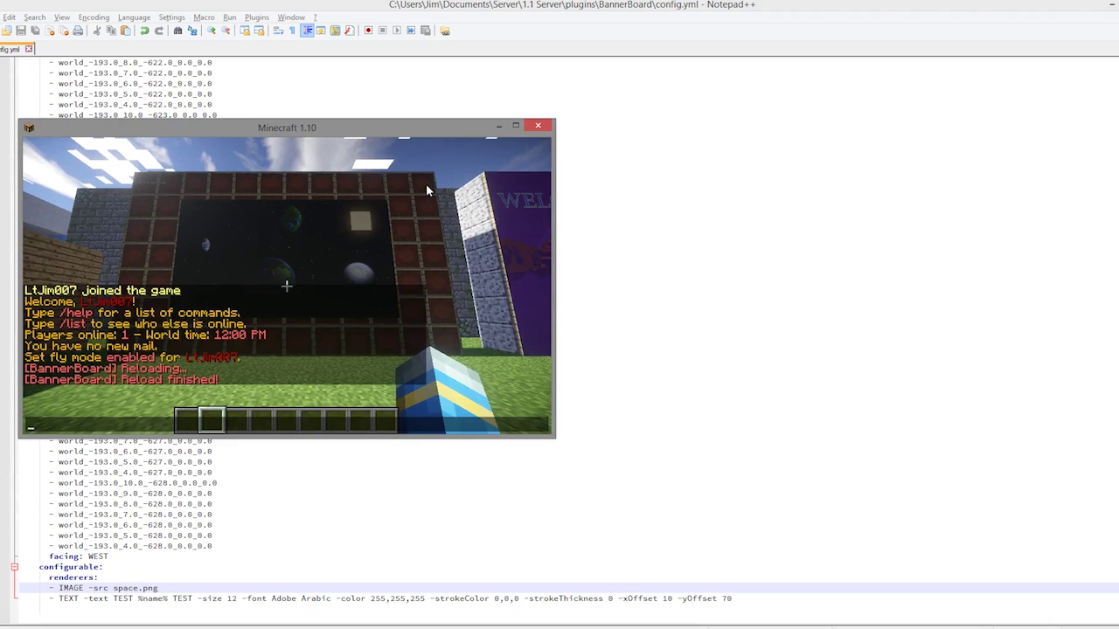
click(207, 599)
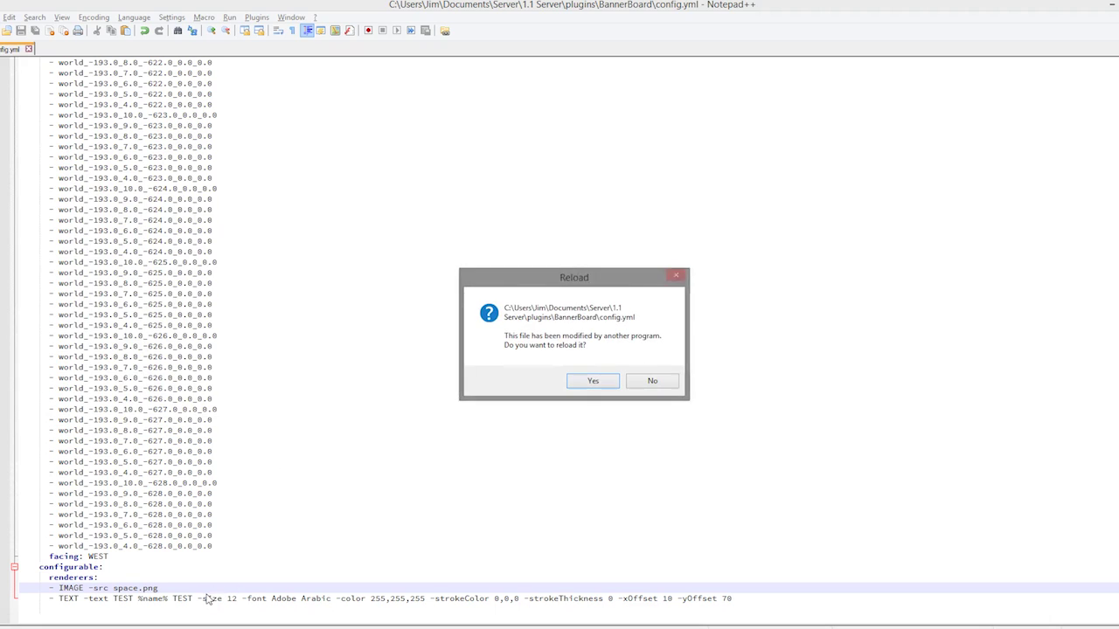
click(592, 381)
click(251, 587)
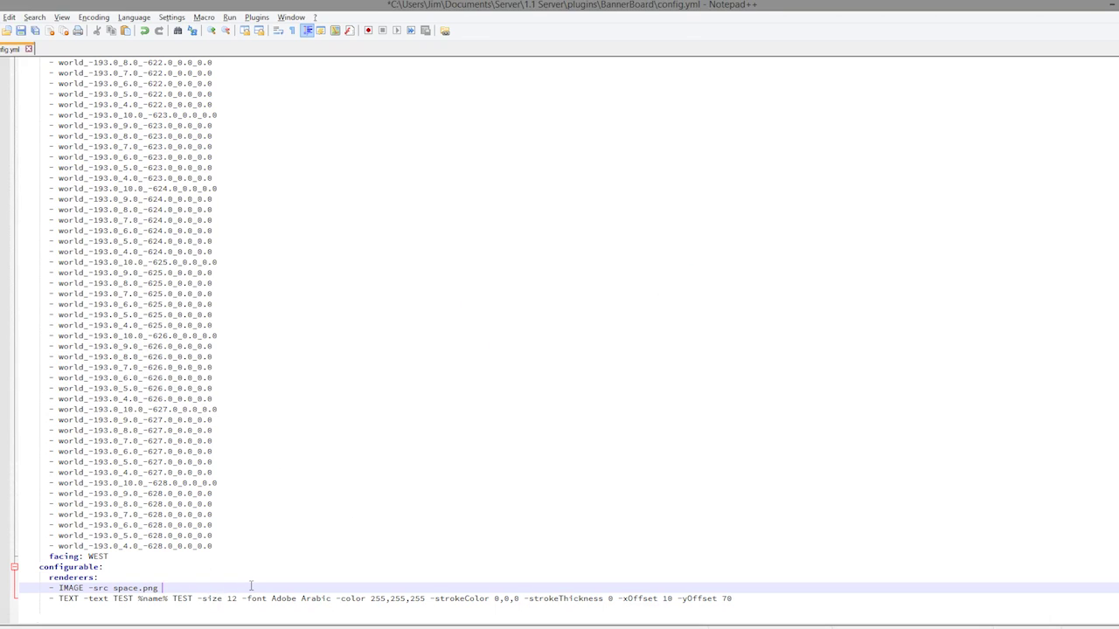
text(-width 1200 -height)
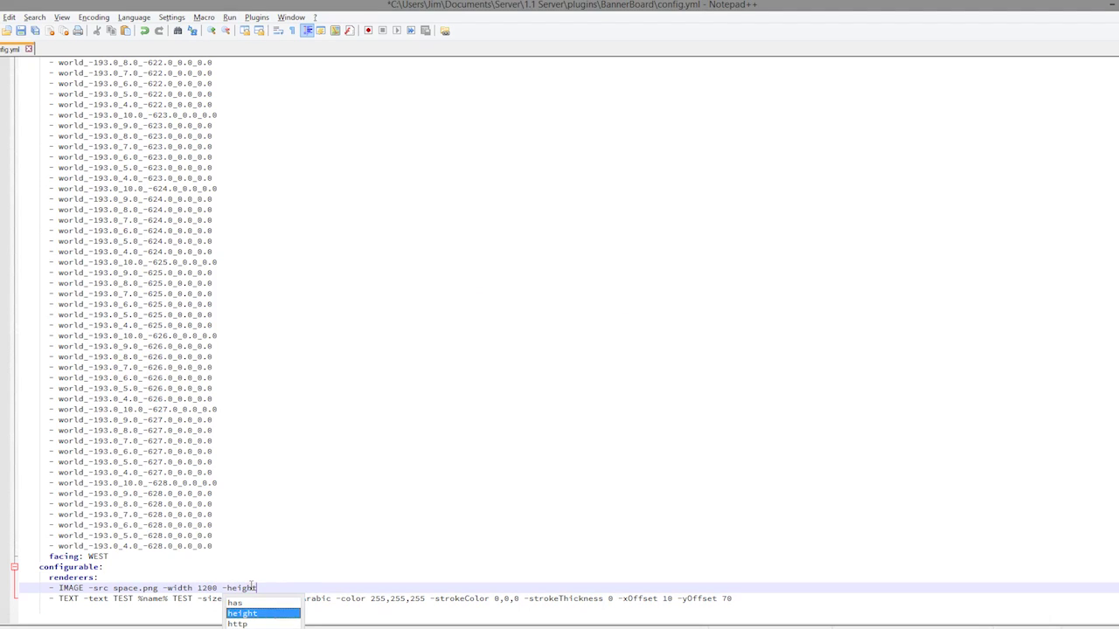
text(v ==)
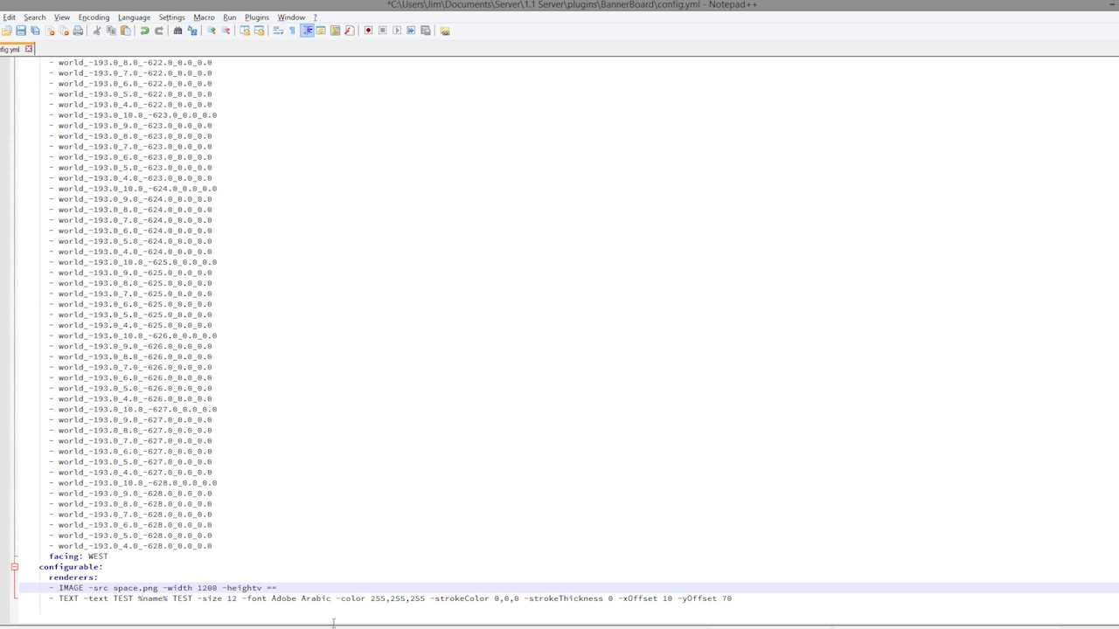
key(alt+Tab)
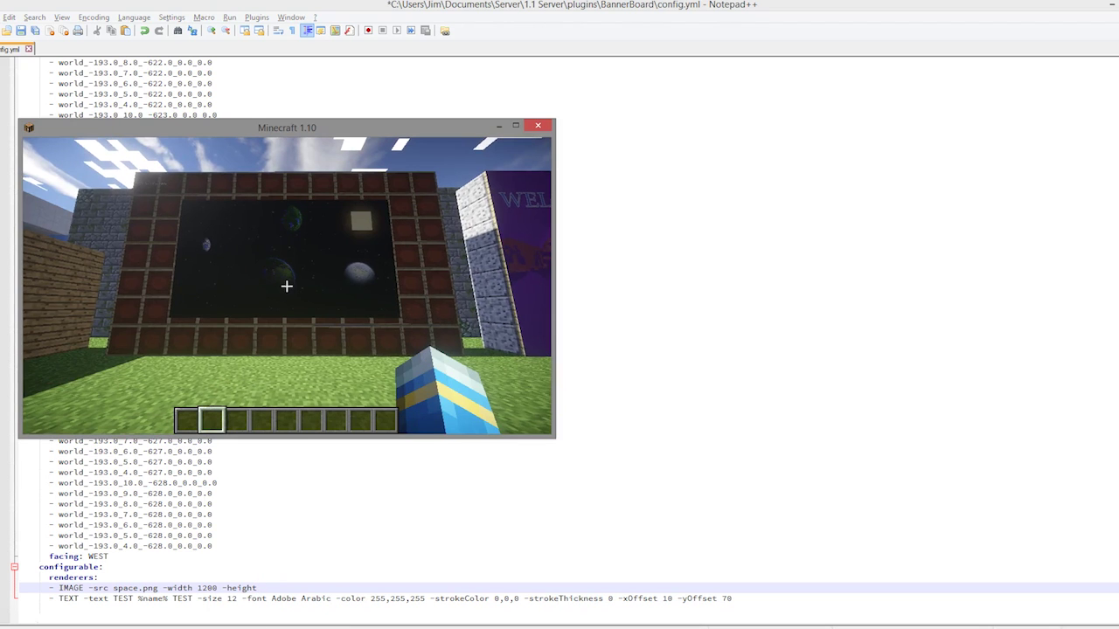
key(alt+Tab)
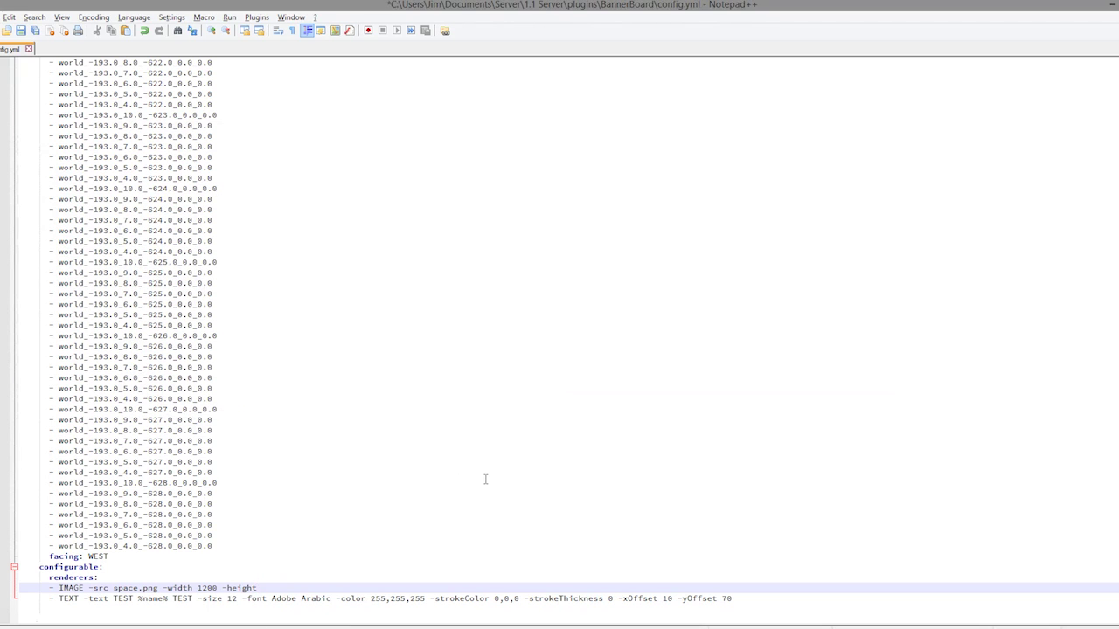
text(75)
text(0)
key(ctrl+s)
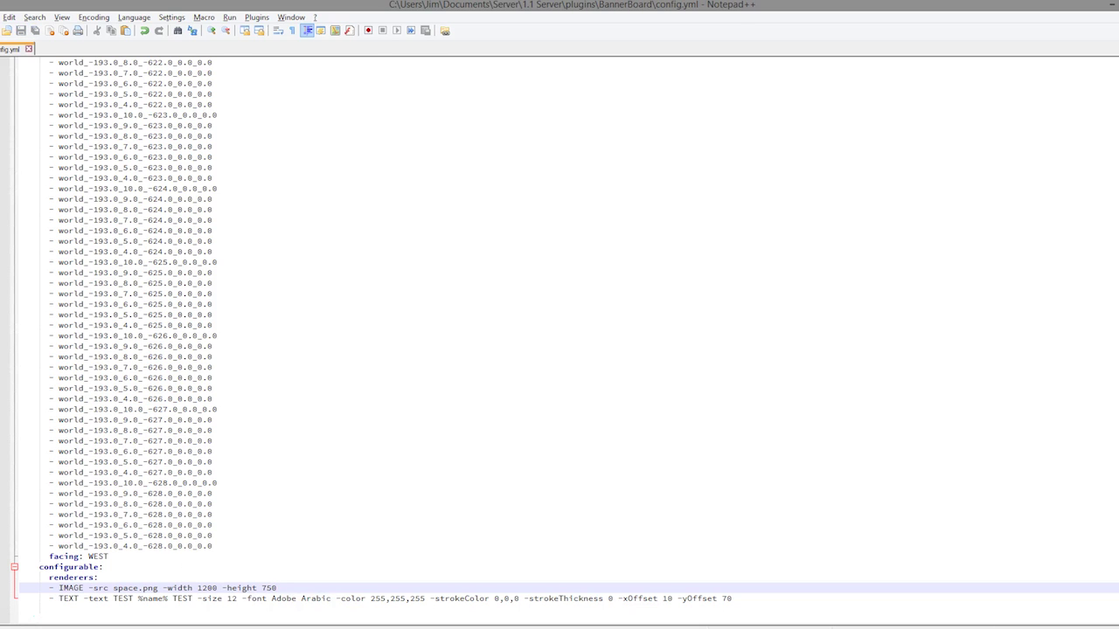
Step: Switch to Minecraft and run /bb reload to apply the 1200 by 750 image size
key(alt+Tab)
key(t)
key(Up)
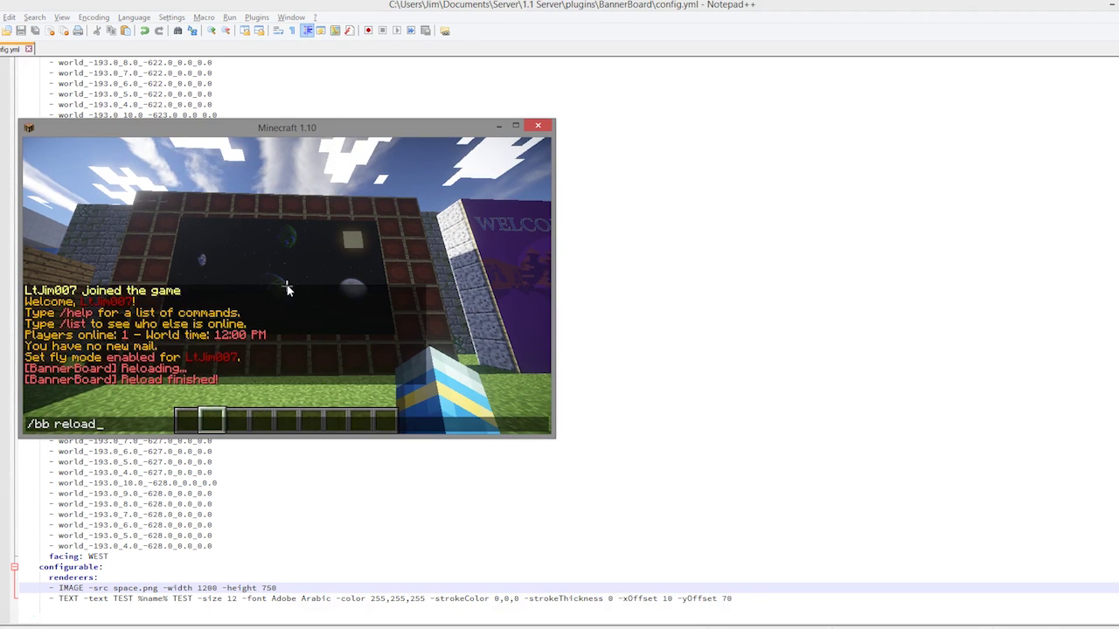
key(Return)
key(t)
Step: Return to Notepad++, reload the config file, set the IMAGE renderer's height to 950 and width to 1400, and save
key(alt+Tab)
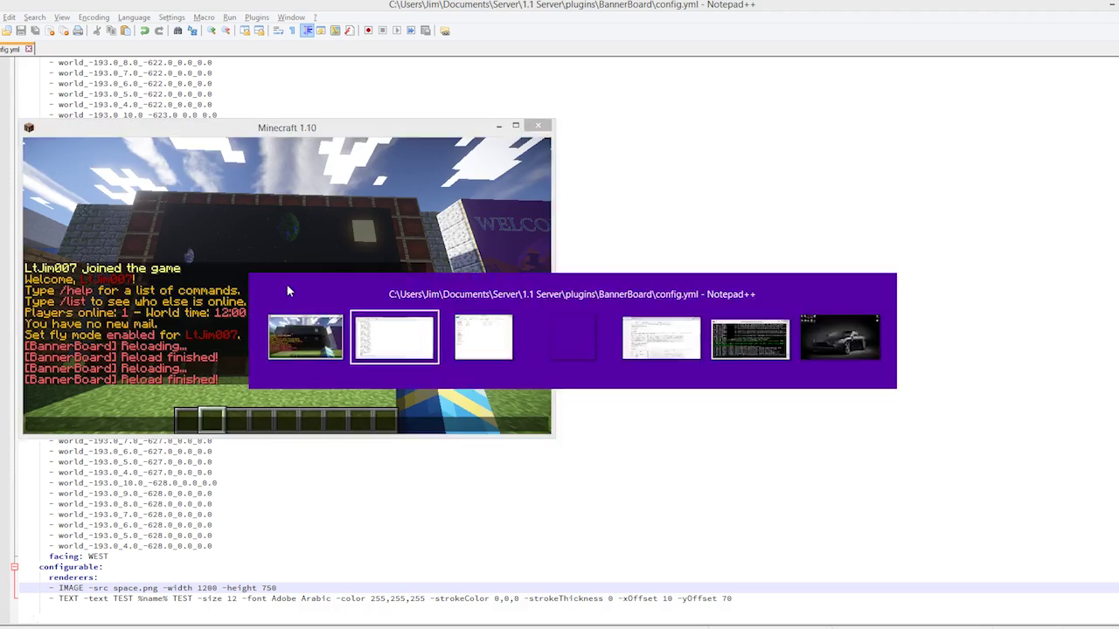
key(Return)
drag(267, 588, 263, 588)
text(9)
click(183, 582)
double_click(209, 587)
text(1004)
key(ctrl+s)
Step: Go back to Minecraft and run /bb reload to apply the 1400 by 950 image size
key(alt+Tab)
key(t)
key(Up)
key(Return)
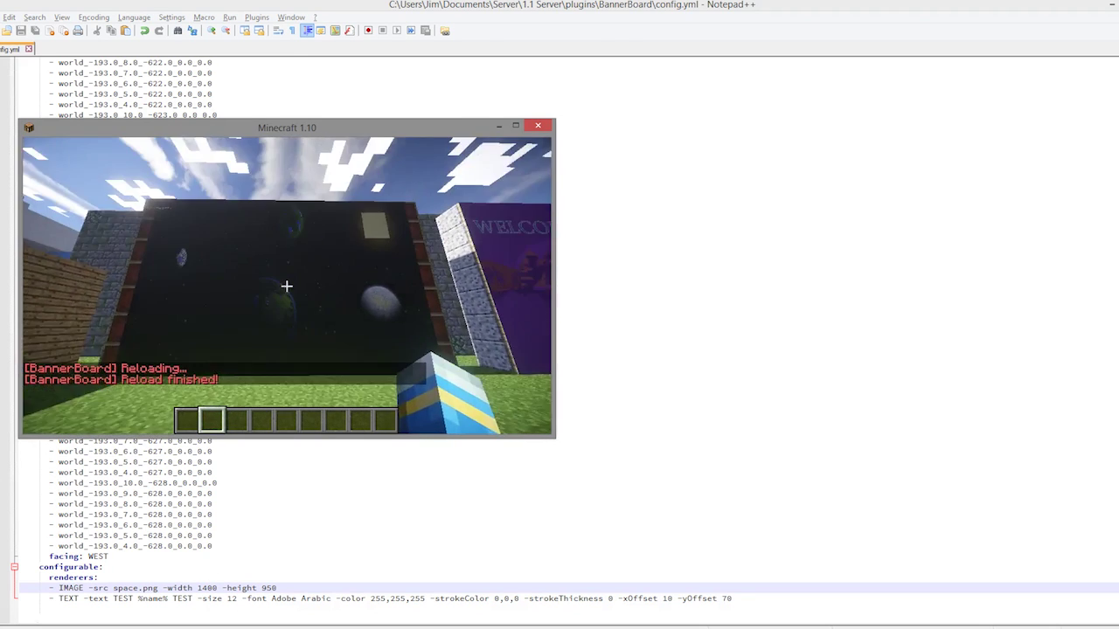
Step: In Notepad++, reload the config file, set the IMAGE renderer's width to 1600 and save
key(alt+Tab)
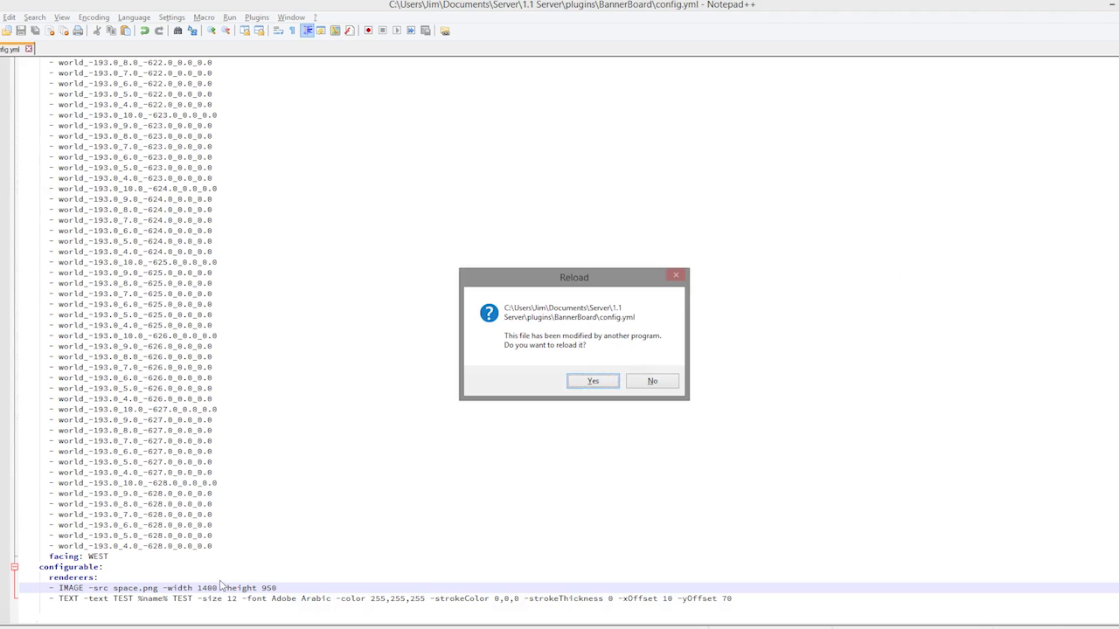
key(Return)
key(Delete)
text(6)
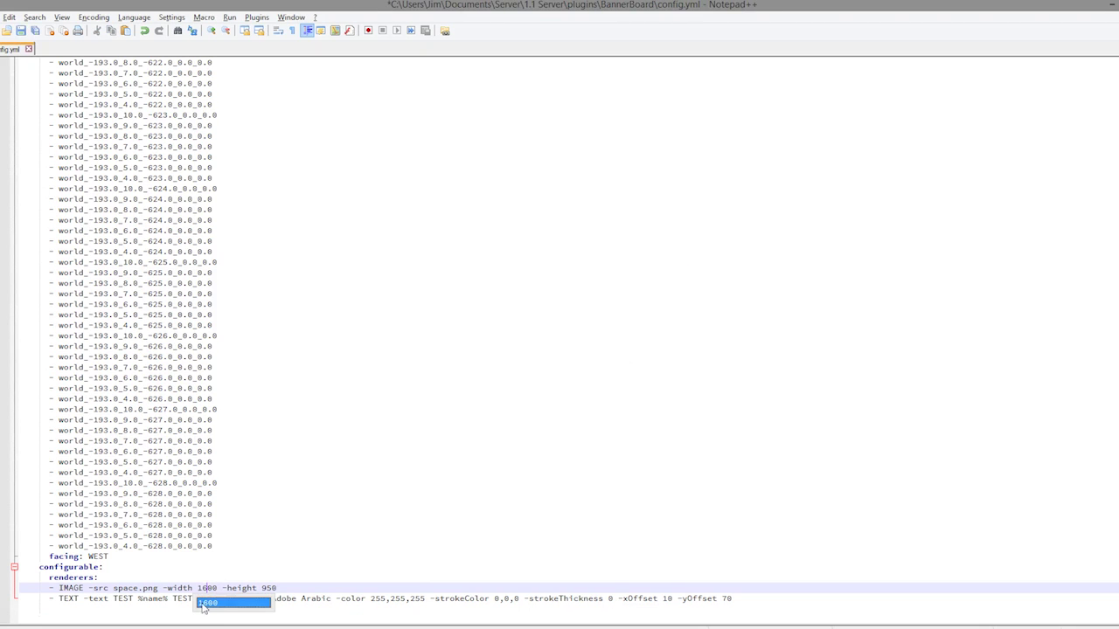
key(ctrl+s)
Step: Switch to Minecraft, run /bb reload to apply the 1600 width, and inspect the space board up close and from a distance
key(alt+Tab)
key(Escape)
key(t)
key(Up)
key(Return)
key(s)
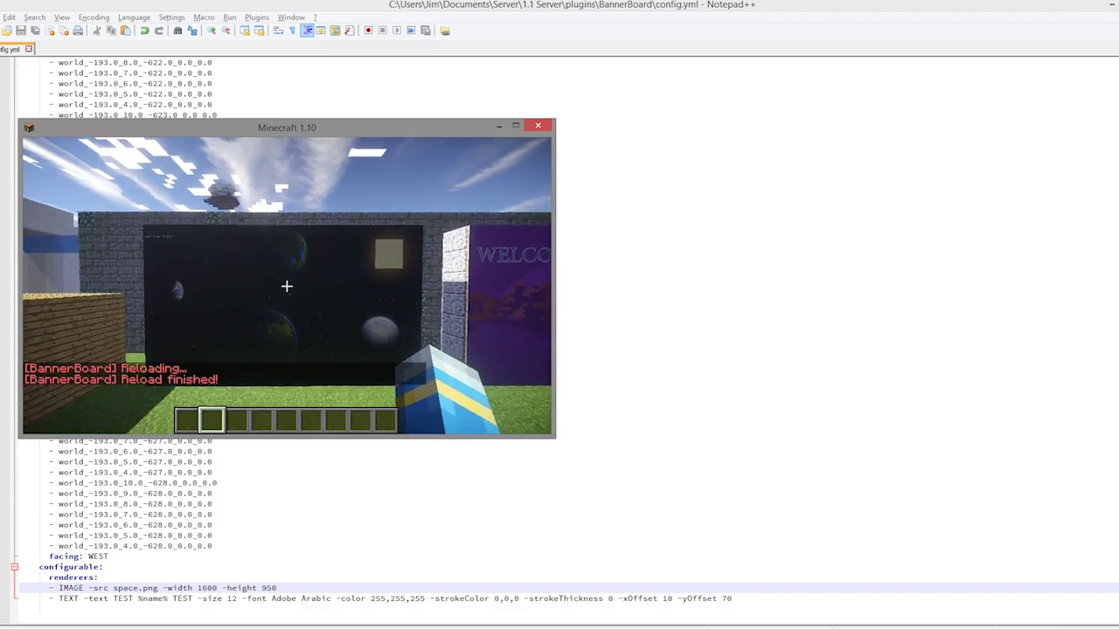
key(w)
key(w)
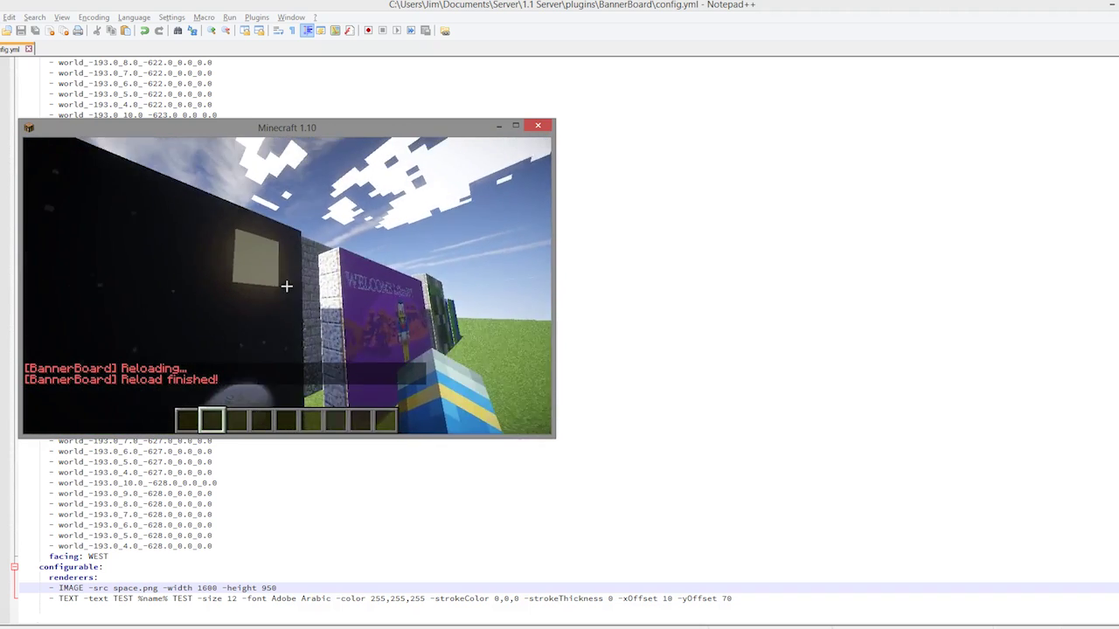
key(w)
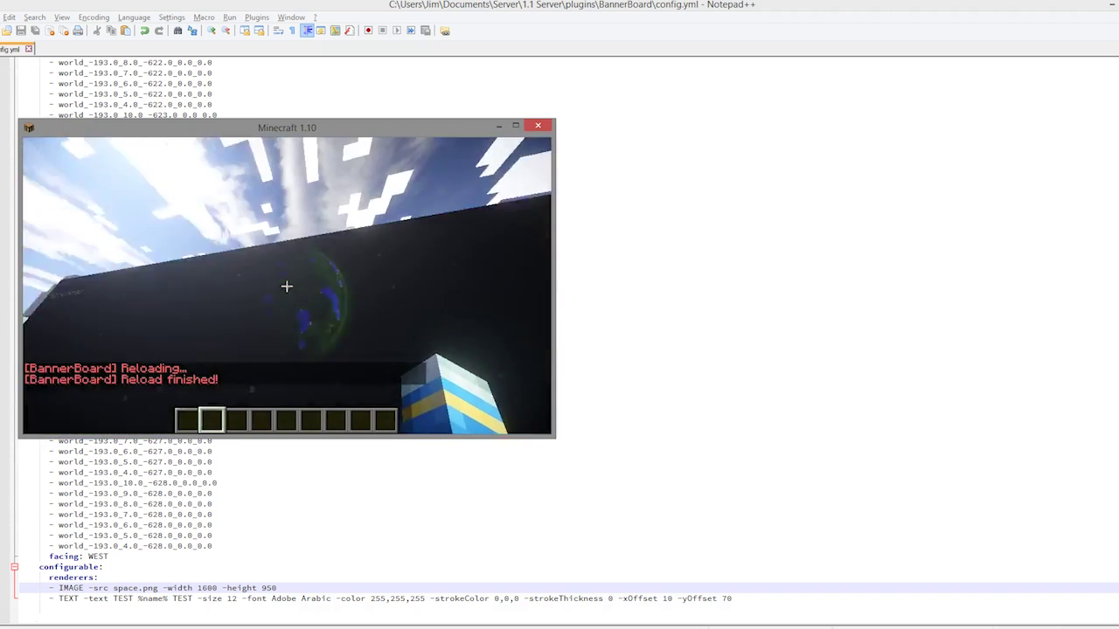
key(s)
key(w)
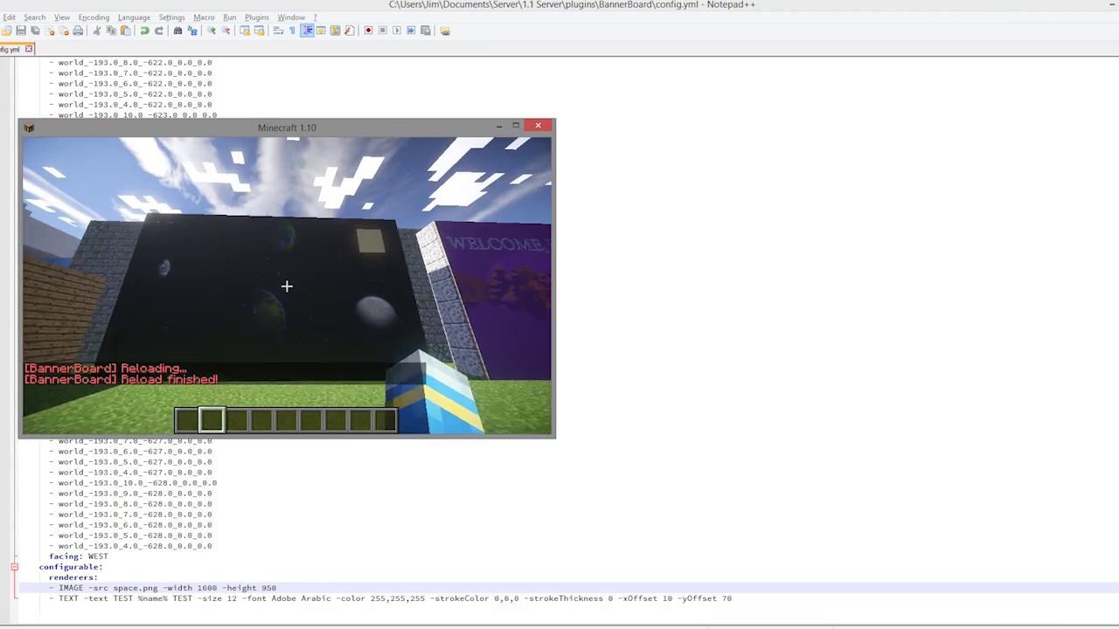
Step: Switch to Notepad++, reload the config file and add a COLOR renderer with a -color parameter between the IMAGE and TEXT renderers
key(t)
click(228, 598)
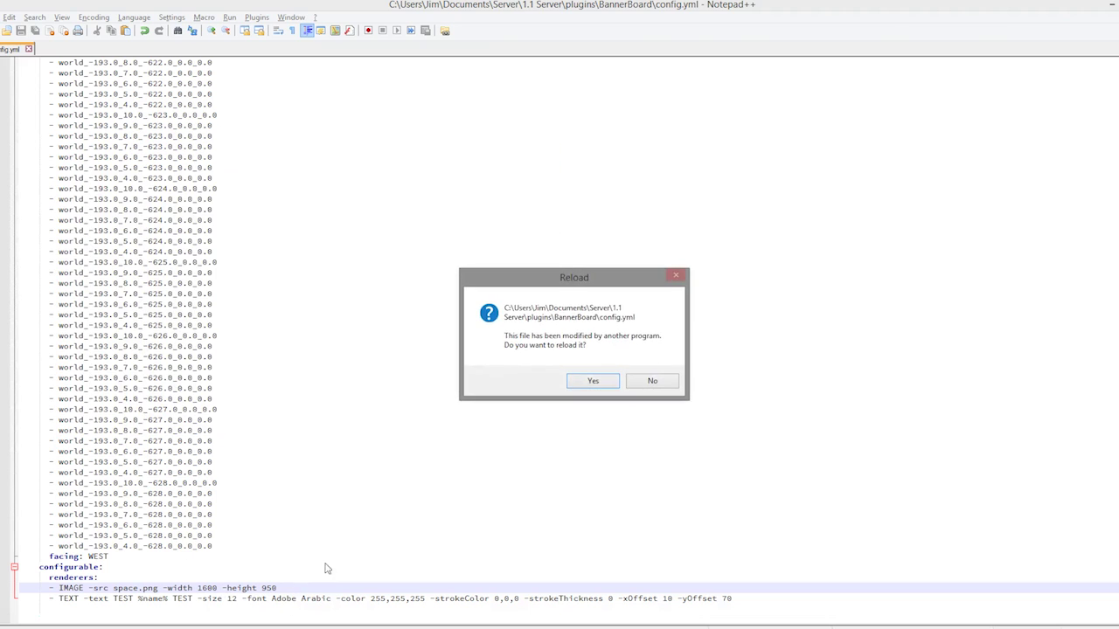
key(Return)
click(306, 598)
click(297, 588)
key(Return)
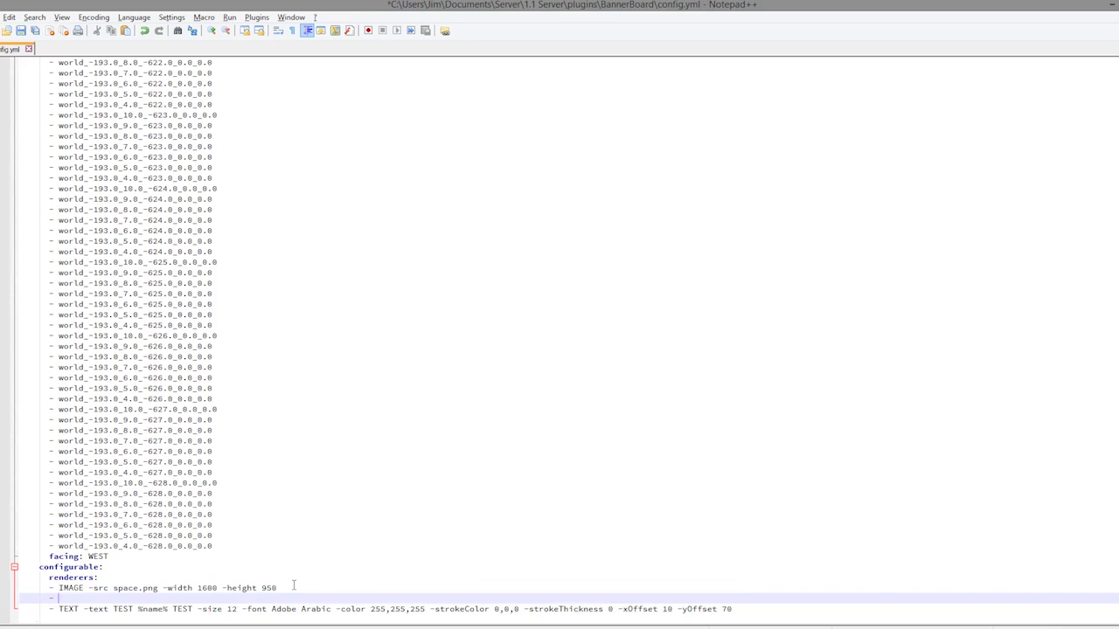
text(COLO)
text(R )
text(R -co)
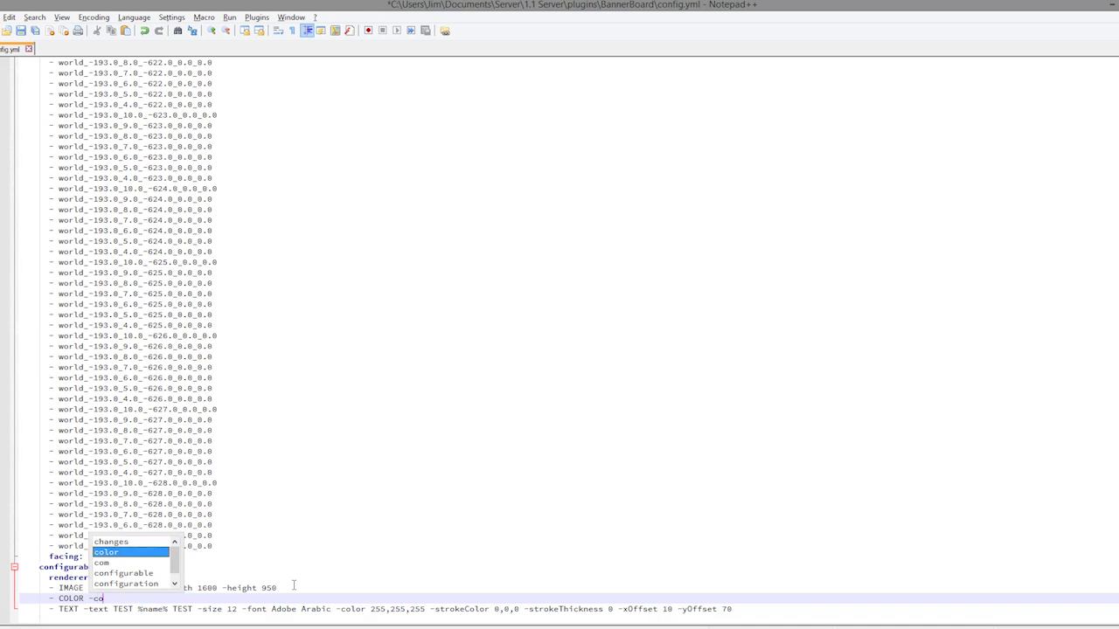
key(Escape)
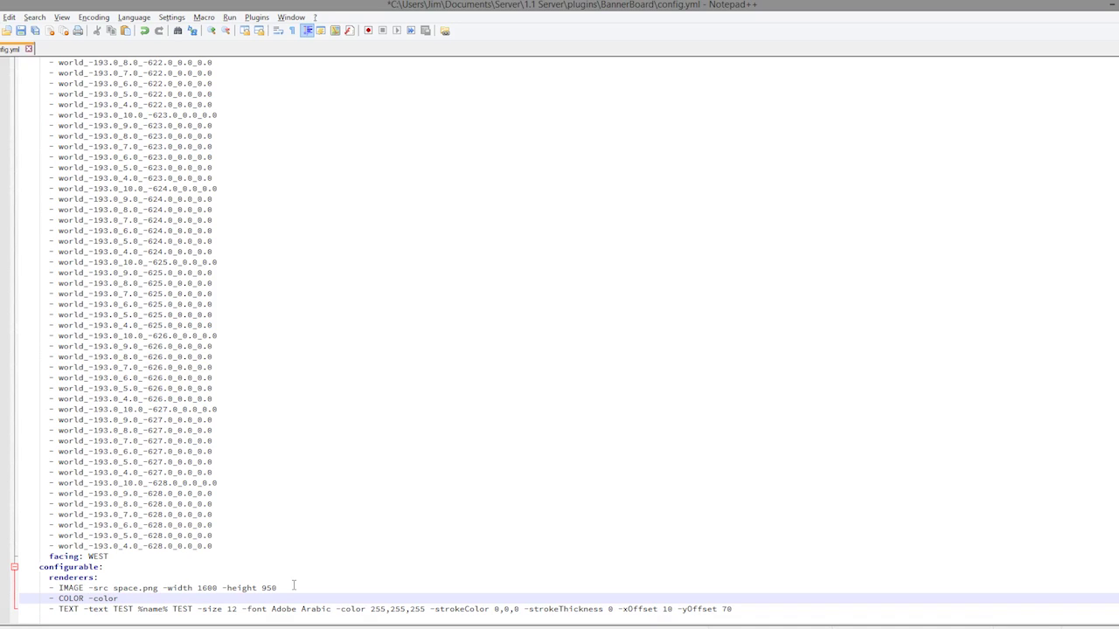
Step: Set the COLOR renderer's color value to 20,220,20,150 and save the config file
text(20)
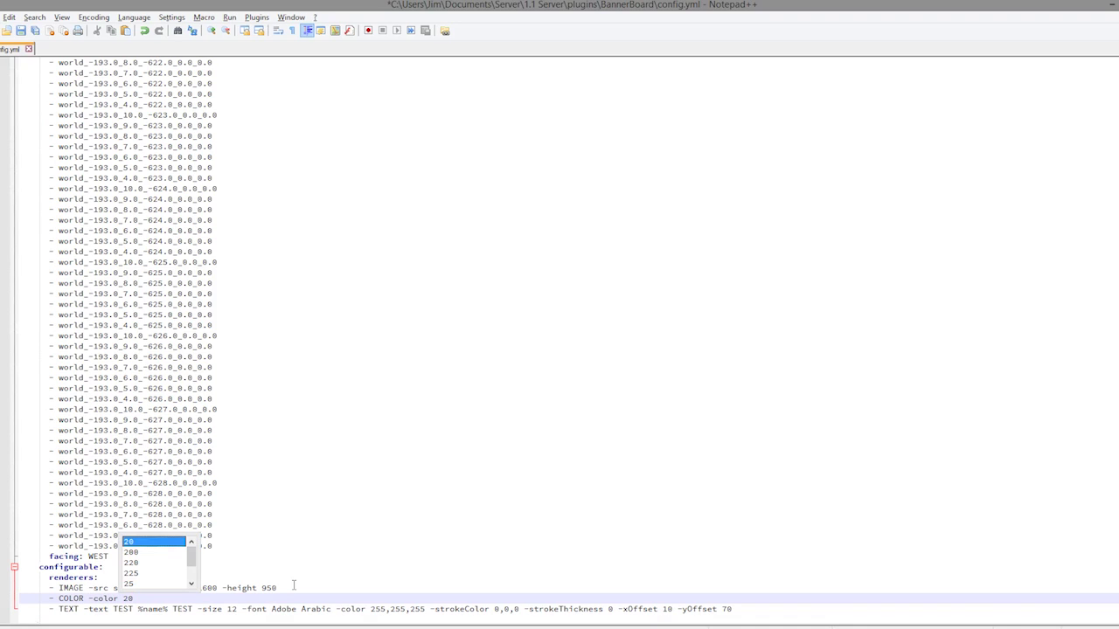
text(,220,20)
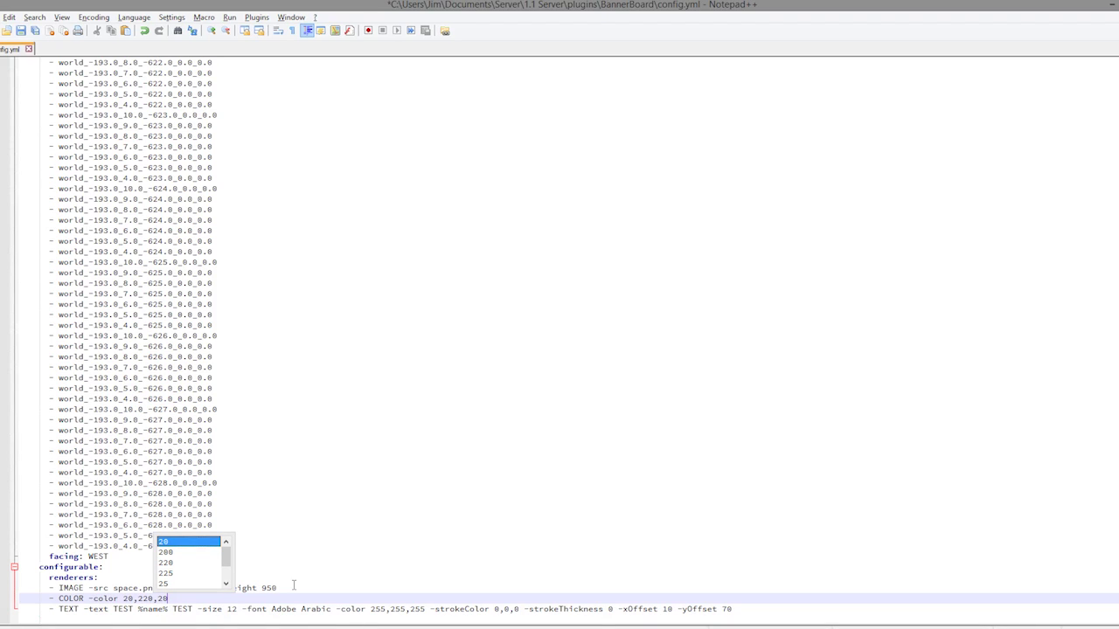
text(,1)
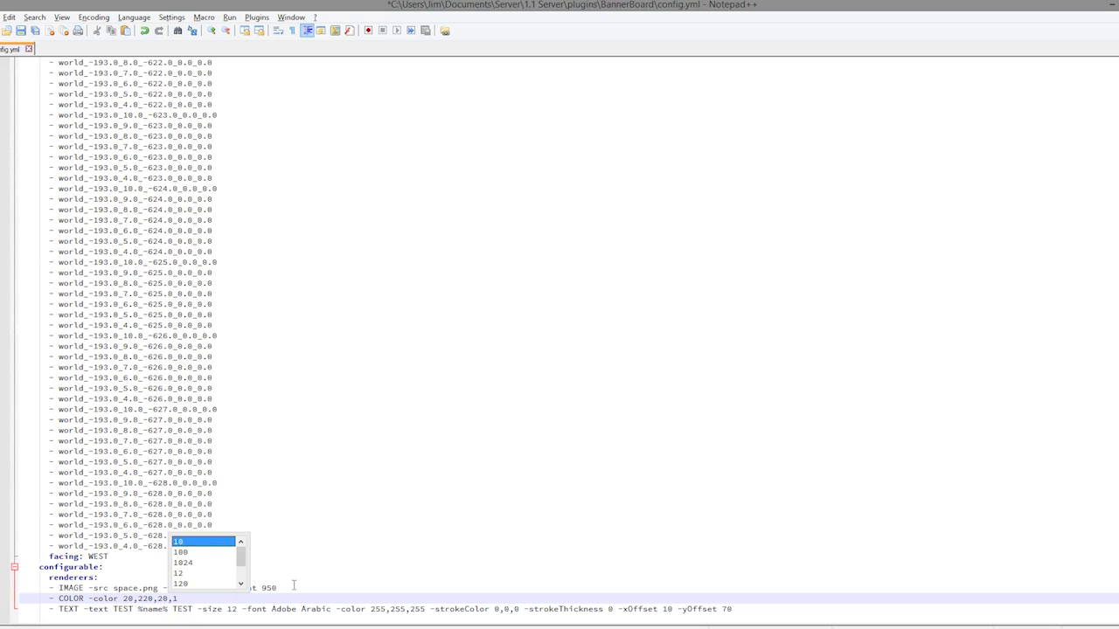
text(50)
key(ctrl+s)
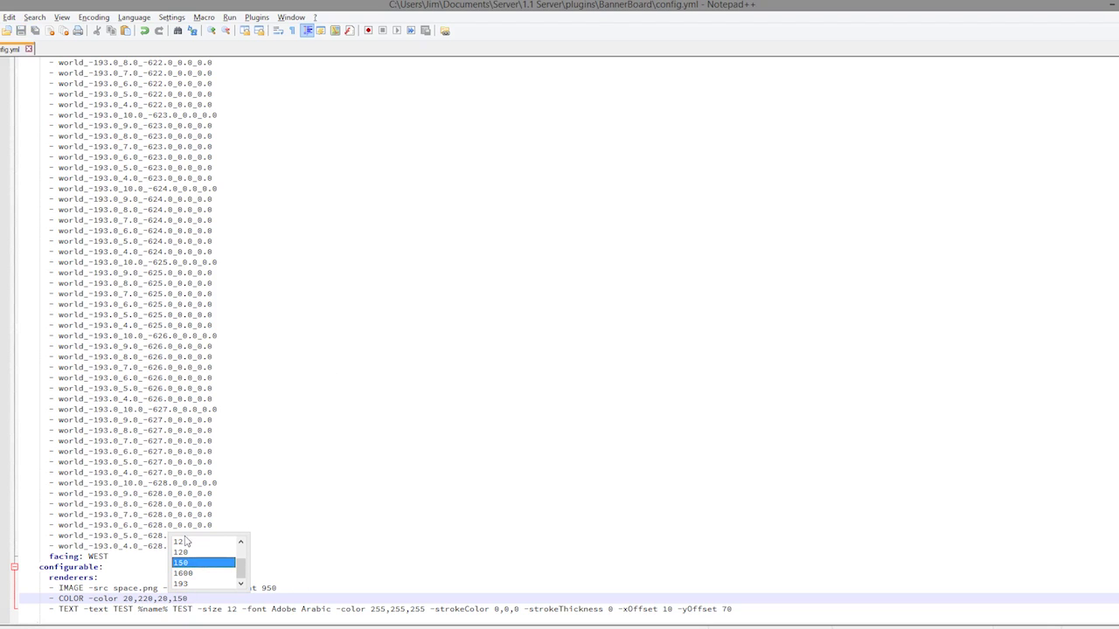
key(Escape)
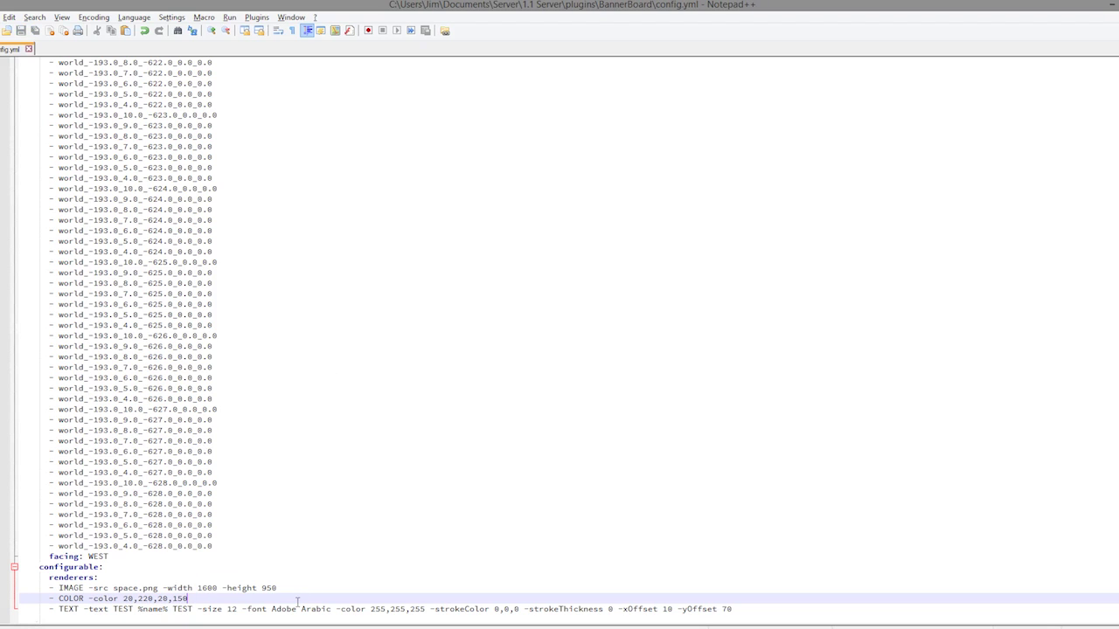
Step: Switch to Minecraft, run /bb reload to apply the color overlay, and shift the game window slightly across the desktop
key(alt+Tab)
text(/bb reload)
key(Return)
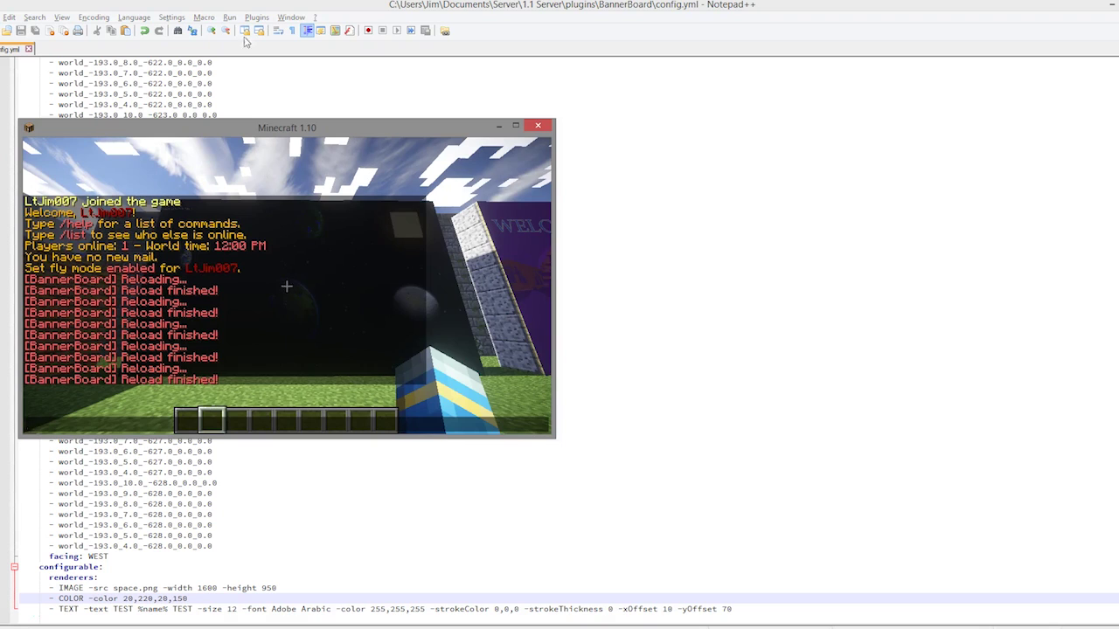
key(t)
drag(333, 133, 400, 159)
key(Escape)
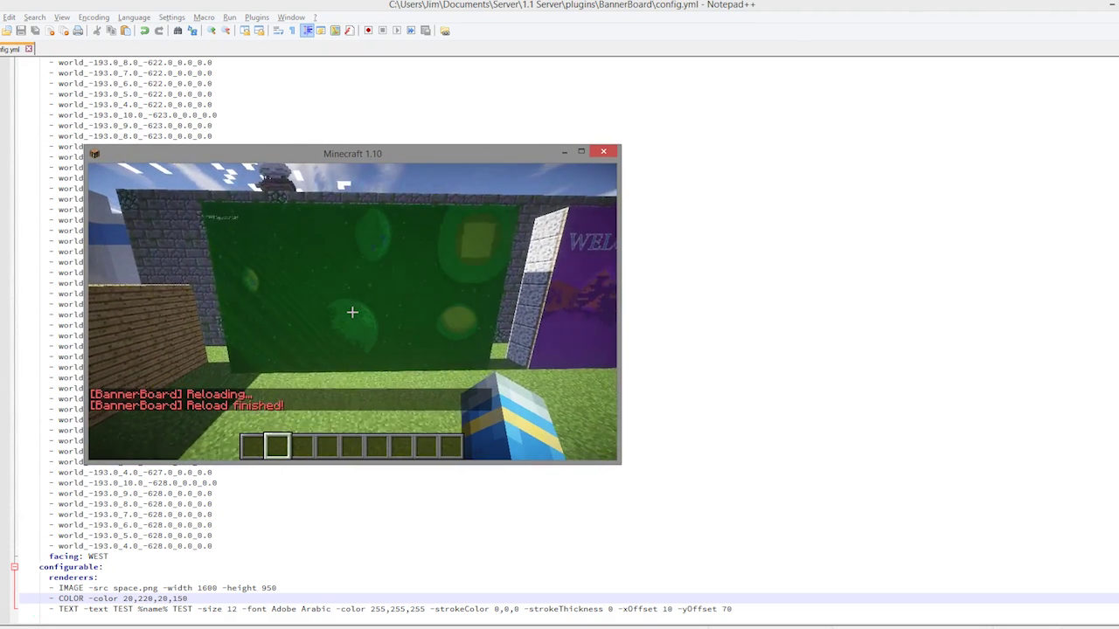
Step: Walk around the green-tinted space board and inspect it alongside the neighbouring welcome board
key(s)
key(w)
key(t)
key(Escape)
key(w)
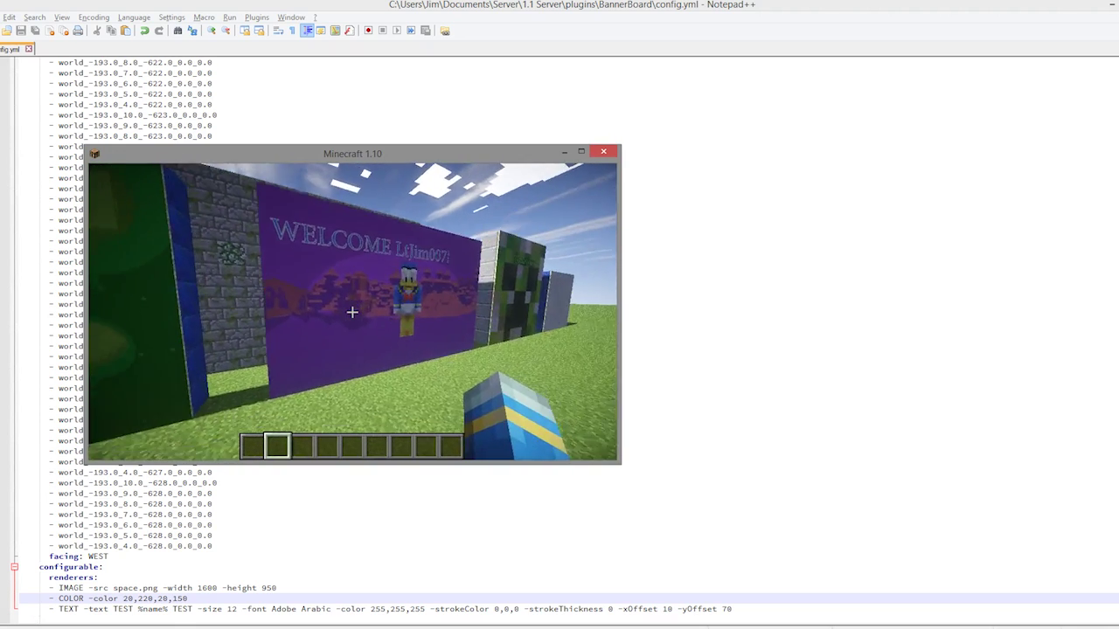
Step: Switch to Notepad++, reload the config file, add a SKIN renderer with -type 3DHEAD below the COLOR renderer and save
key(t)
click(356, 102)
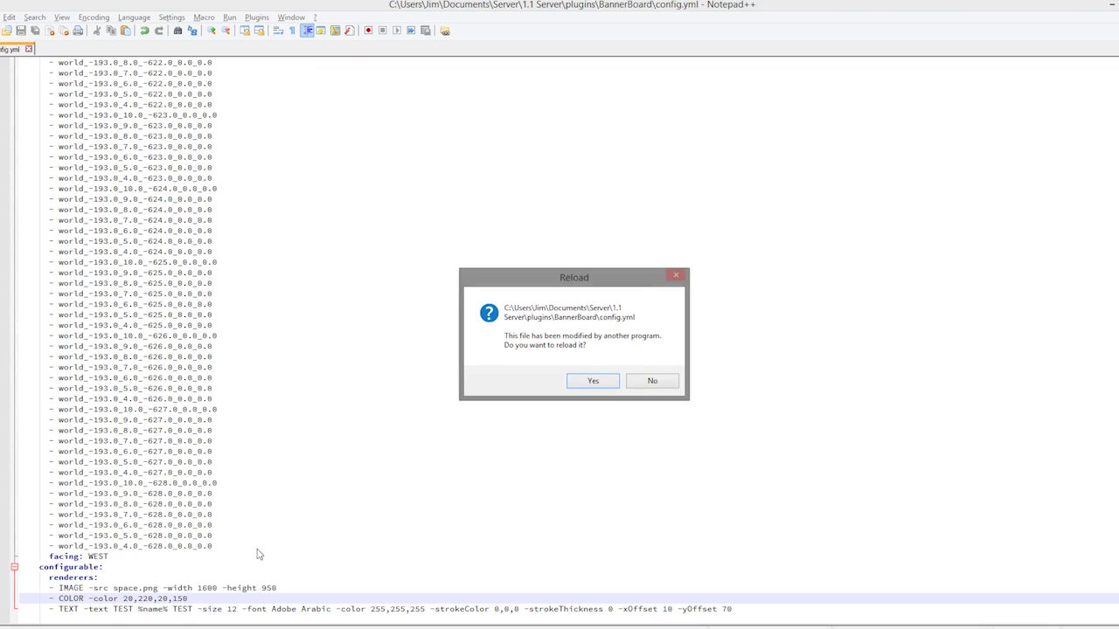
key(Return)
key(Return)
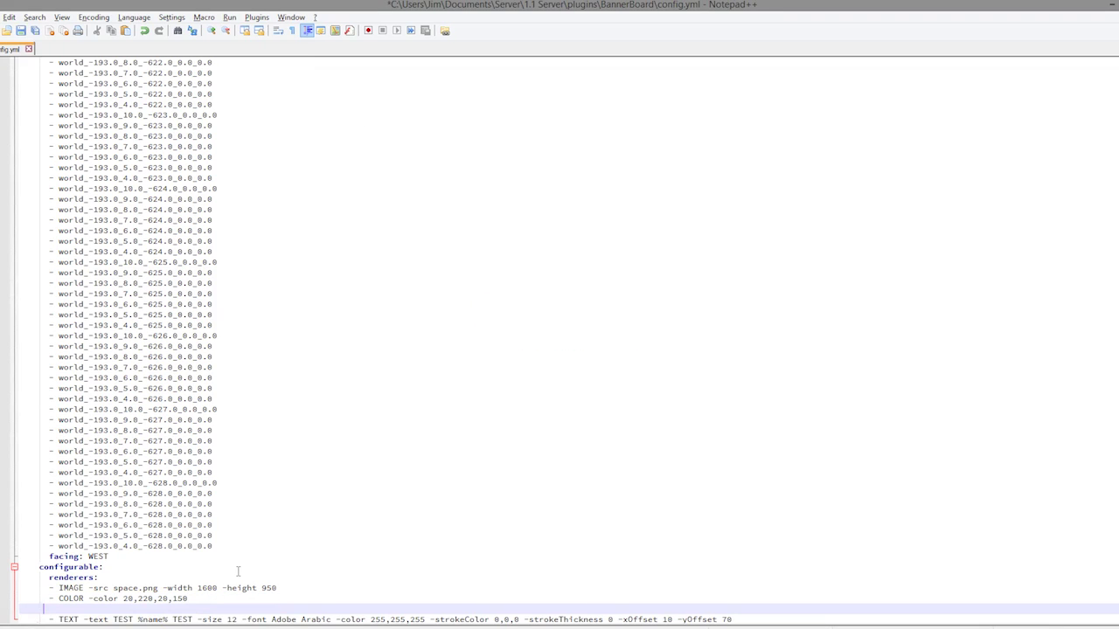
text(- SKIJN -type 3DHEAD)
key(ctrl+s)
Step: Switch to Minecraft, rerun /bb reload to apply the SKIN renderer, and walk up to the space board
key(alt+Tab)
key(Escape)
key(t)
key(Up)
key(Return)
key(w)
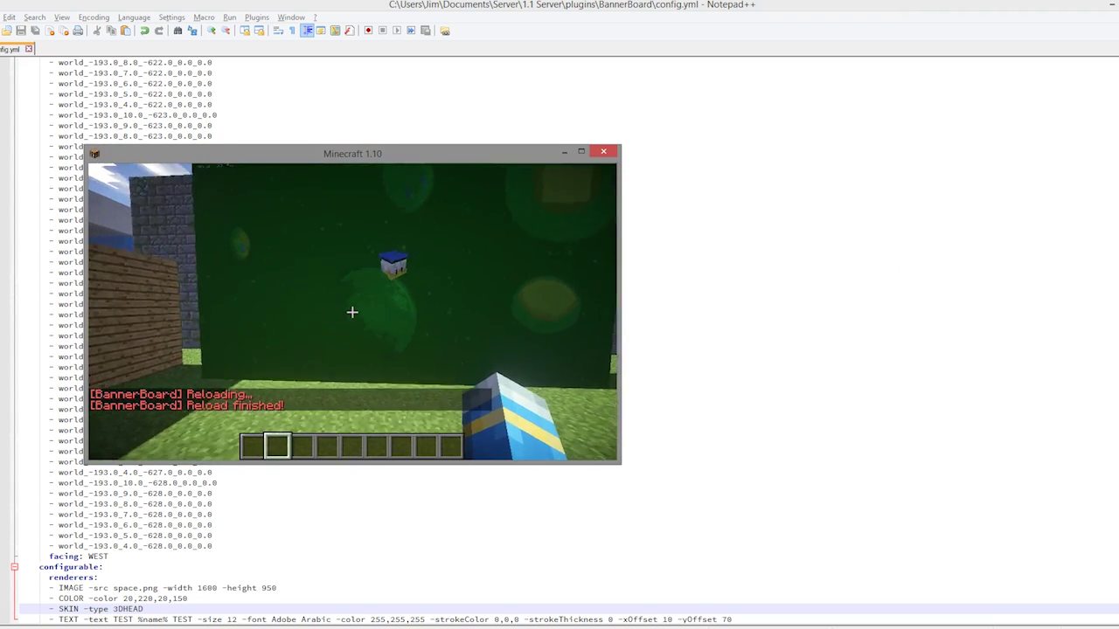
Step: Switch to Notepad++, reload the config file and add -width 200 and -height 200 to the SKIN renderer
key(t)
key(alt+Tab)
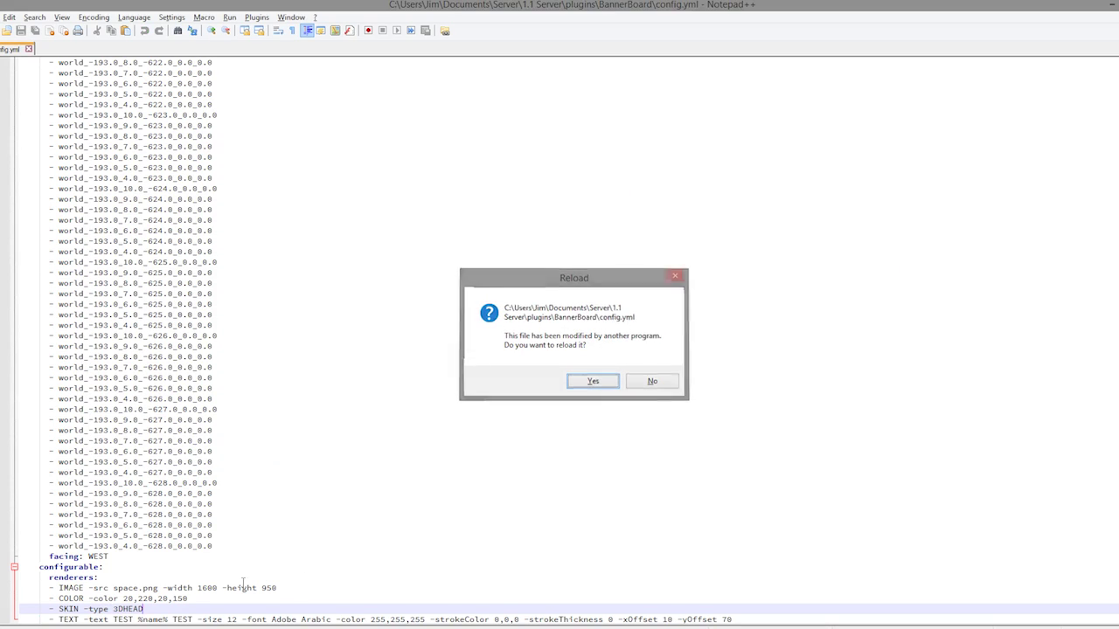
key(Return)
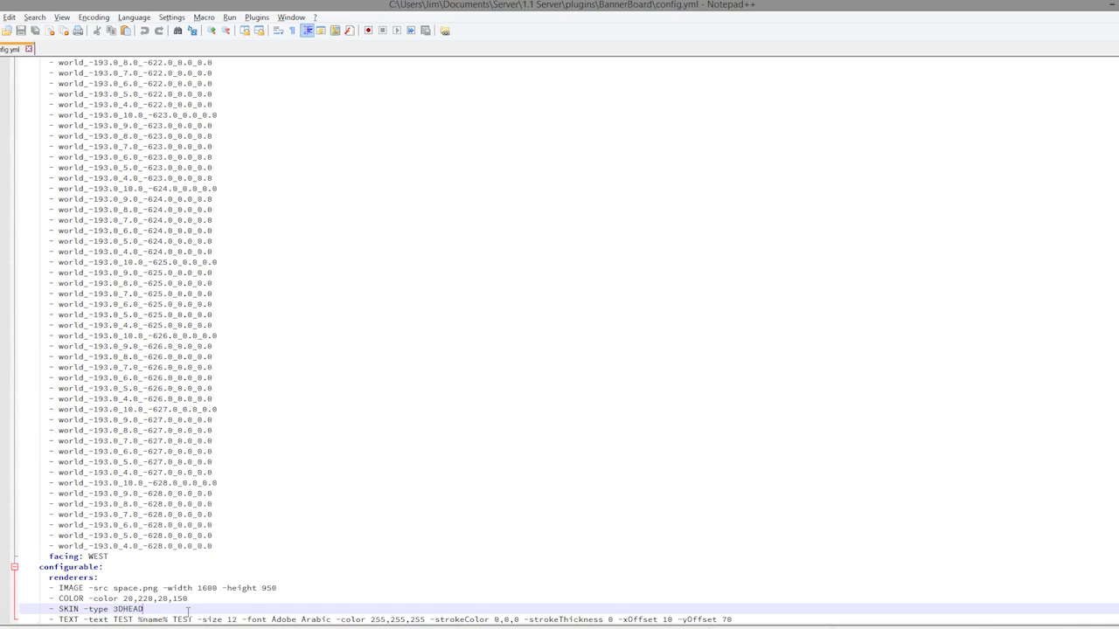
text(-we)
text(dth )
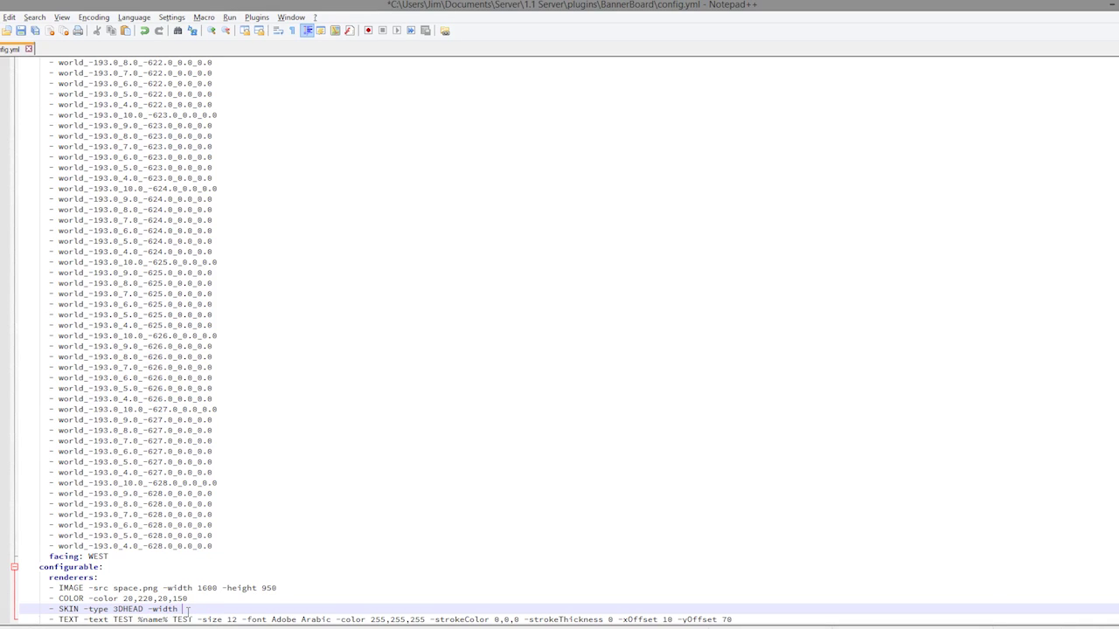
text(230 h)
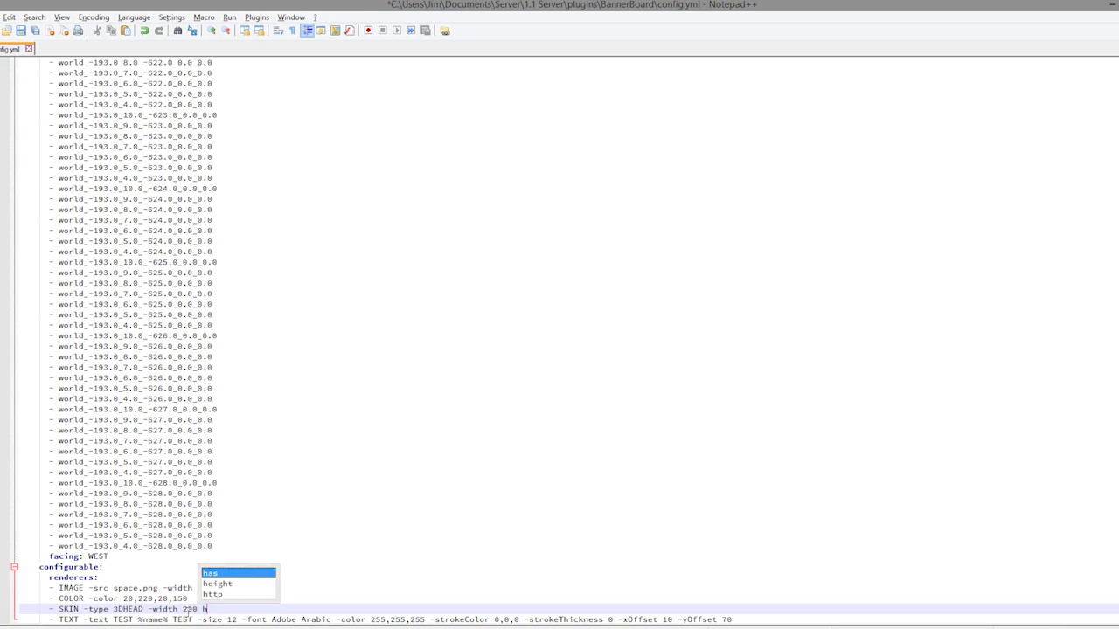
text(eight)
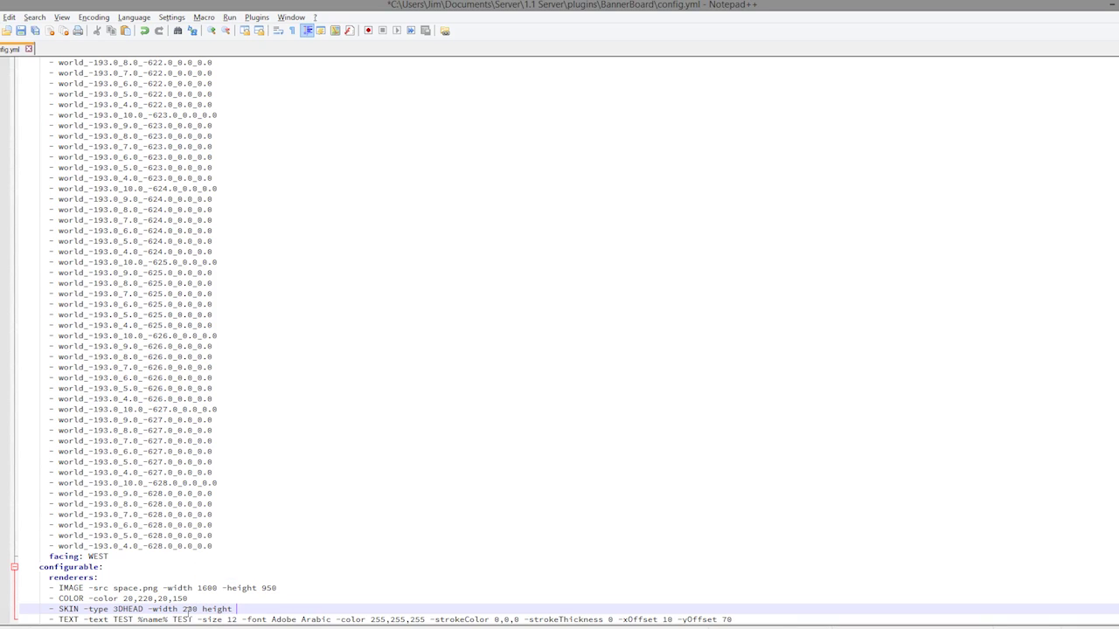
text( 200-)
key(ctrl+s)
Step: Add -xOffset 200 and -yOffset 400 to the SKIN renderer and save the config file
text(-x)
key(Return)
text(200)
key(Return)
text(-y)
key(Return)
text(400)
key(ctrl+s)
Step: Switch to Minecraft, rerun /bb reload to apply the head's size and offsets, and step back from the board
key(alt+Tab)
key(t)
key(Up)
key(Return)
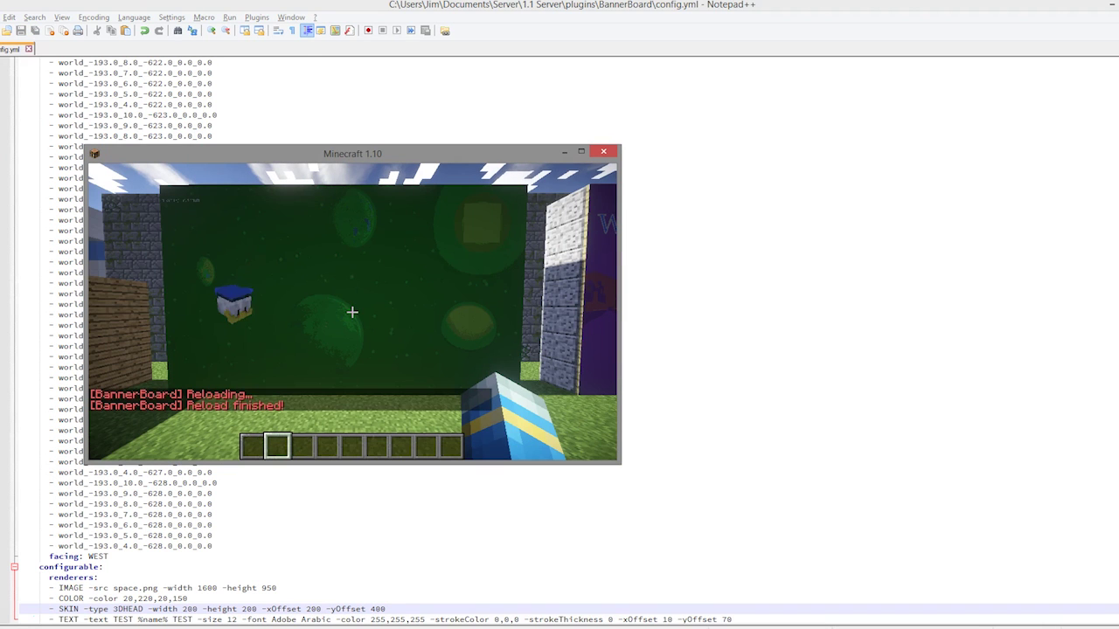
key(s)
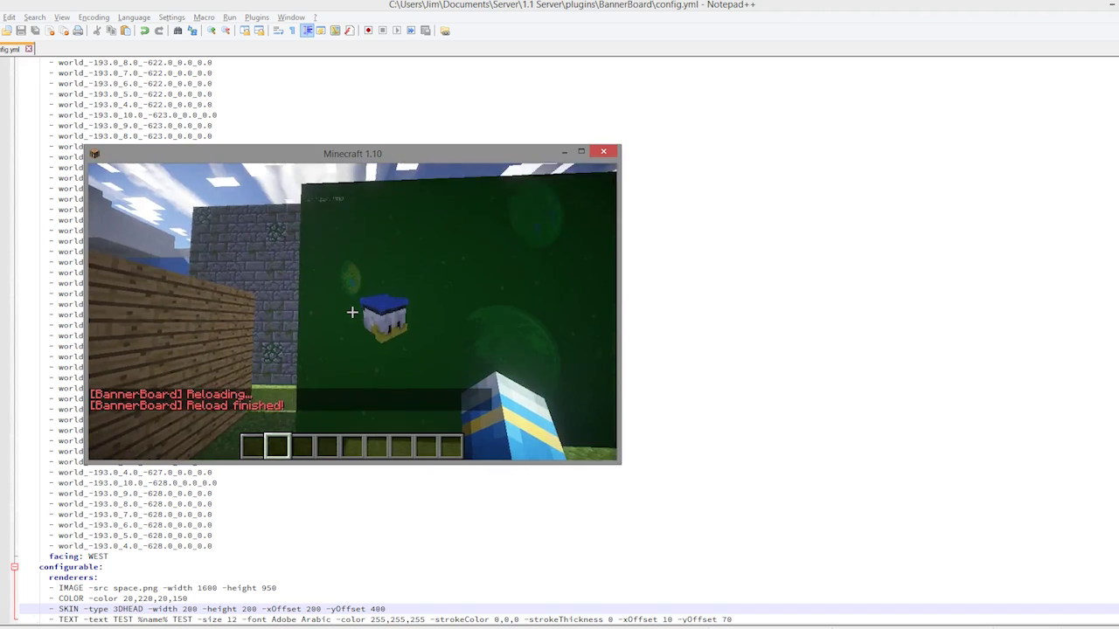
Step: Switch to Notepad++, reload the config file, set the SKIN renderer's yOffset to 600 and xOffset to 500, and save
key(t)
key(alt+Tab)
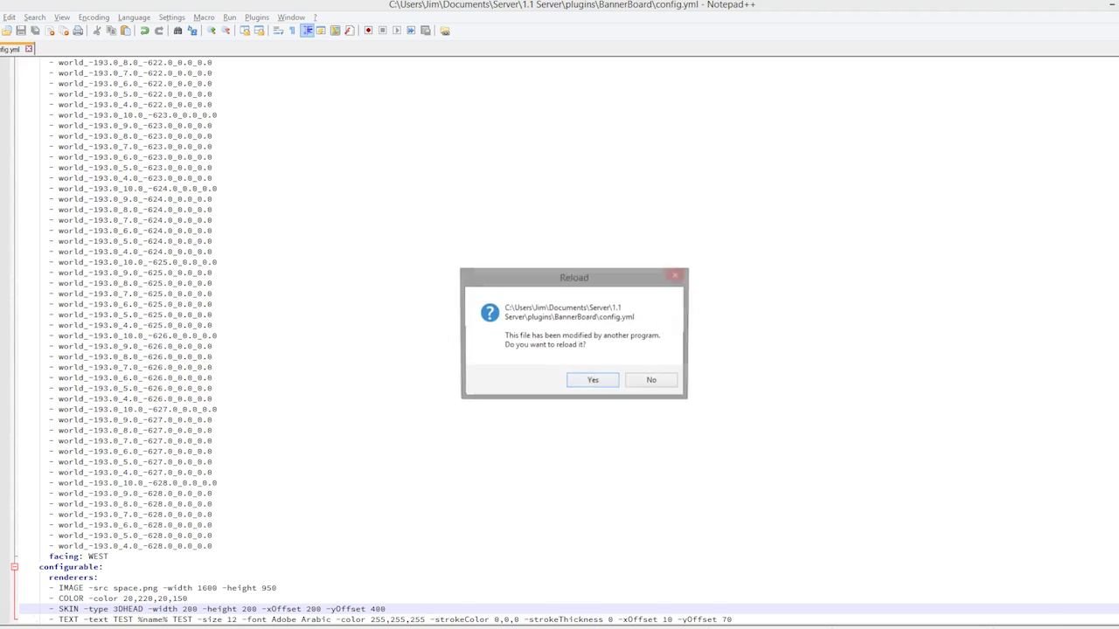
key(Return)
drag(375, 608, 371, 609)
text(6)
key(ctrl+s)
drag(307, 610, 311, 610)
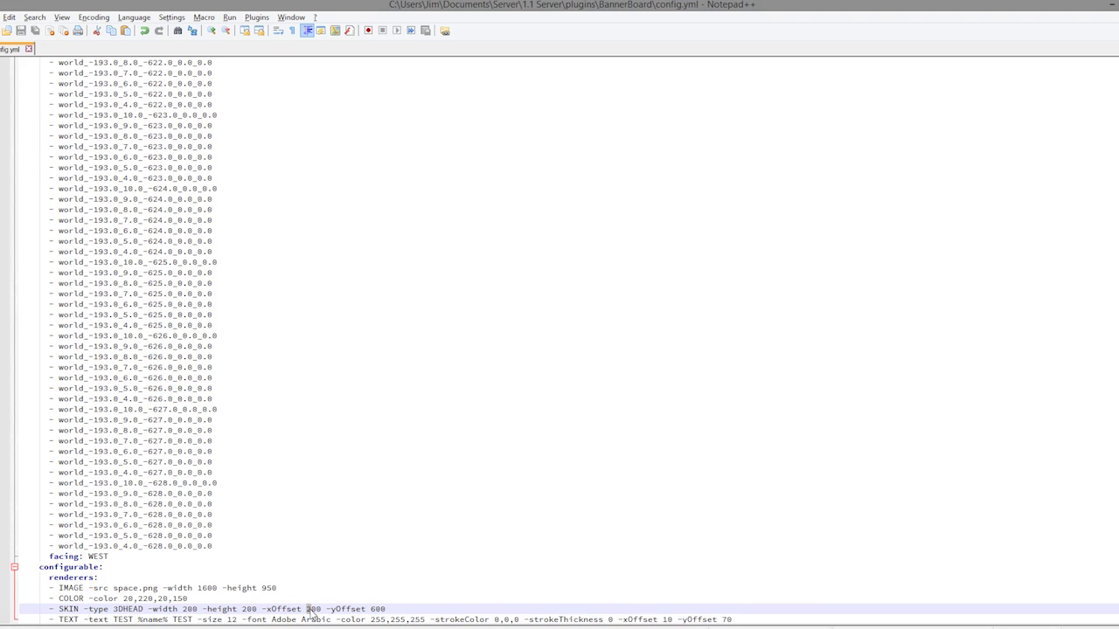
key(BackSpace)
text(5)
key(ctrl+s)
Step: Switch to Minecraft, rerun /bb reload to apply the 500 and 600 offsets, and approach the head on the board
key(alt+Tab)
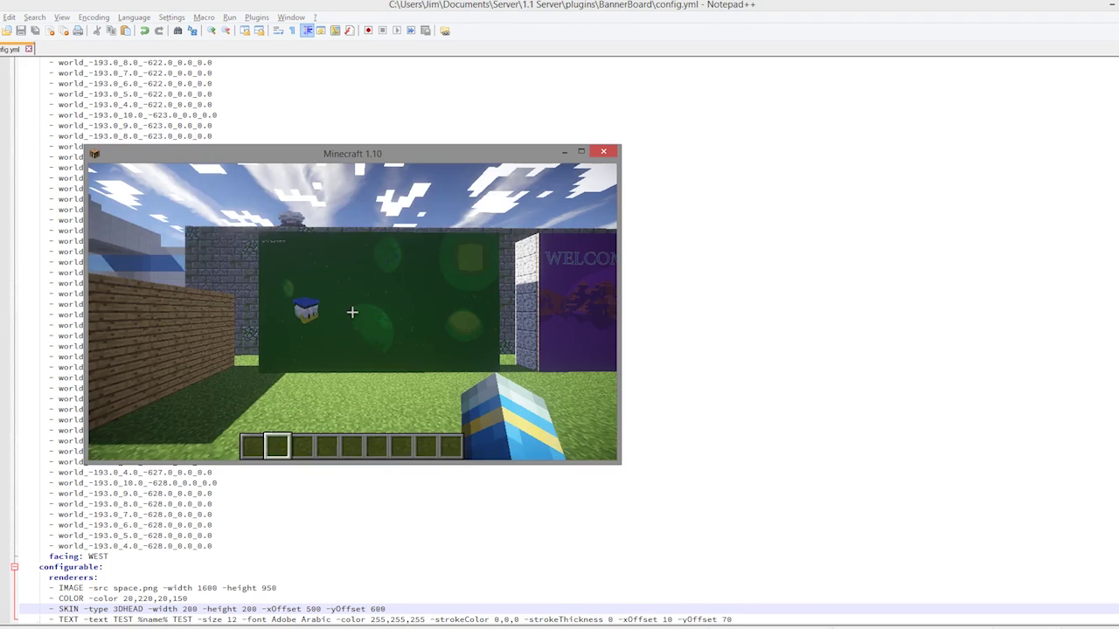
key(t)
key(Up)
key(Return)
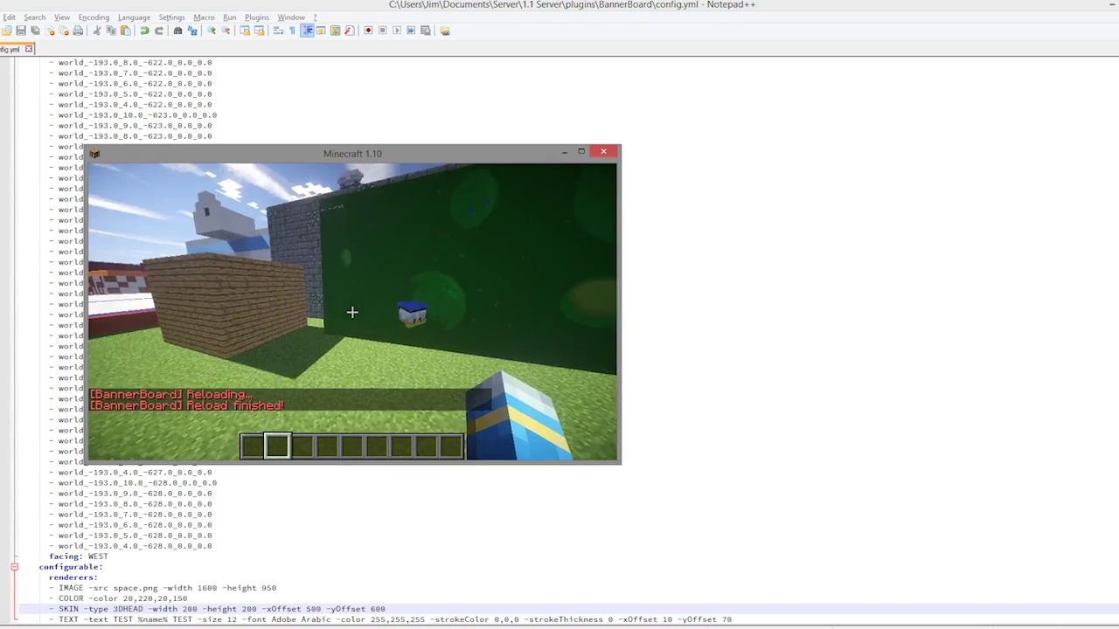
key(w)
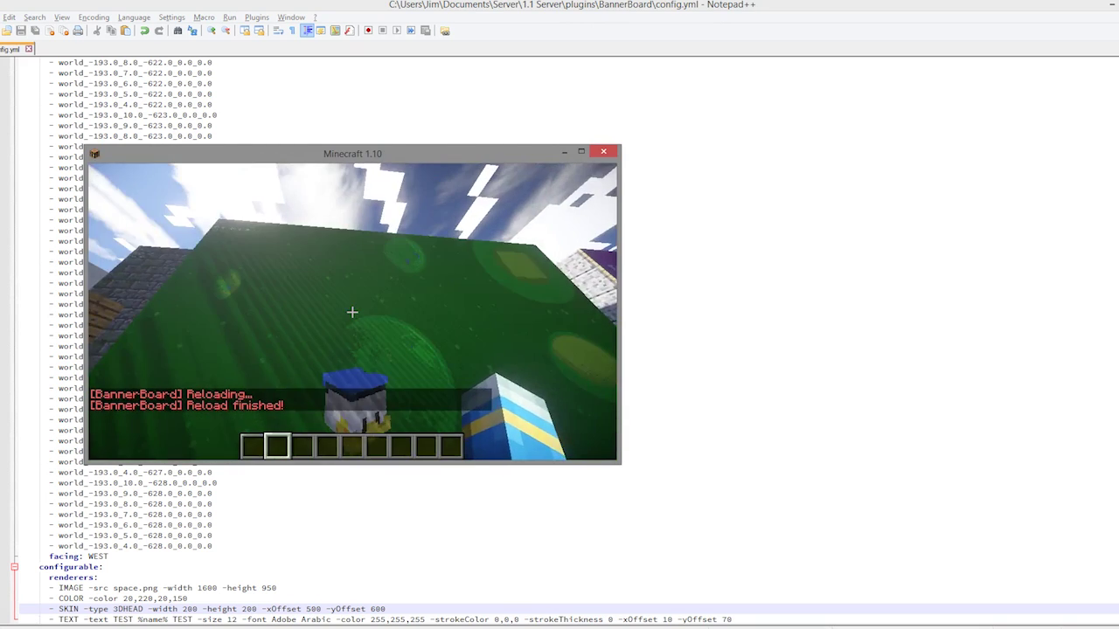
Step: Switch to Notepad++, reload the config file and add a TEXT renderer reading "YOU %name% ARE IN SPACE!" below the SKIN renderer
key(alt+Tab)
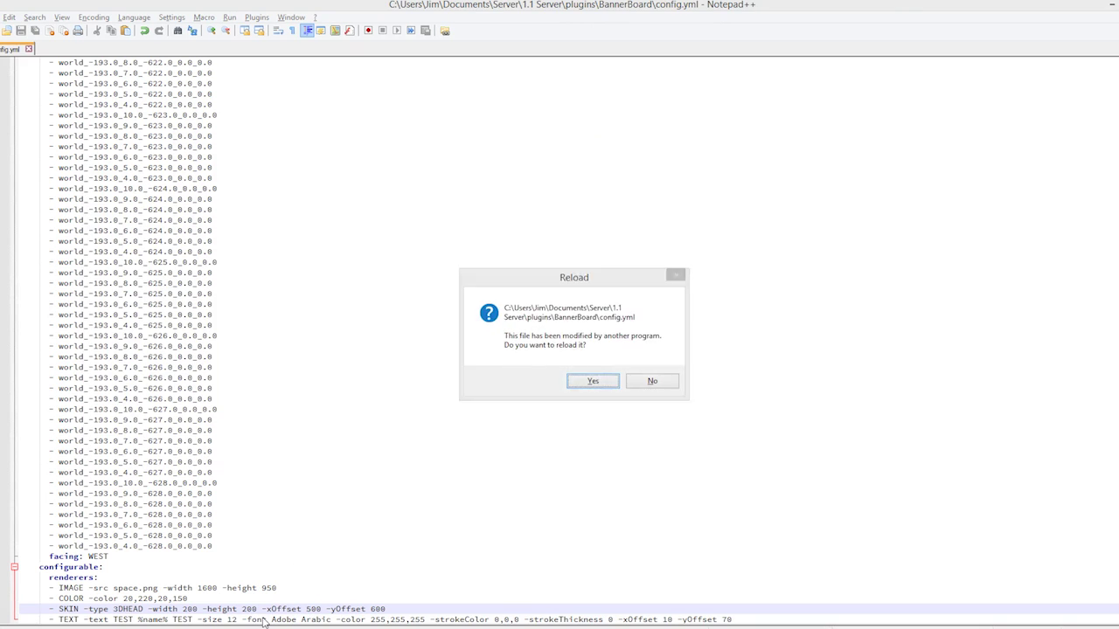
key(Return)
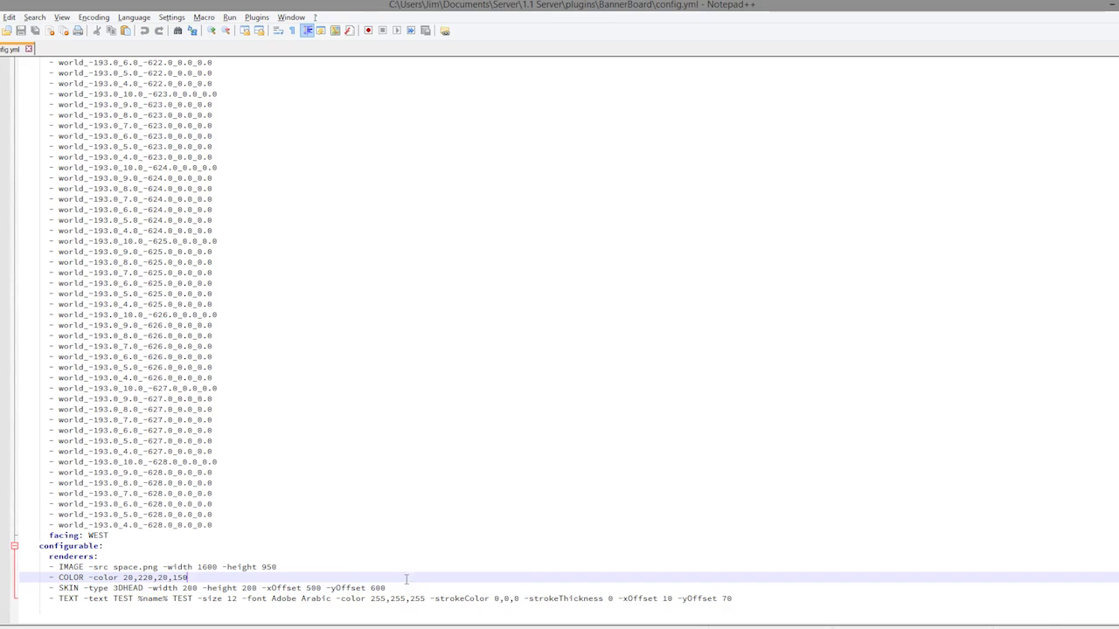
click(402, 588)
key(Return)
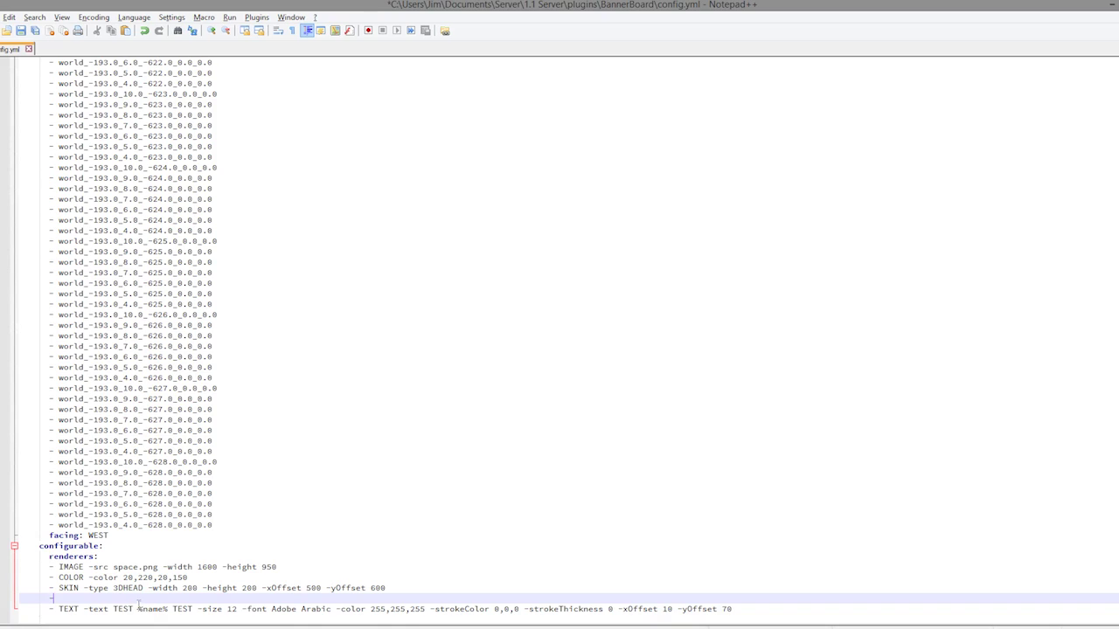
text(- TEXT -text)
text(YOU %name% ARE IN SPACE!)
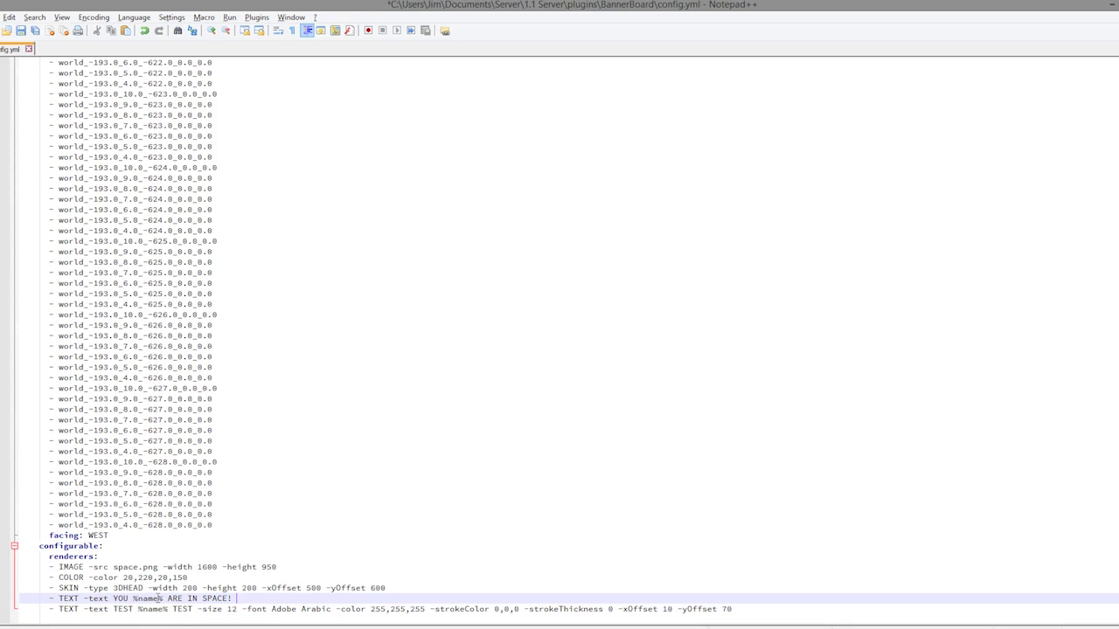
Step: Give the new TEXT renderer -size 50 and -font Ariel
text( -size 50)
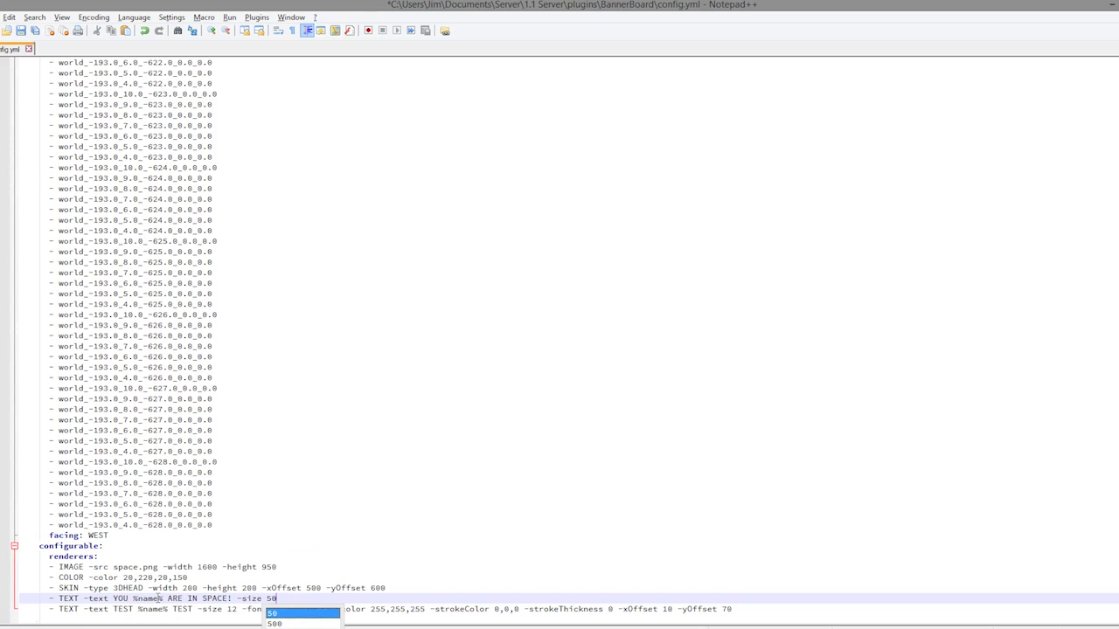
text( -font ARIAL)
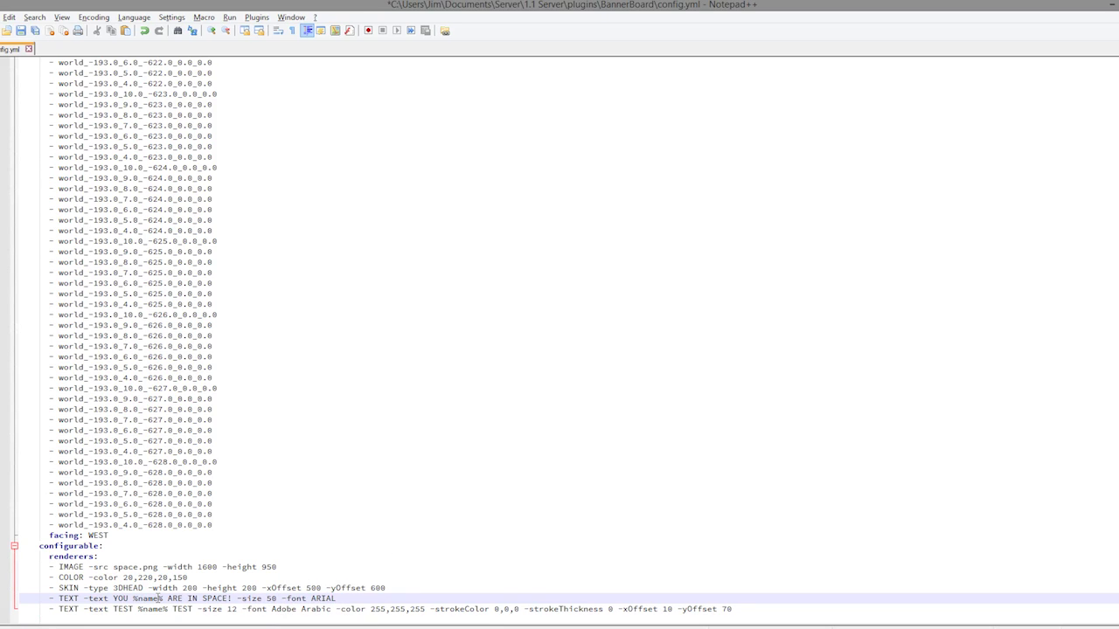
text(L)
key(BackSpace)
key(BackSpace)
key(BackSpace)
key(BackSpace)
text(rial)
text(iel)
Step: Add -color 20,150,225 to the new TEXT renderer
text( -c)
key(Return)
text(20,1)
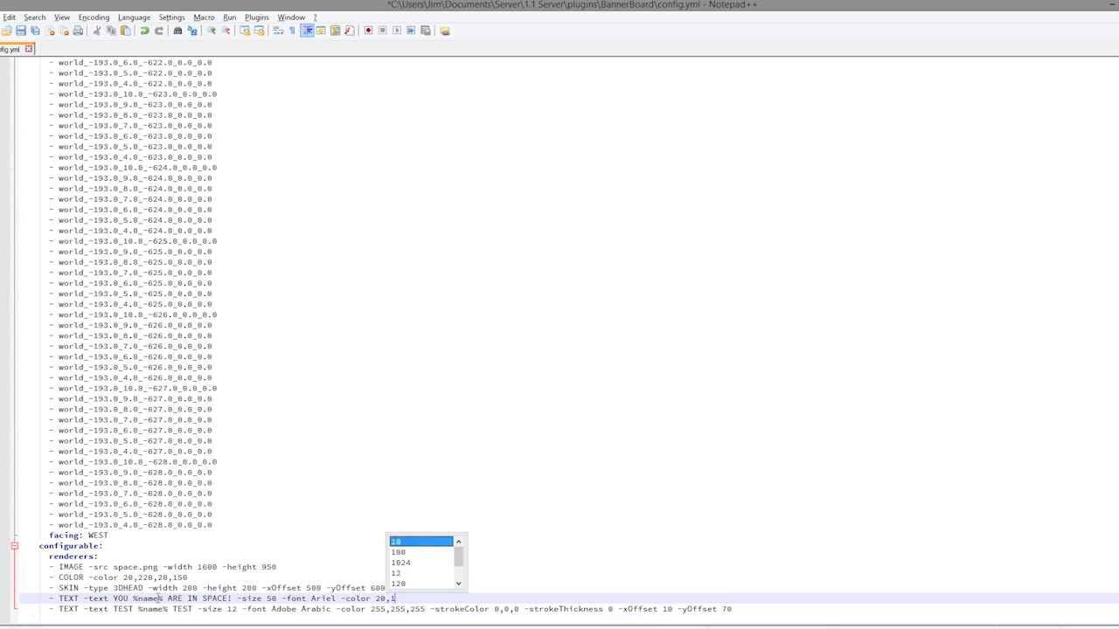
text(50,2)
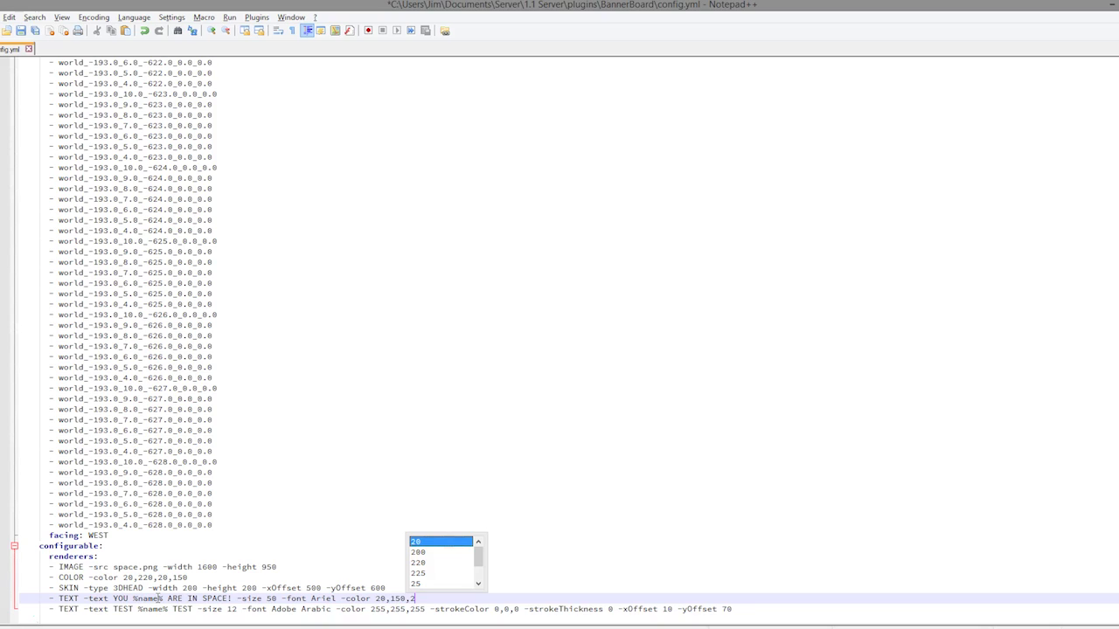
text(25)
key(ctrl+s)
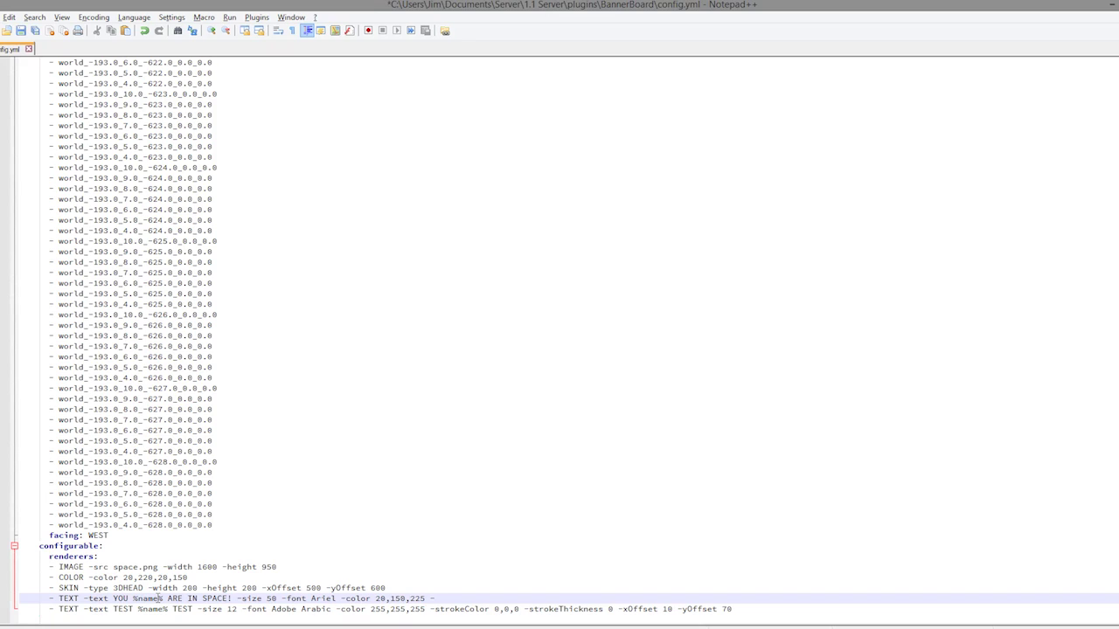
Step: Add -strokecolor 255,255,255 to the new TEXT renderer
text(-stroke)
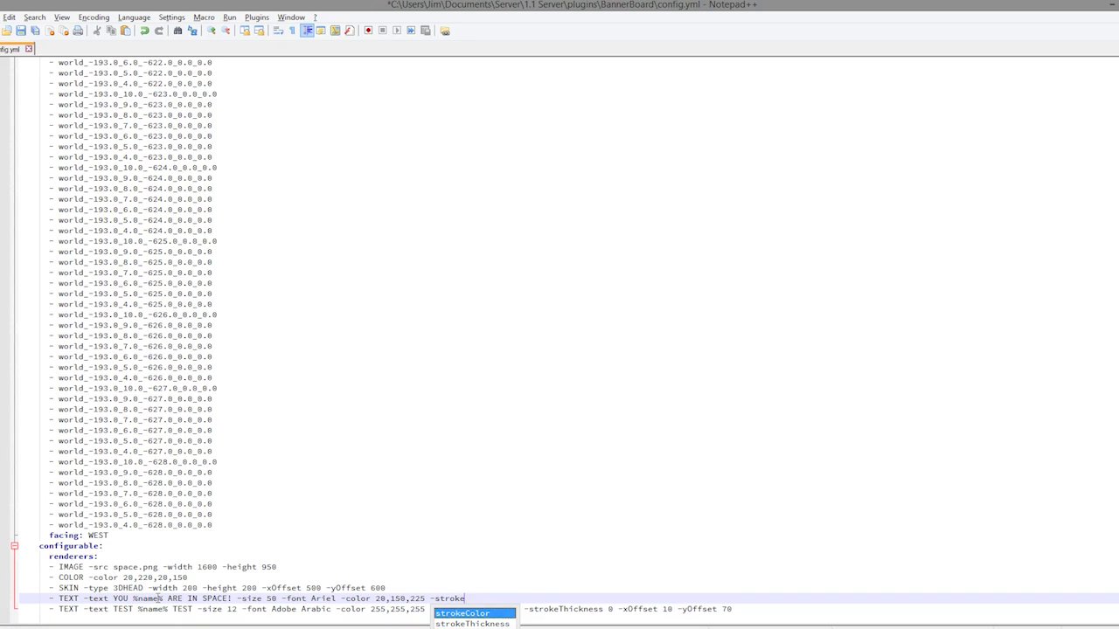
text(color,)
key(BackSpace)
text(0m)
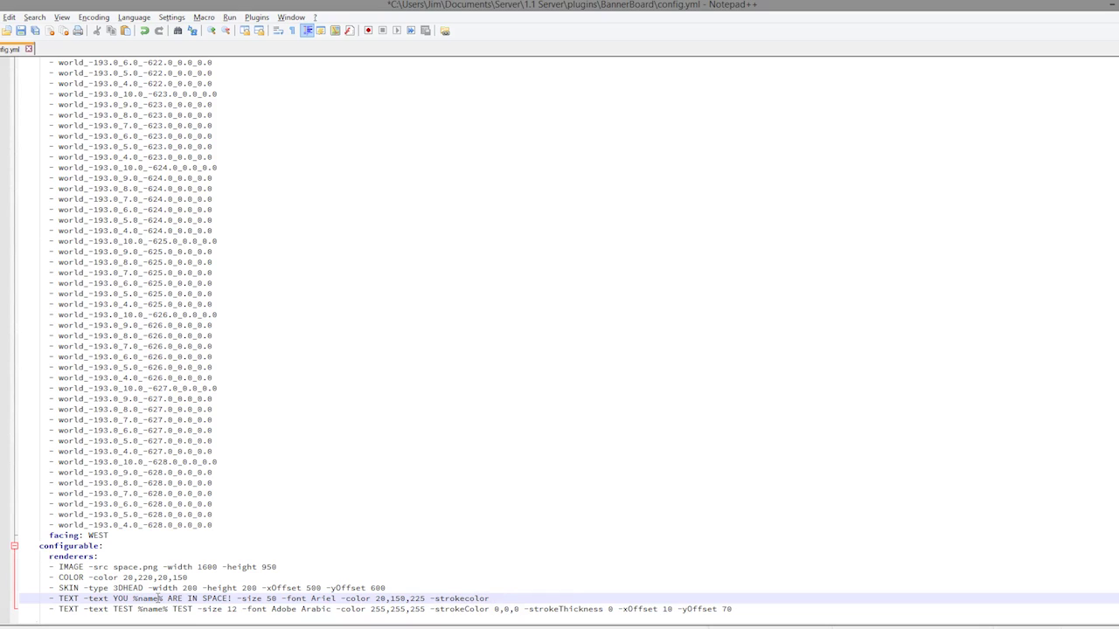
text( 255,255,255)
Step: Copy the -strokeThickness parameter from the TEST line into the new TEXT renderer, set it to 4 and save
drag(525, 610, 605, 609)
key(ctrl+c)
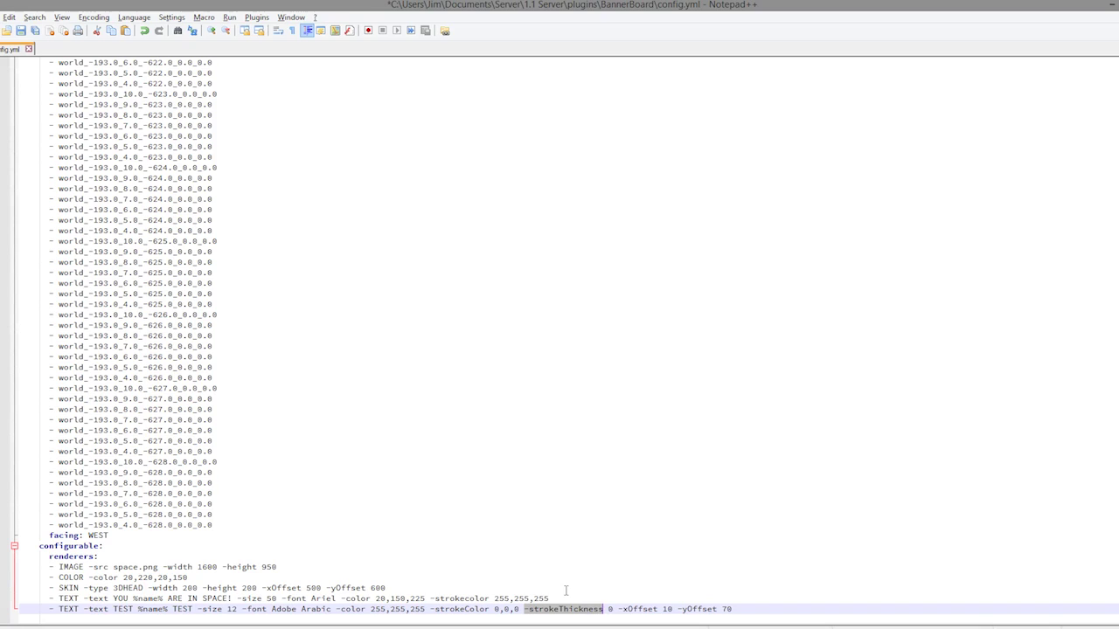
click(567, 598)
key(ctrl+v)
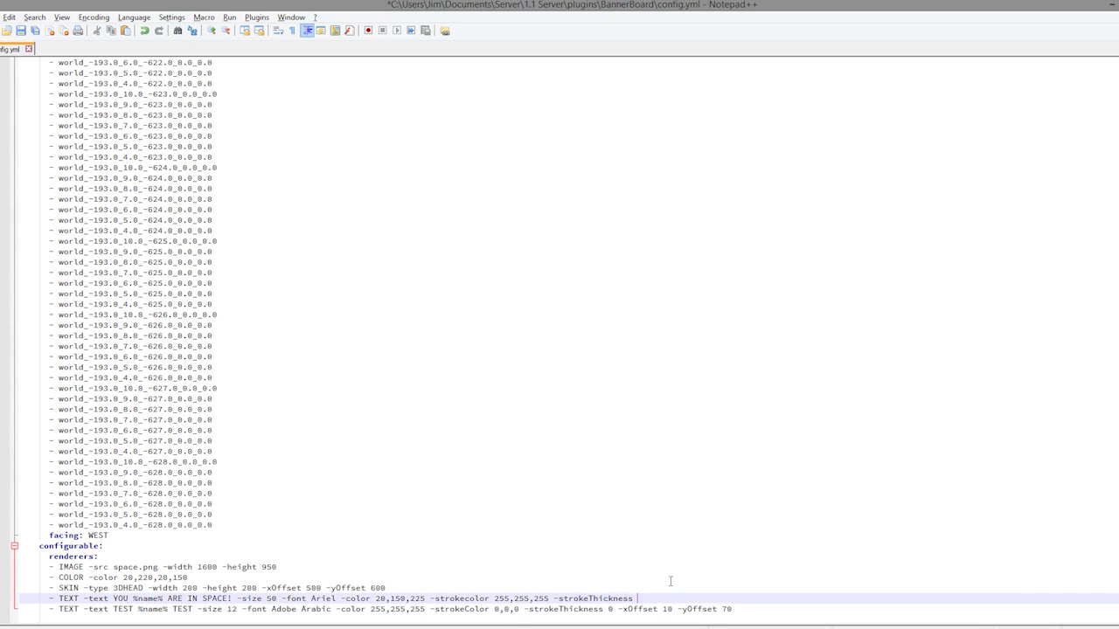
text(4)
key(ctrl+s)
Step: Copy -xOffset 10 -yOffset 70 from the TEST line to the end of the new TEXT renderer and save the config file
click(743, 610)
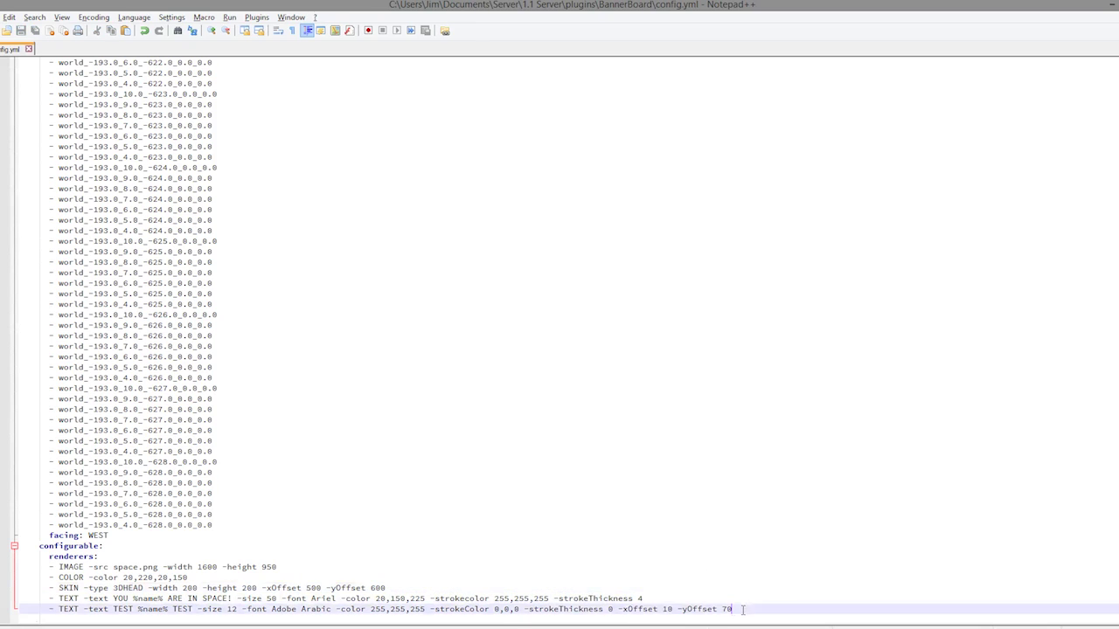
shift+click(615, 602)
key(ctrl+c)
click(670, 591)
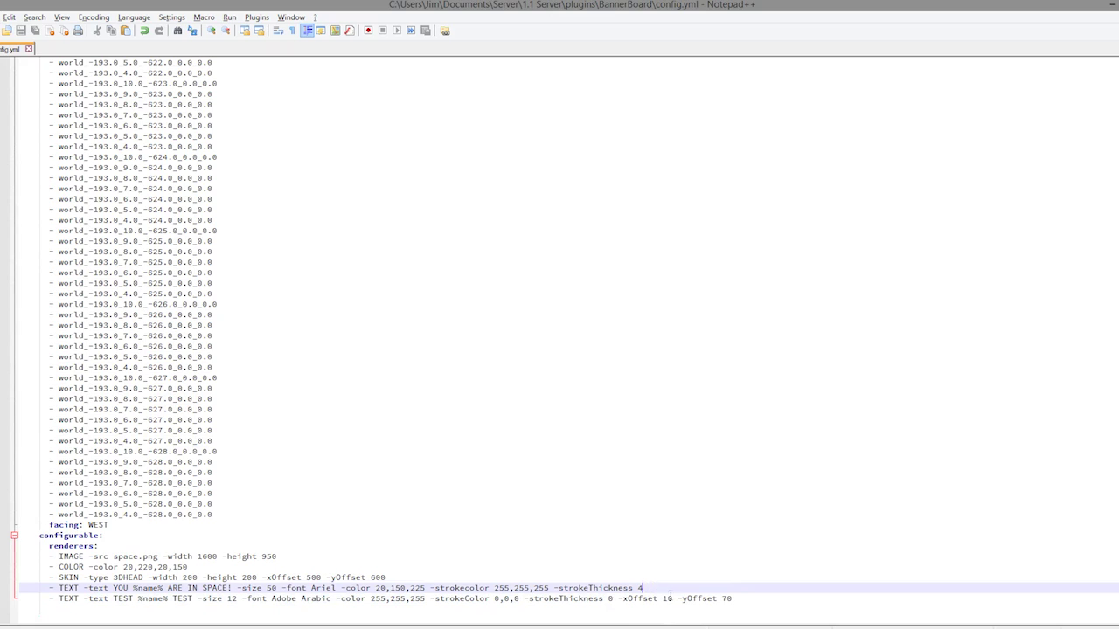
key(ctrl+v)
drag(55, 557, 248, 557)
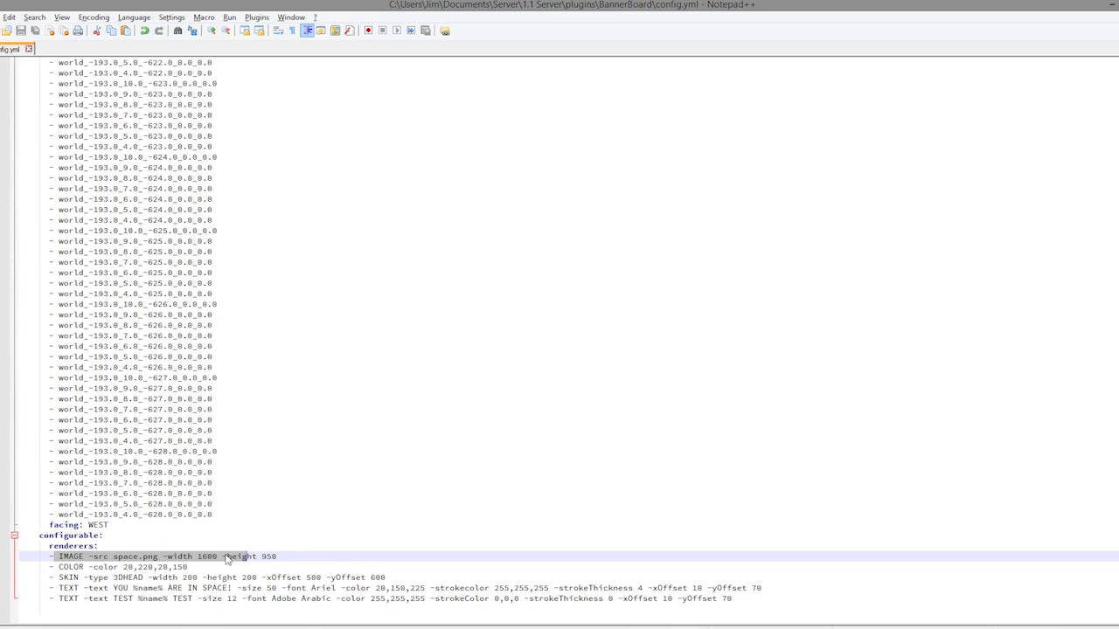
click(230, 560)
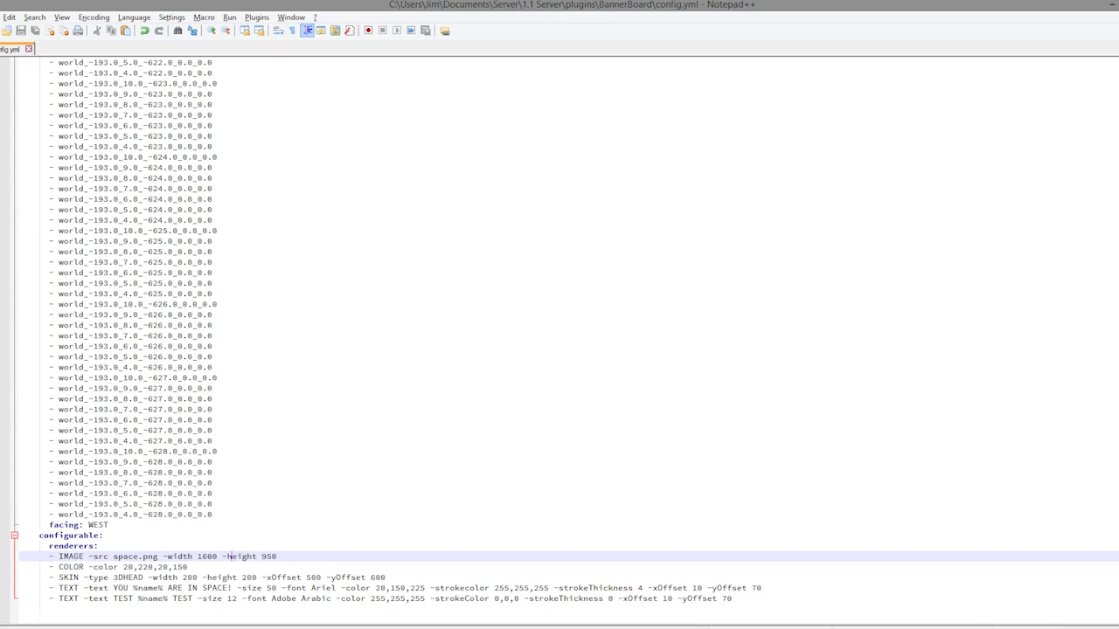
Step: Switch to Minecraft, rerun /bb reload to apply the new text, and walk up to read it on the space board
key(alt+Tab)
key(alt+Tab)
key(alt+Tab)
key(Escape)
key(t)
key(Up)
key(Return)
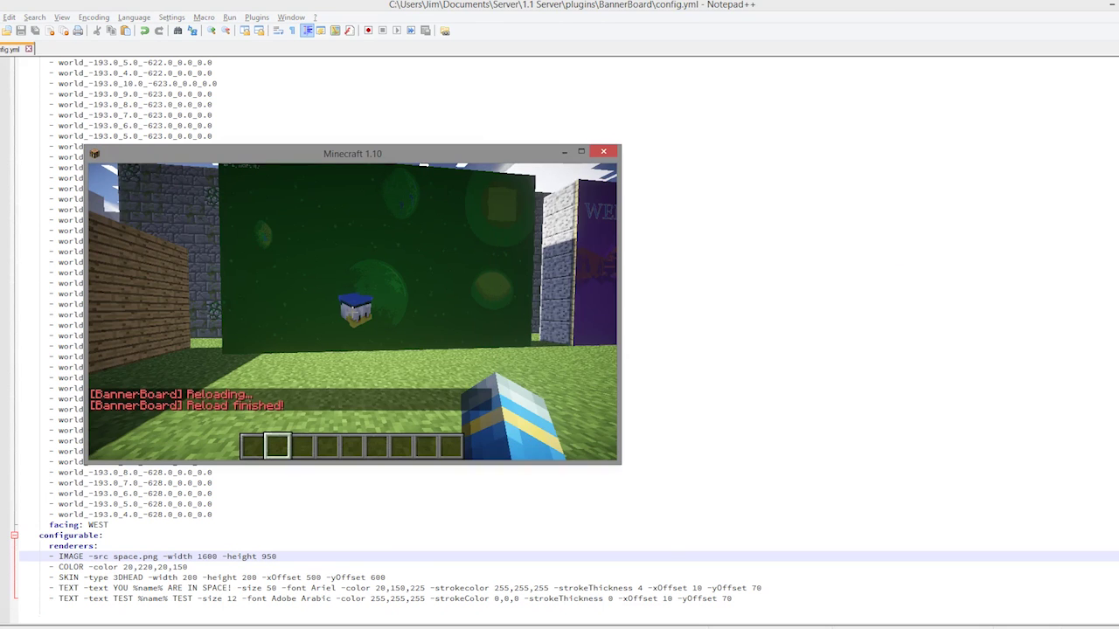
key(w)
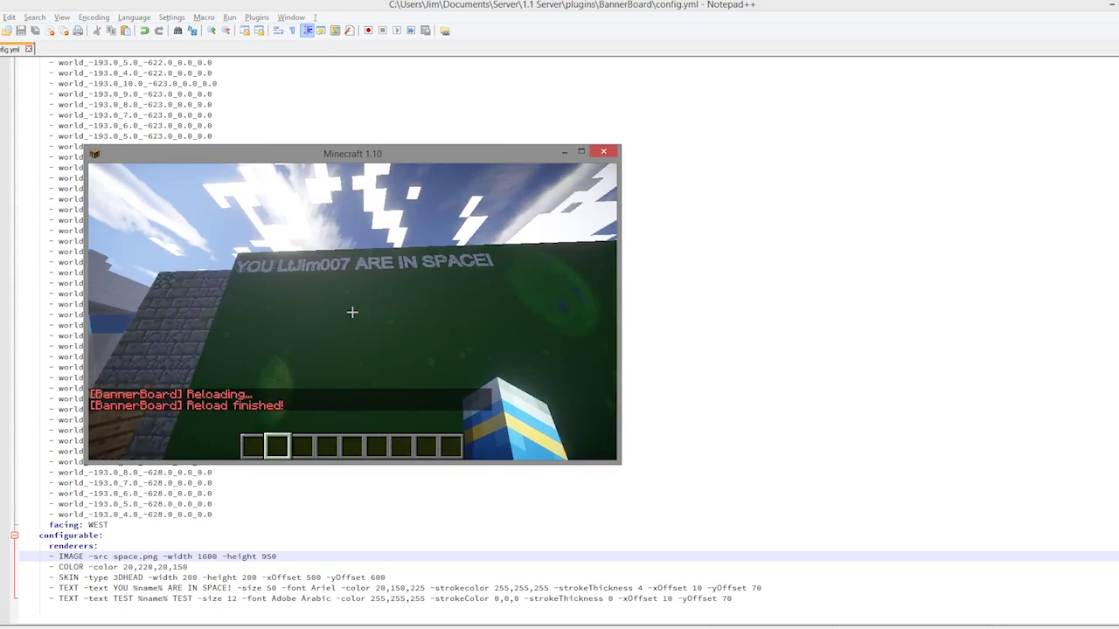
Step: Return to config.yml, set -size of the "YOU %name% ARE IN SPACE!" TEXT renderer to 200 and save
key(w)
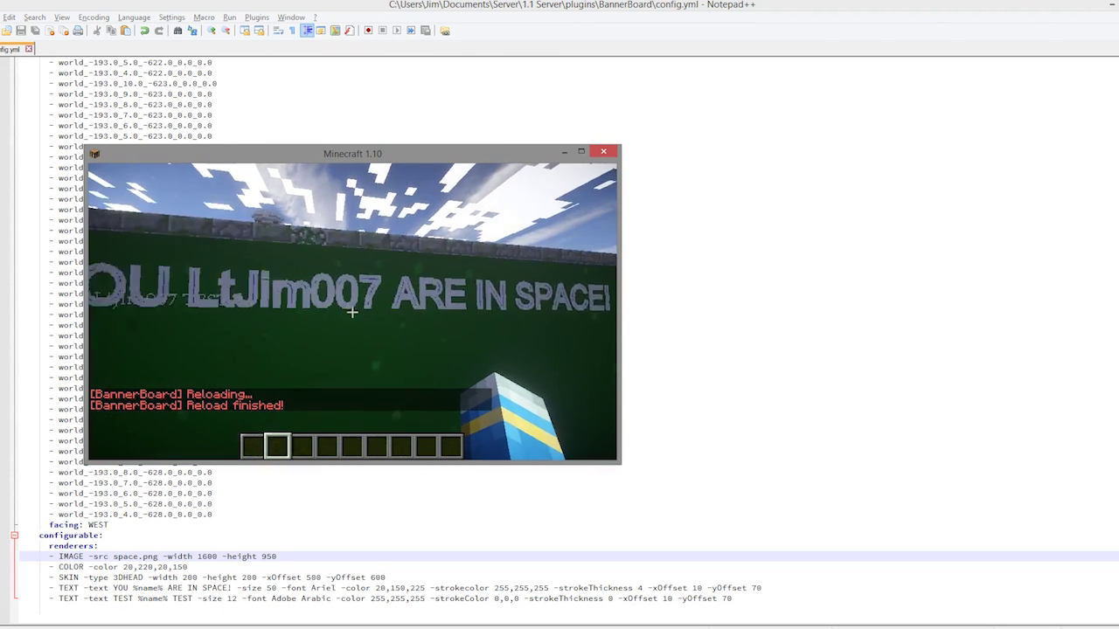
key(s)
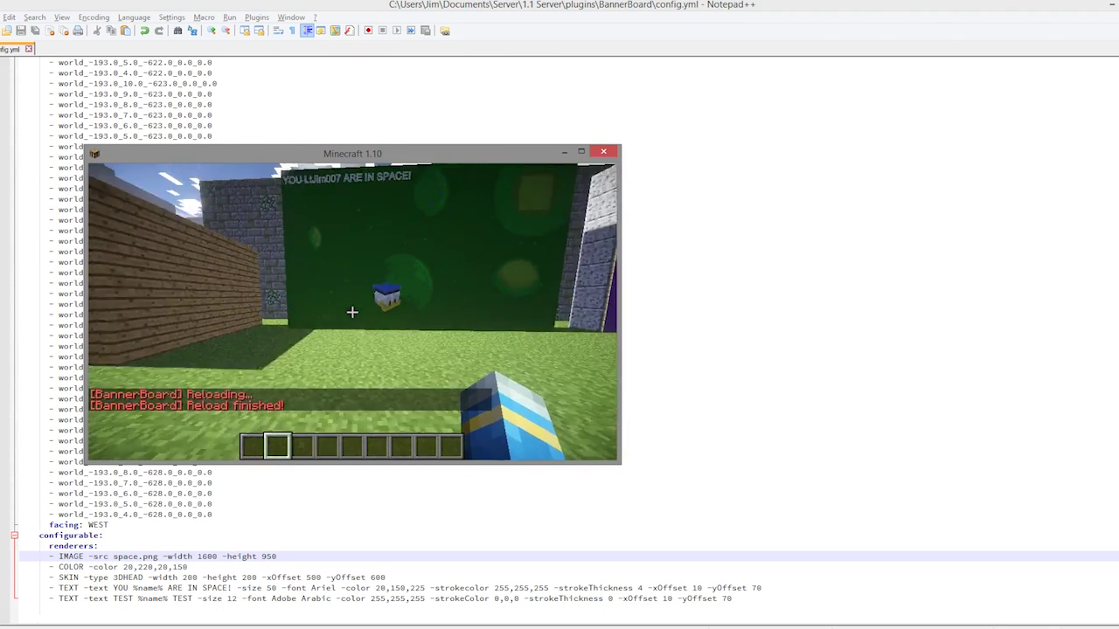
key(t)
click(271, 592)
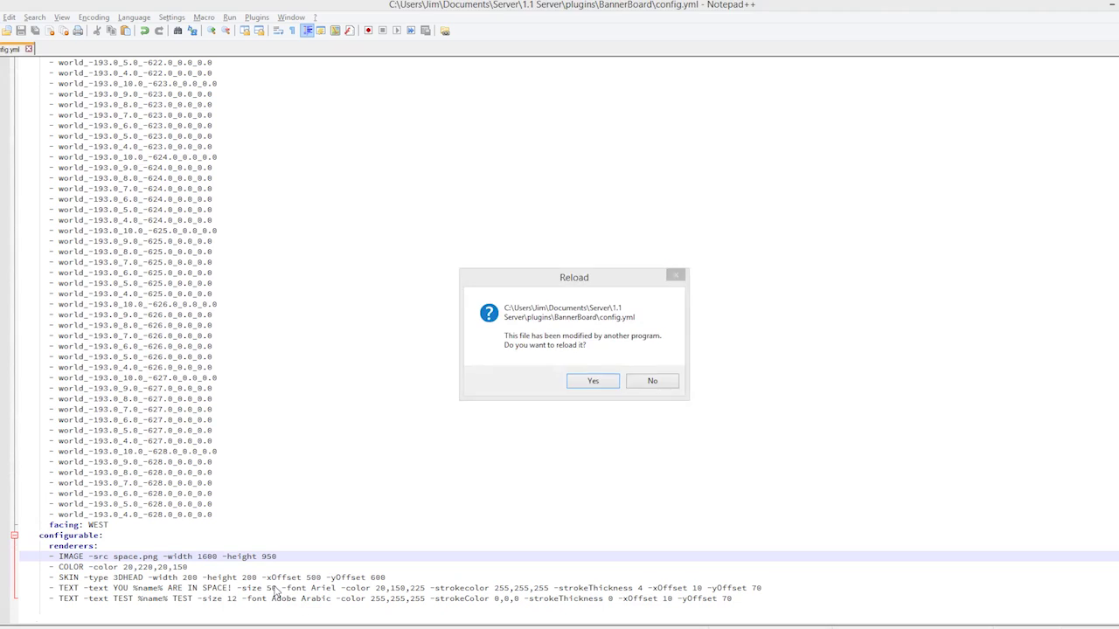
key(Return)
drag(272, 589, 266, 590)
text(20)
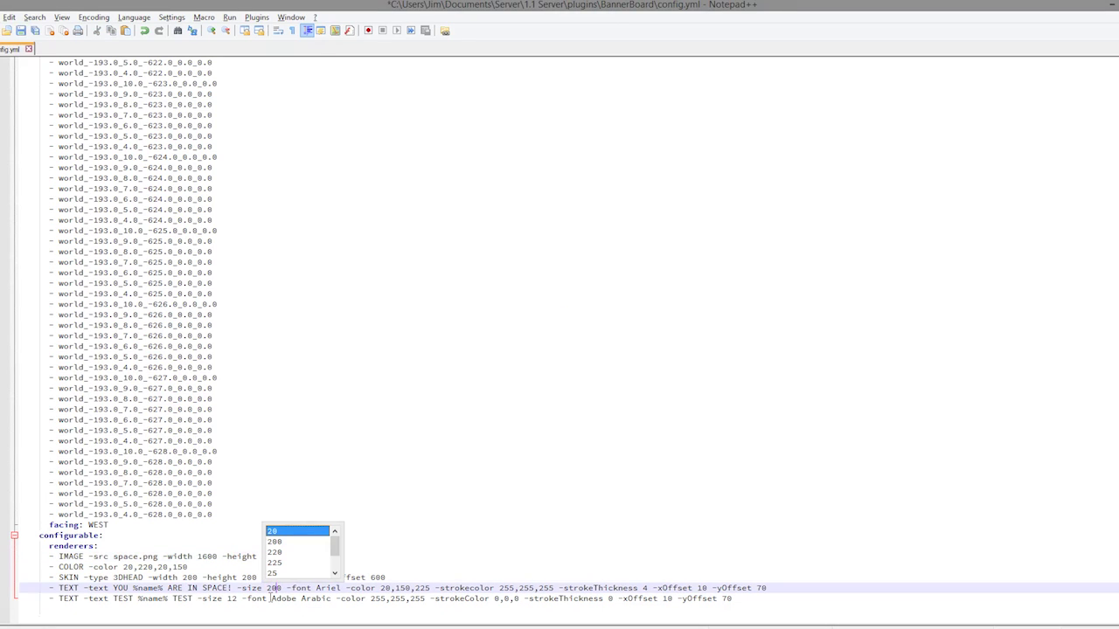
key(ctrl+s)
key(Escape)
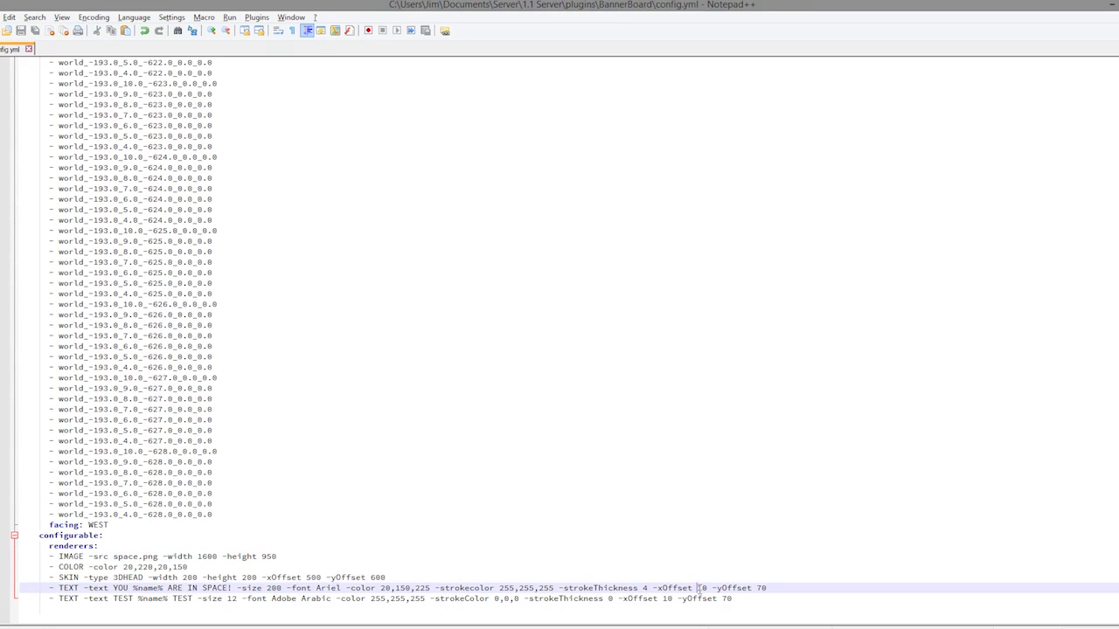
Step: Set the "ARE IN SPACE!" TEXT renderer's -xOffset to 200 and -yOffset to 500, then save the config file
drag(697, 589, 702, 589)
text(2)
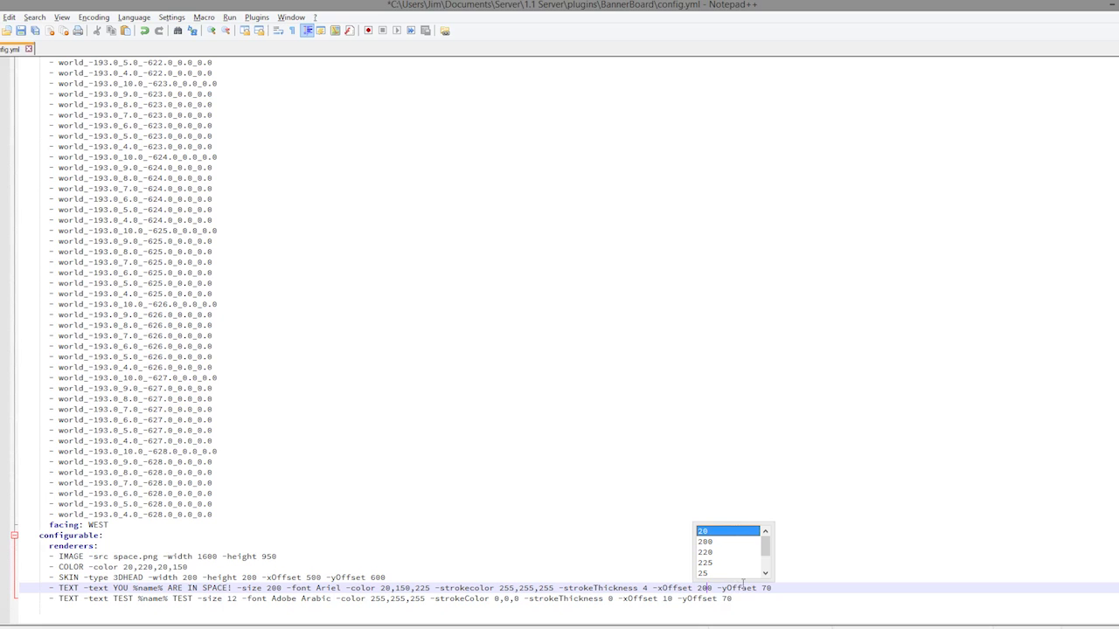
text(0)
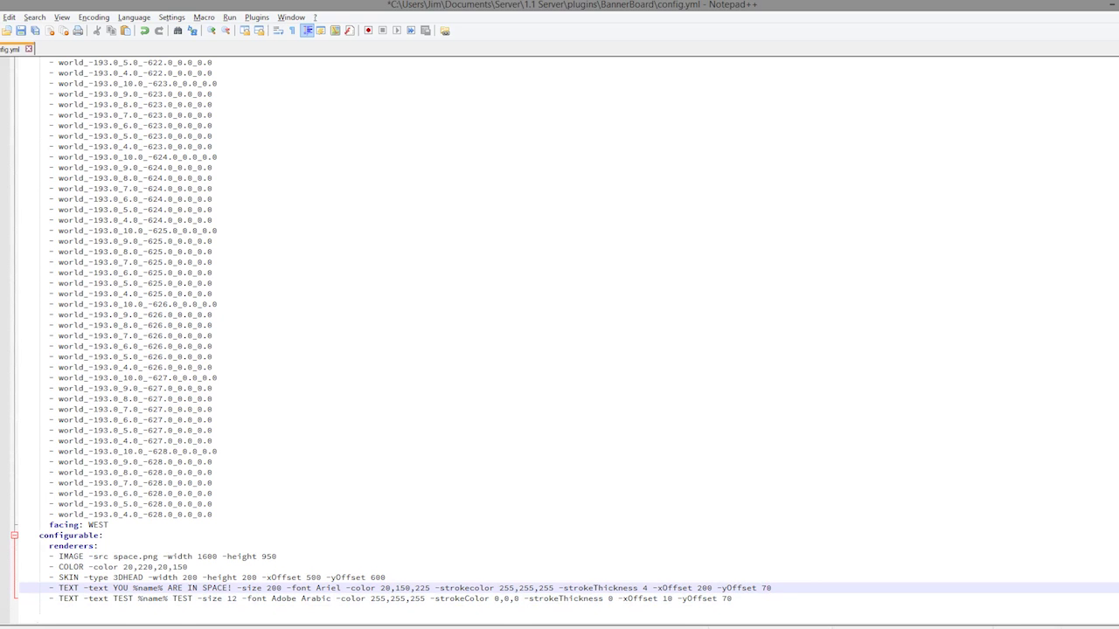
key(BackSpace)
key(BackSpace)
text(500)
key(ctrl+s)
Step: Switch to Minecraft and rerun /bb reload to check the enlarged, repositioned text on the space board
key(alt+Tab)
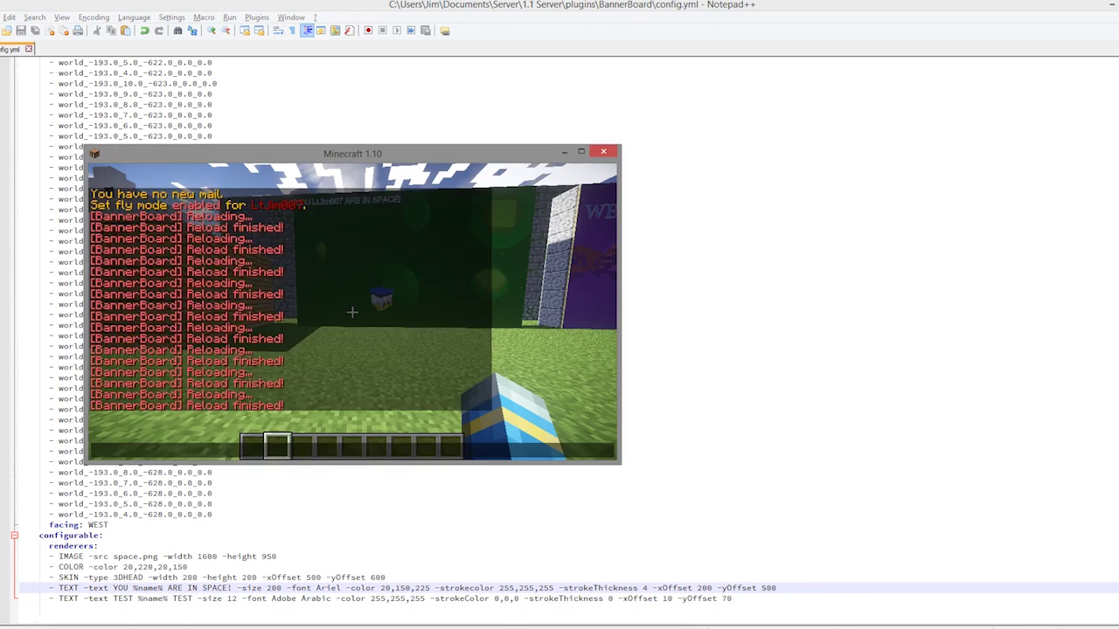
key(Up)
key(Return)
key(w)
key(s)
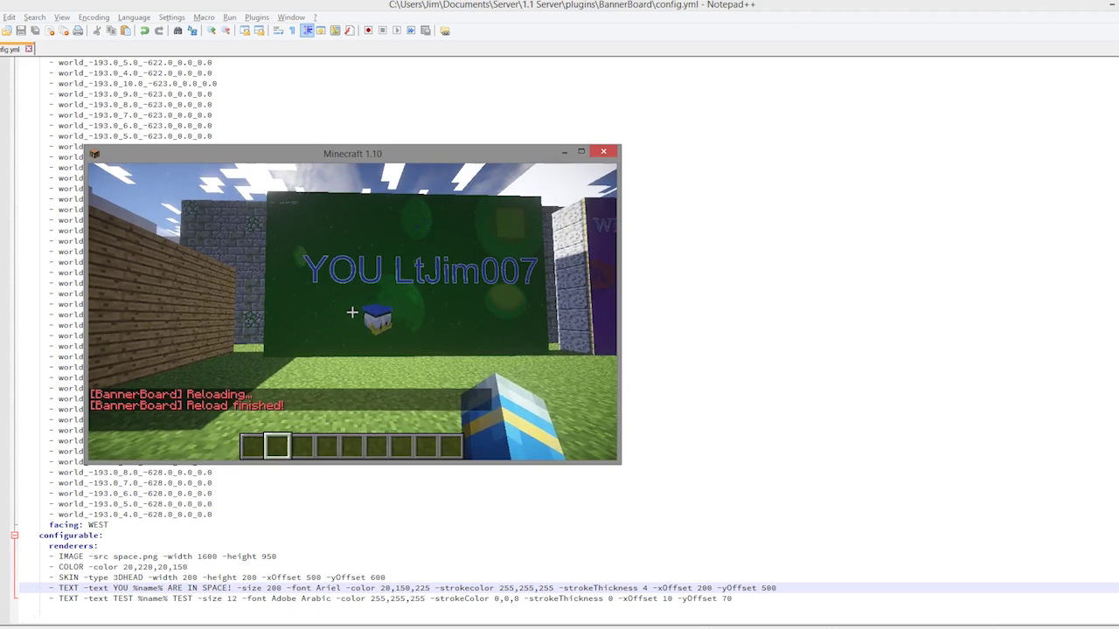
Step: Switch back to the config file, set the "ARE IN SPACE!" text's -size to 70 and save
key(t)
key(alt+Tab)
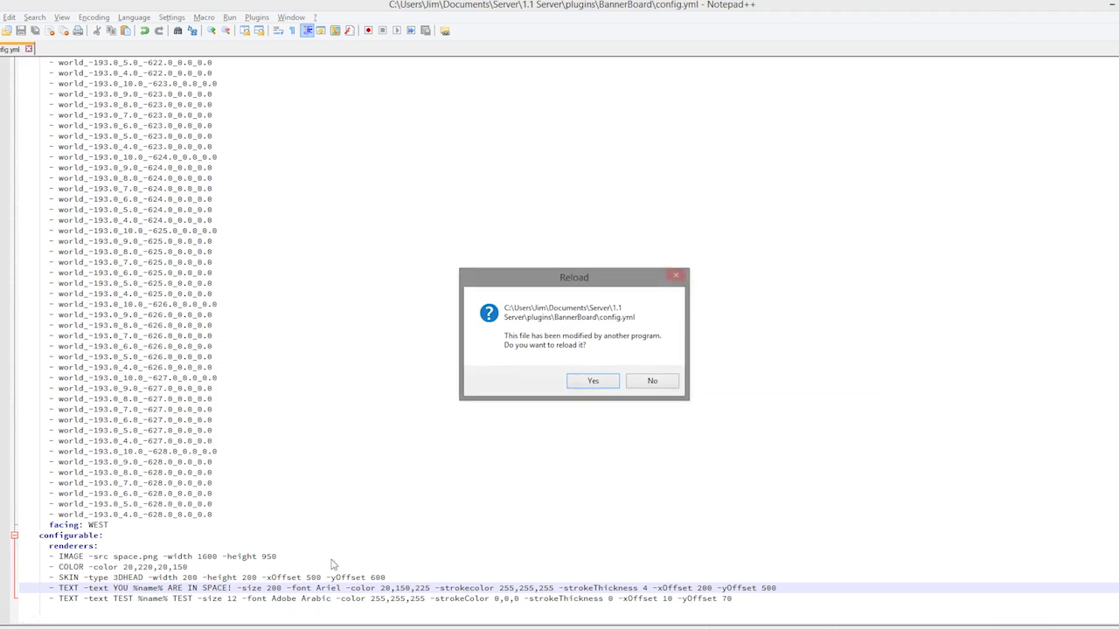
key(Return)
drag(272, 589, 266, 589)
text(1)
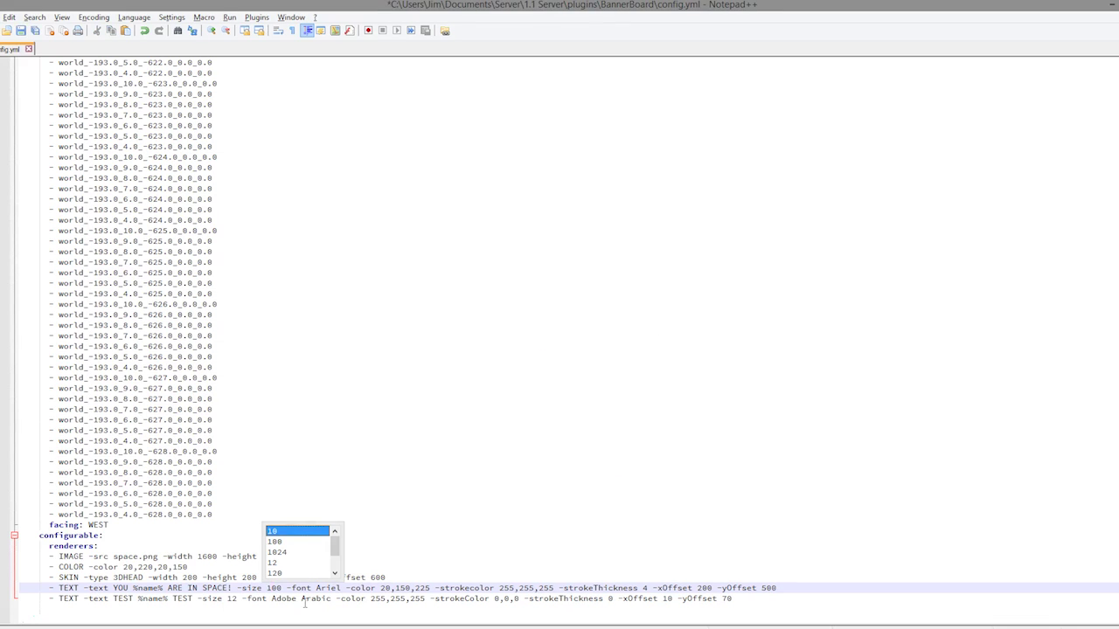
key(Delete)
key(BackSpace)
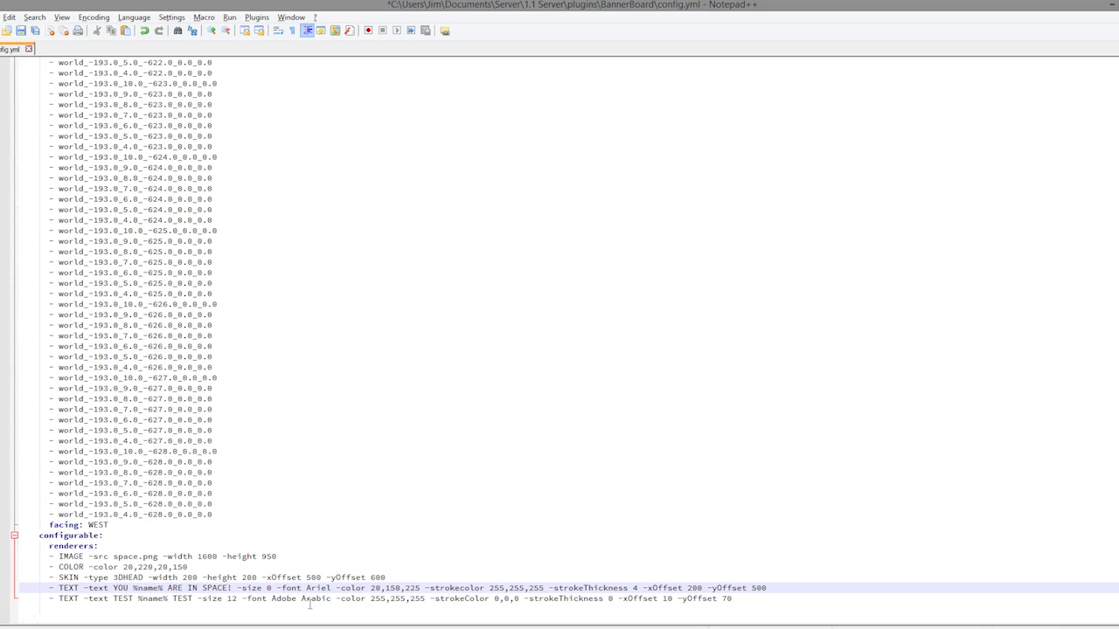
text(7)
key(ctrl+s)
Step: Glance at the board in Minecraft, then set the "ARE IN SPACE!" text's -xOffset to 100 and -yOffset to 400 and save
key(alt+Tab)
key(Return)
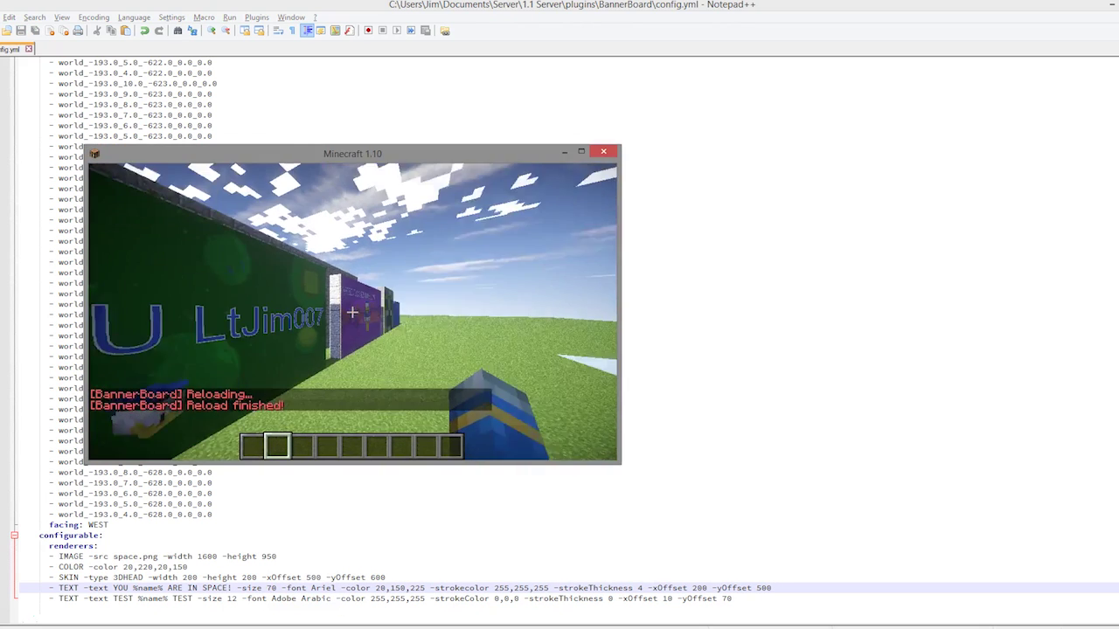
key(t)
key(alt+Tab)
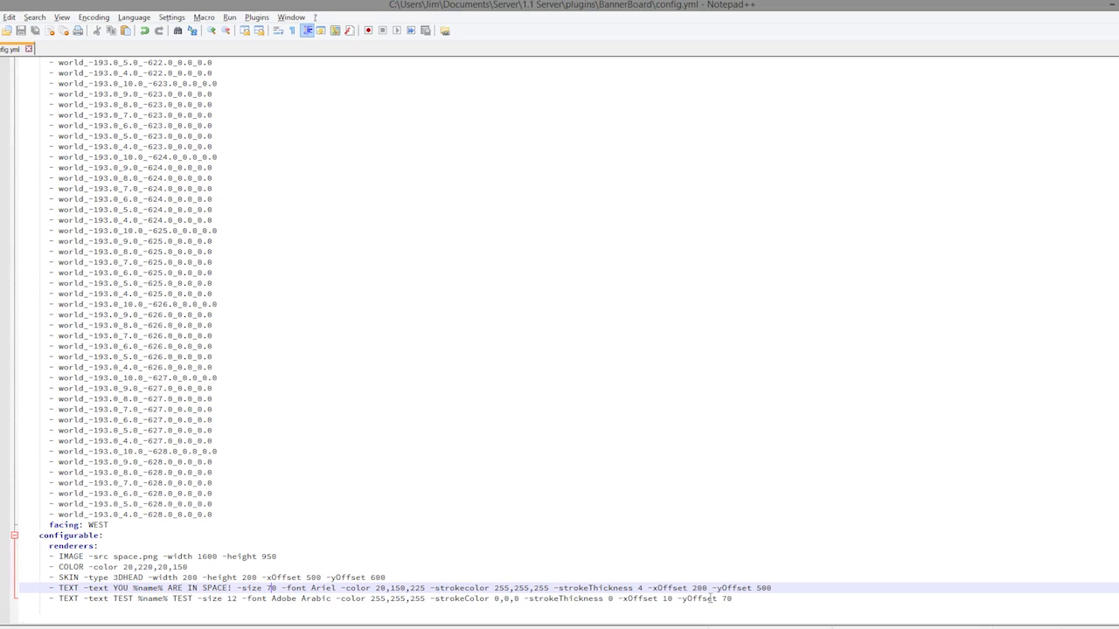
drag(699, 588, 761, 587)
text(1)
key(ctrl+s)
text(4)
key(ctrl+s)
Step: Switch to Minecraft, rerun /bb reload to apply the size and offsets, and walk around to inspect the space board and neighbouring boards
key(alt+Tab)
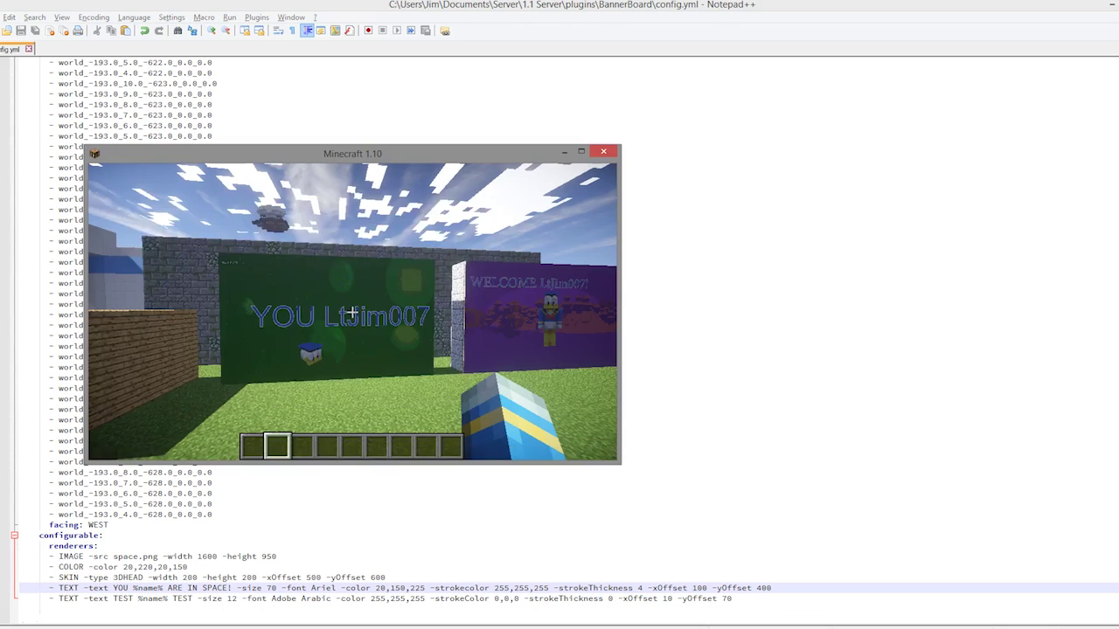
key(t)
key(Up)
key(Return)
key(w)
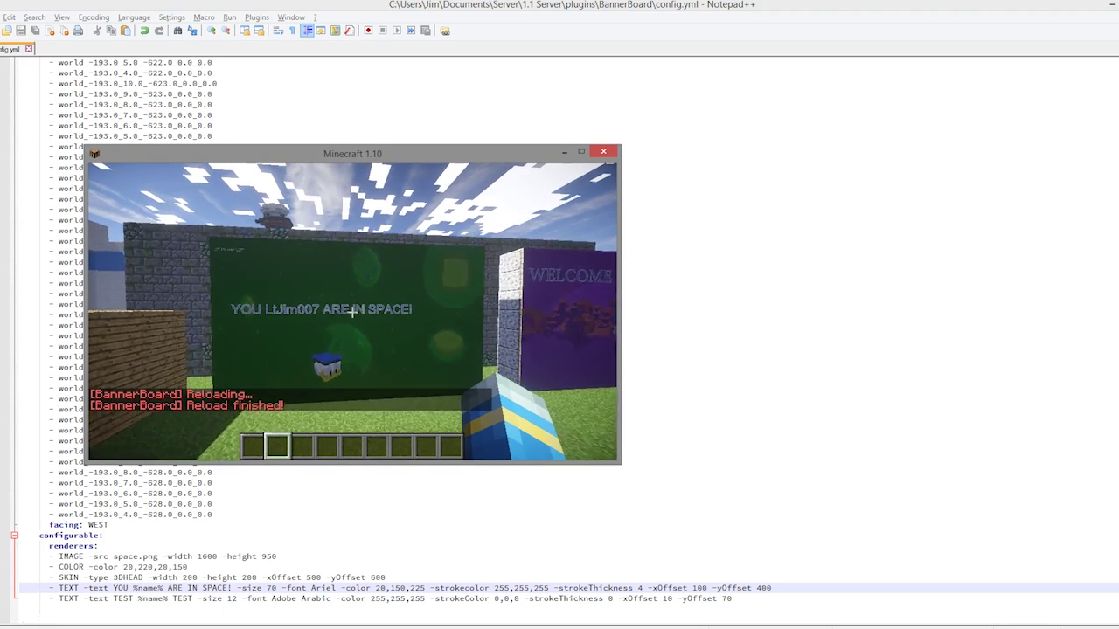
key(s)
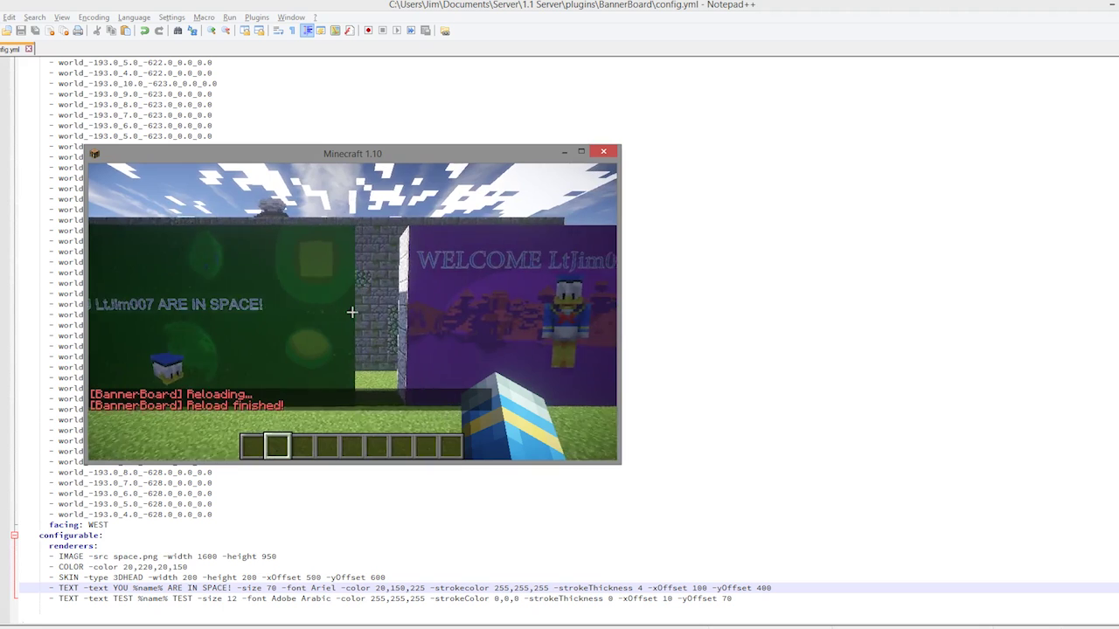
key(w)
key(w)
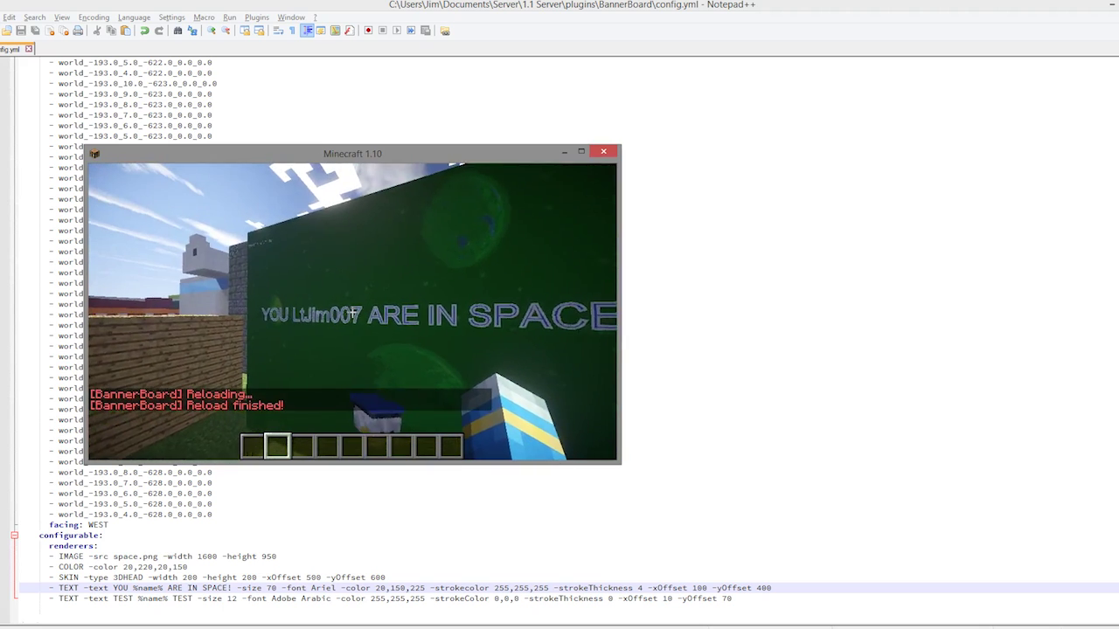
key(w)
key(w)
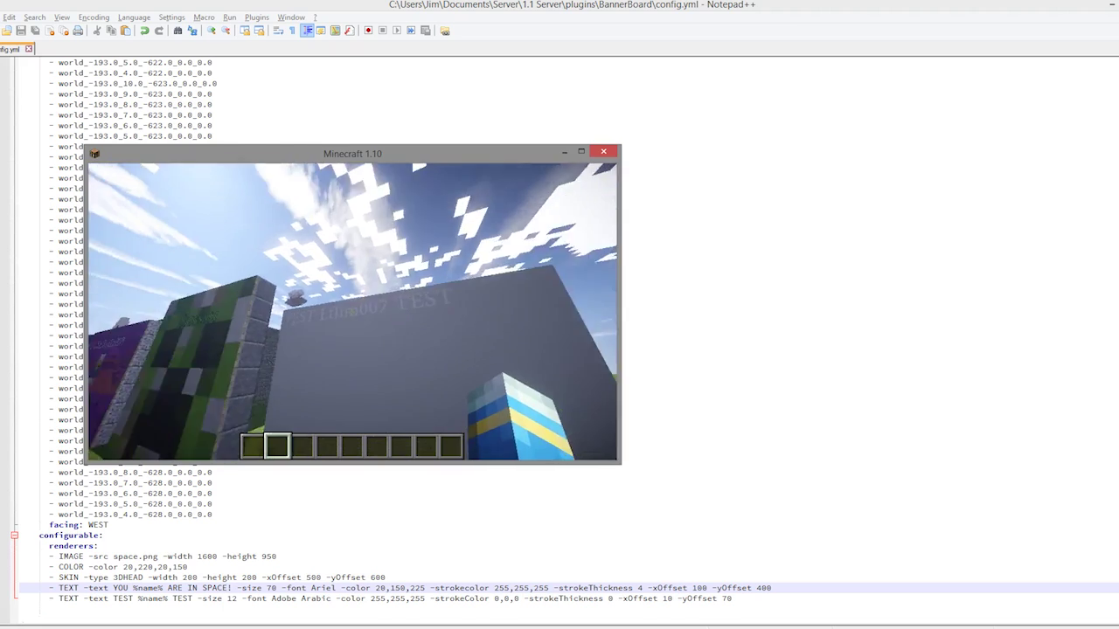
mouse_move(352, 312)
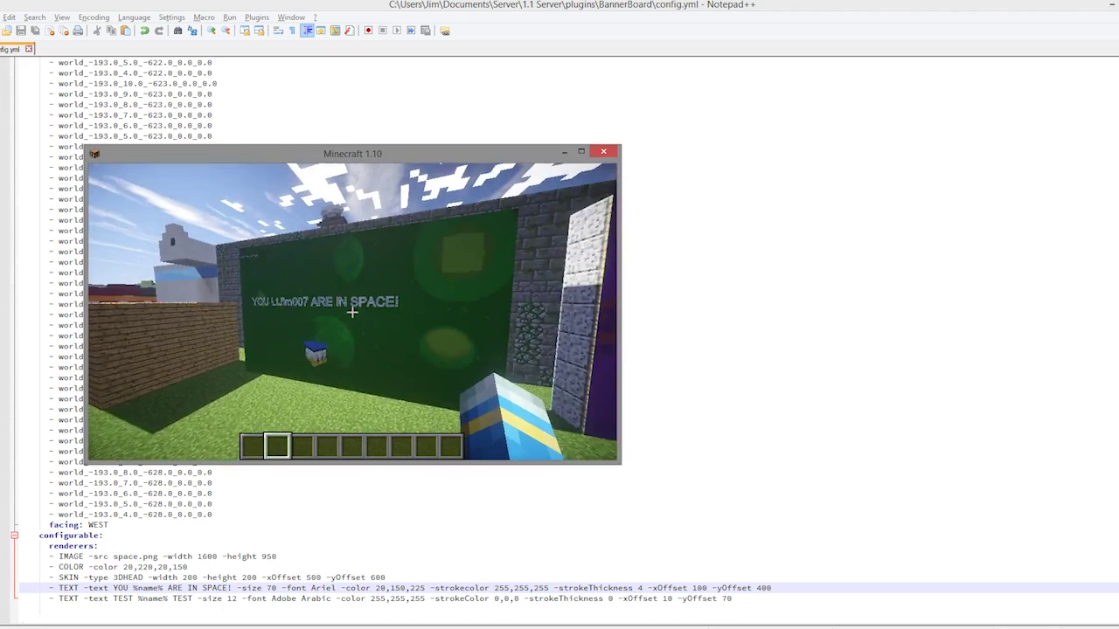
Step: Return to the config file and examine how the preceding board's slideshow uses its SLIDEDELAY, COLOR, TEXT and NEXTSLIDE renderers
key(t)
key(alt+Tab)
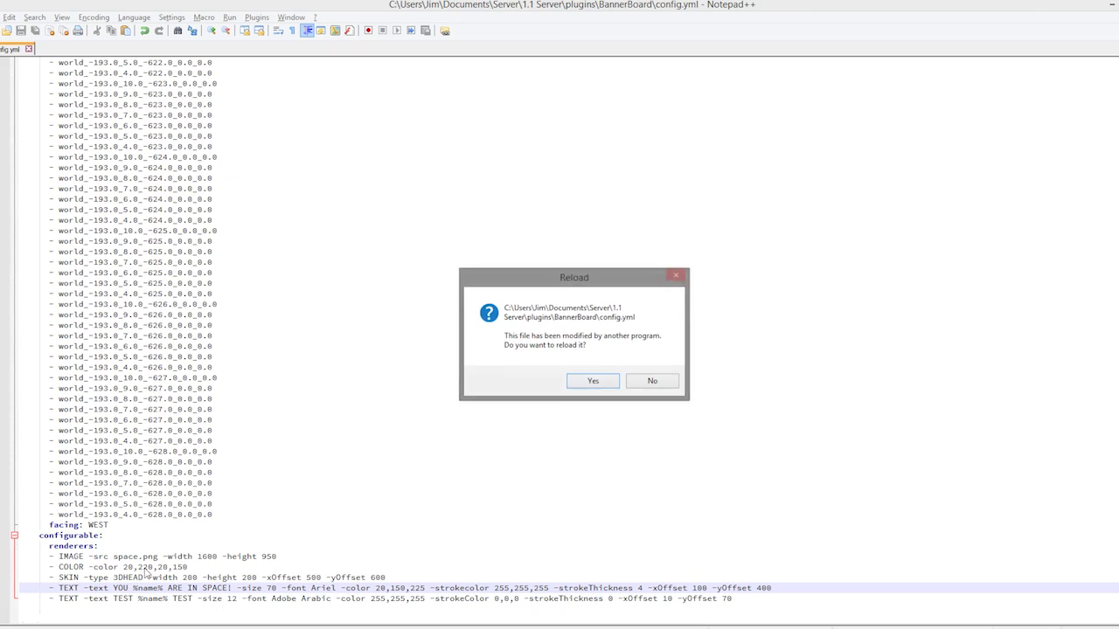
key(Return)
scroll(232, 435, up, 7)
drag(130, 178, 21, 170)
click(106, 210)
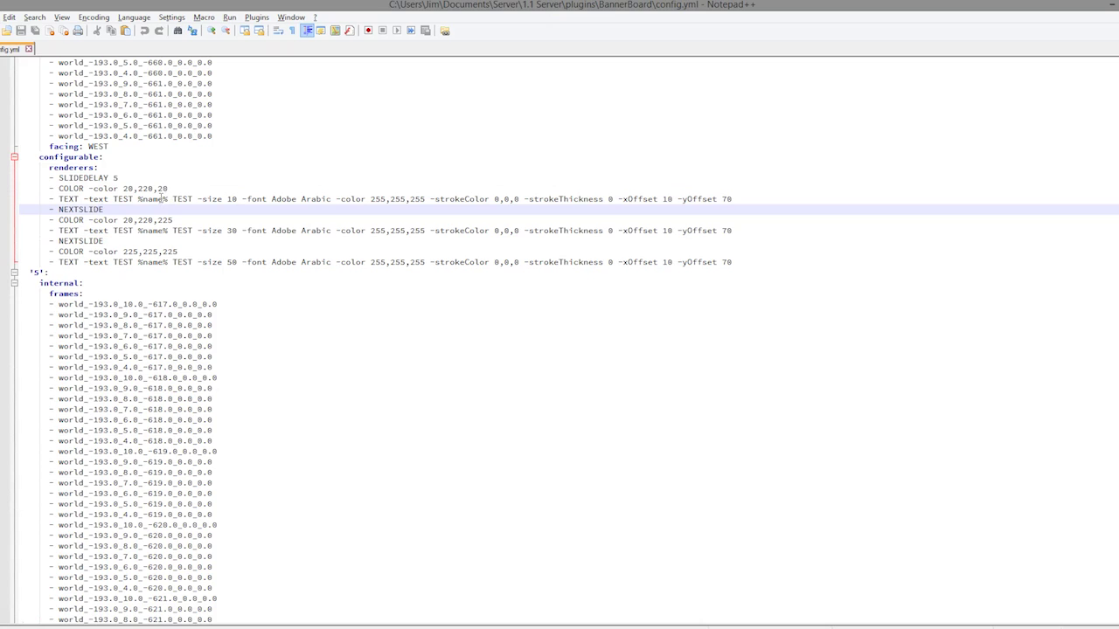
click(151, 179)
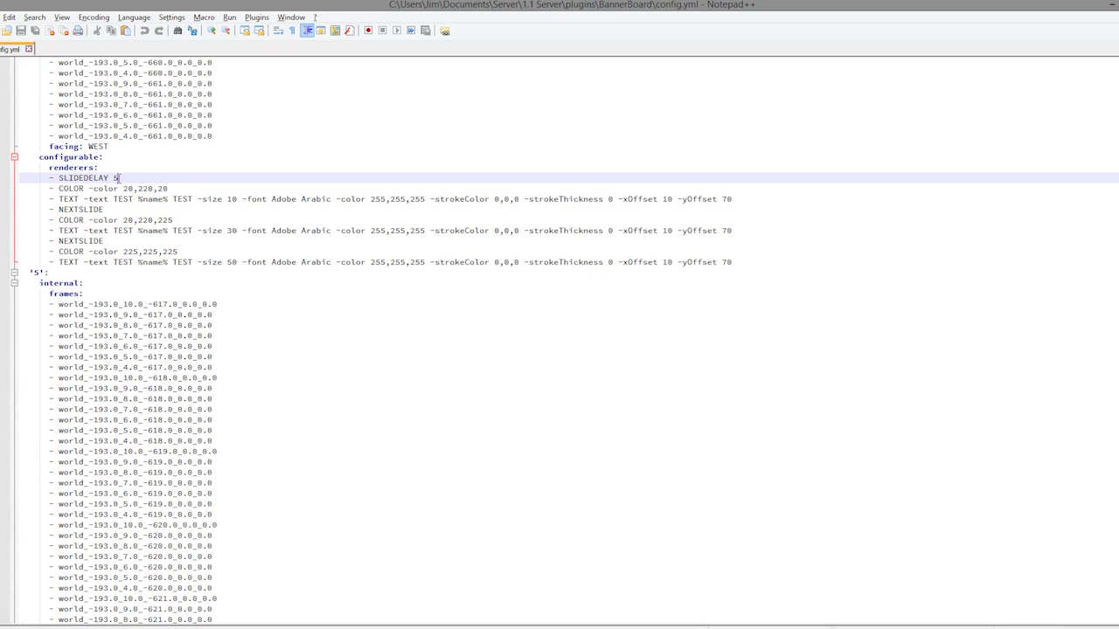
double_click(115, 179)
click(167, 189)
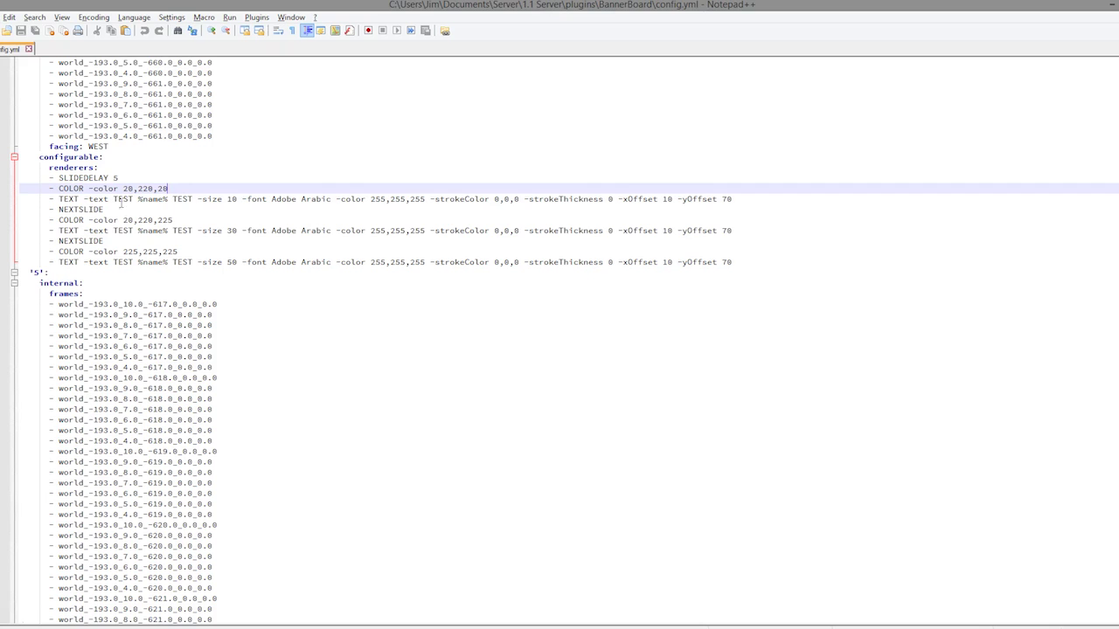
drag(315, 199, 17, 180)
click(112, 210)
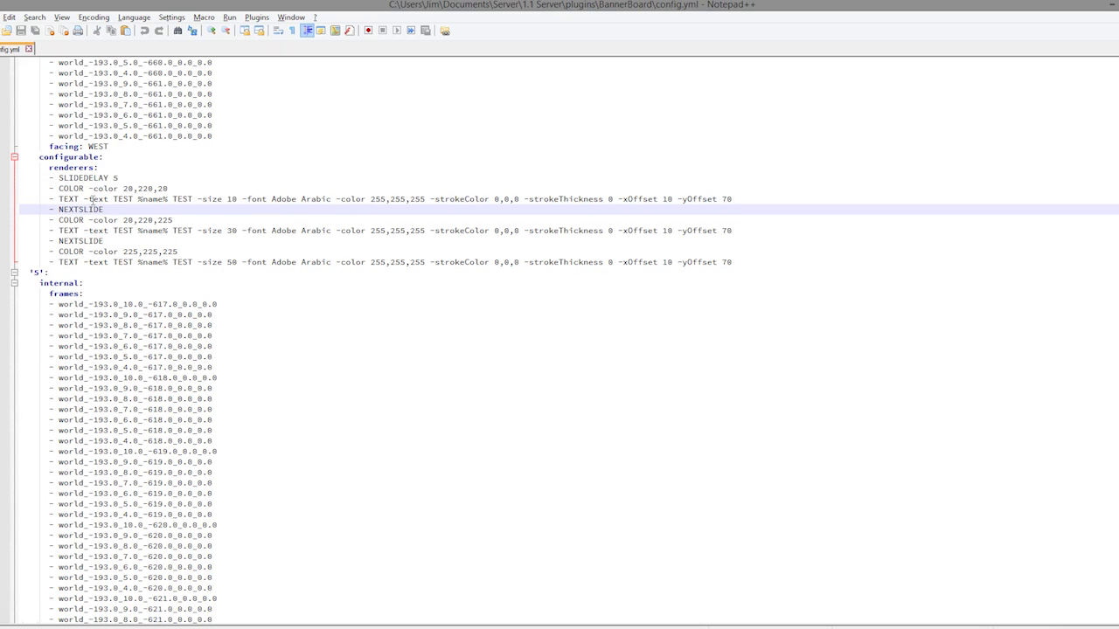
Step: Copy the SLIDEDELAY 5 line from the slideshow board and paste it below the space board's IMAGE renderer
drag(120, 179, 19, 179)
key(ctrl+c)
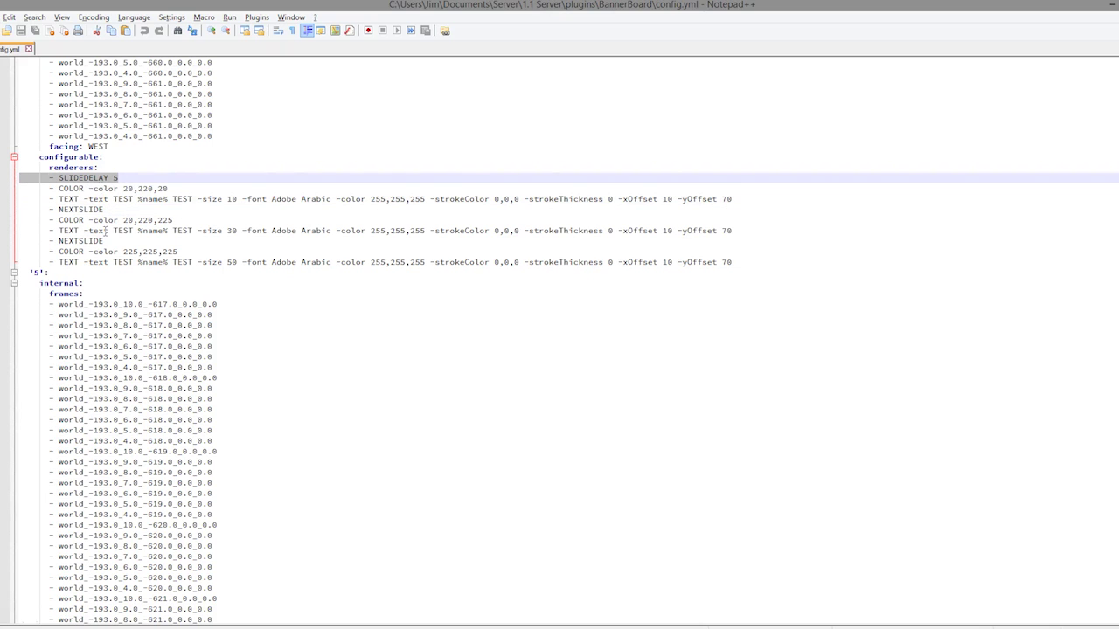
scroll(105, 315, down, 12)
scroll(214, 446, down, 10)
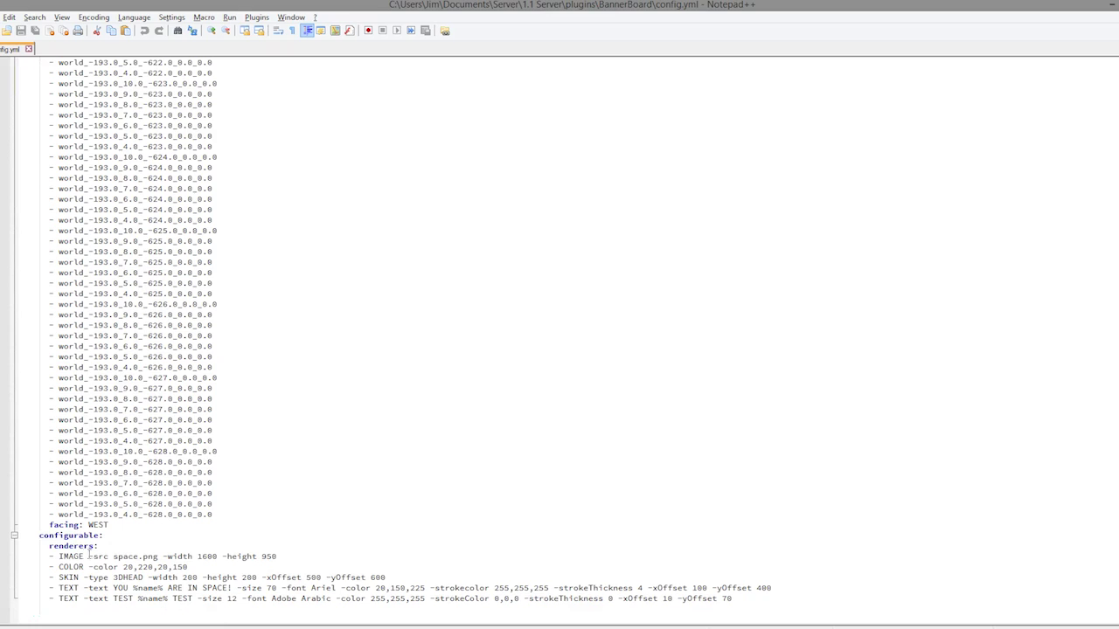
click(312, 556)
key(Return)
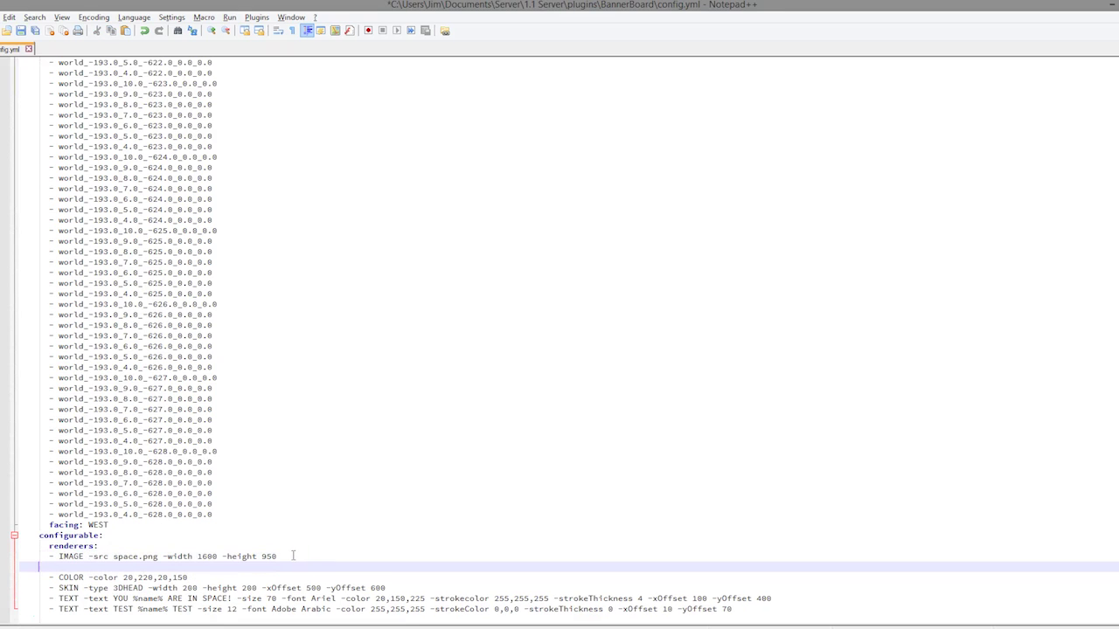
key(ctrl+v)
drag(139, 568, 19, 568)
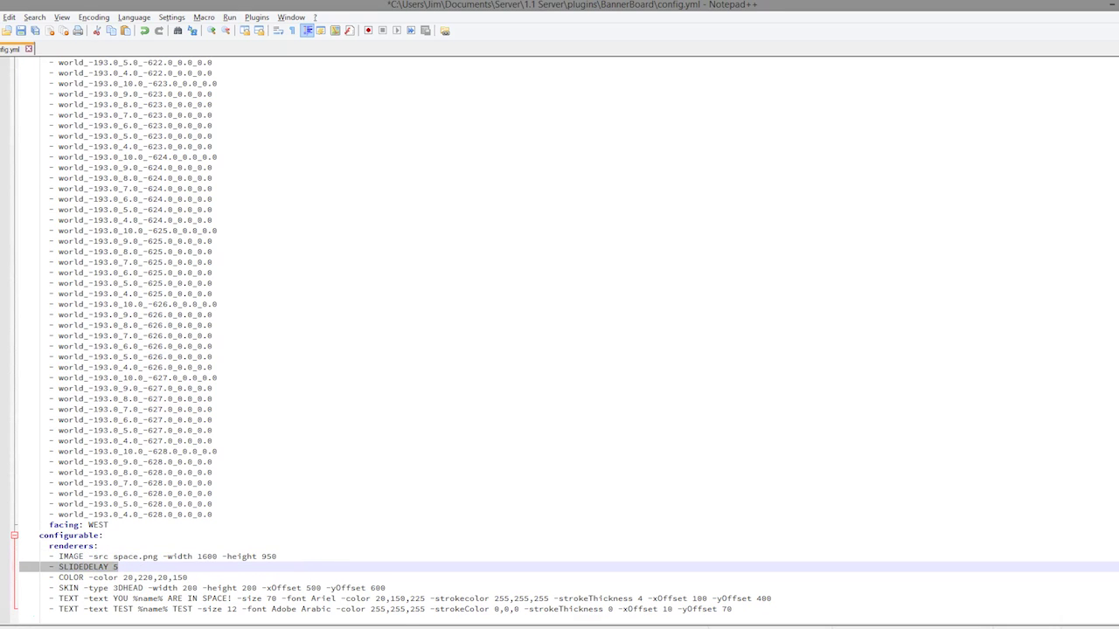
Step: Move the IMAGE -src space.png line below SLIDEDELAY 5 so the delay heads the renderer list, then save
drag(302, 556, 20, 555)
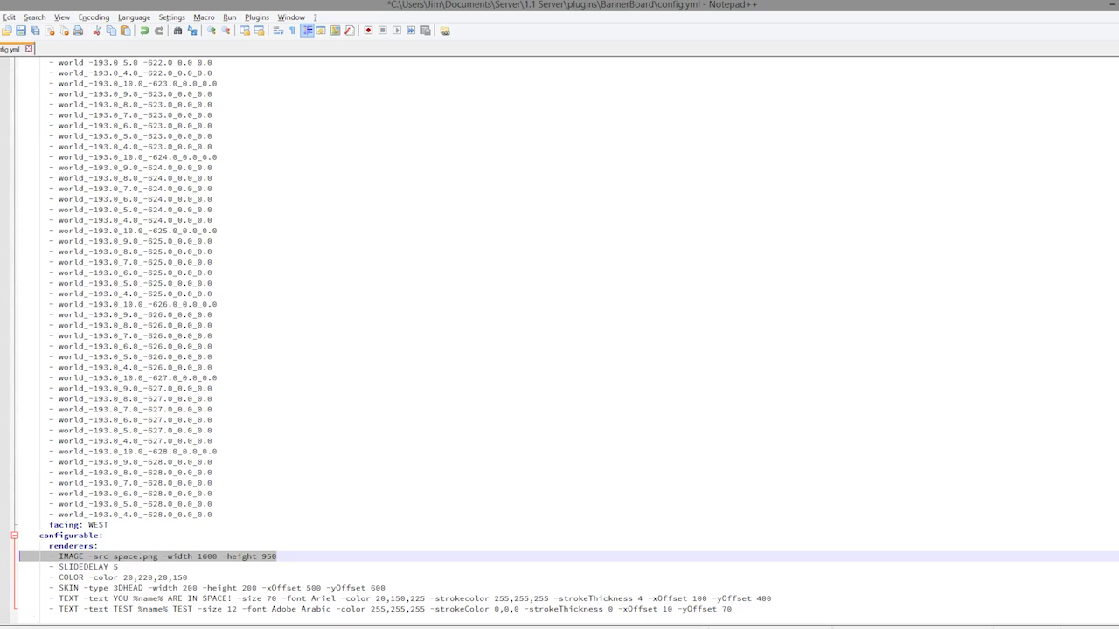
key(ctrl+x)
key(BackSpace)
click(127, 556)
key(Return)
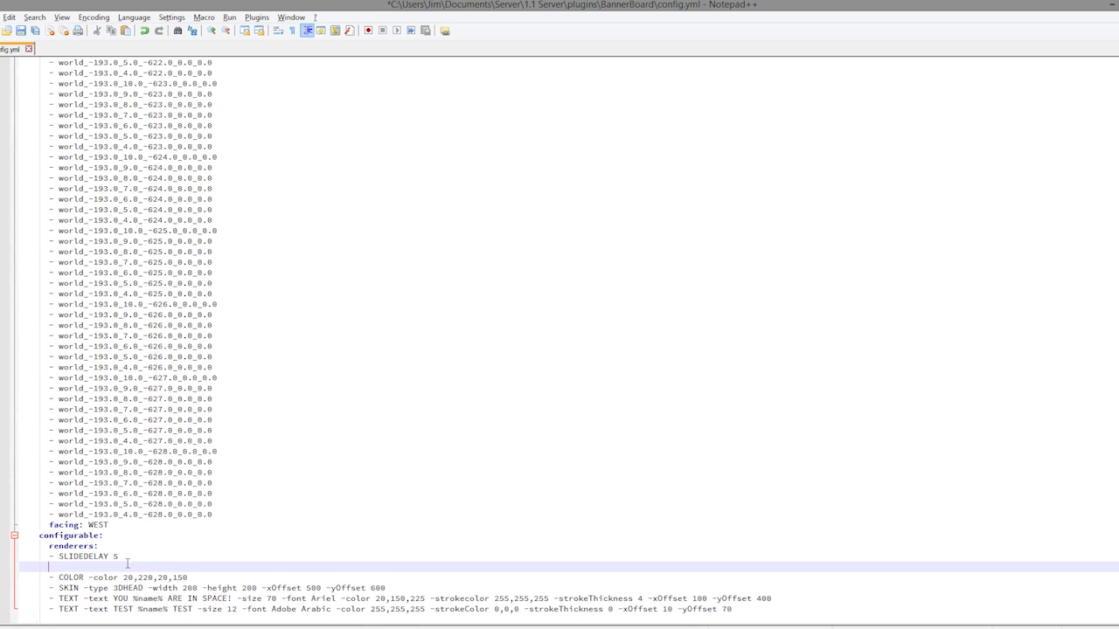
key(BackSpace)
key(ctrl+v)
key(ctrl+s)
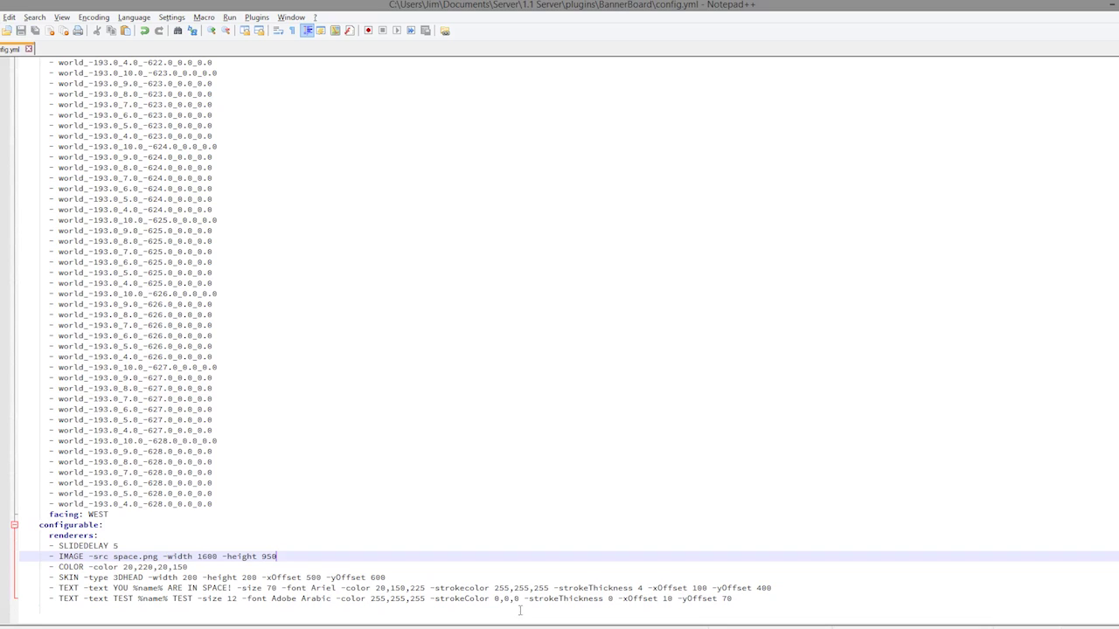
Step: Add a NEXTSLIDE entry after the last TEXT renderer of the space board and start another line
scroll(304, 598, down, 1)
click(752, 601)
key(Return)
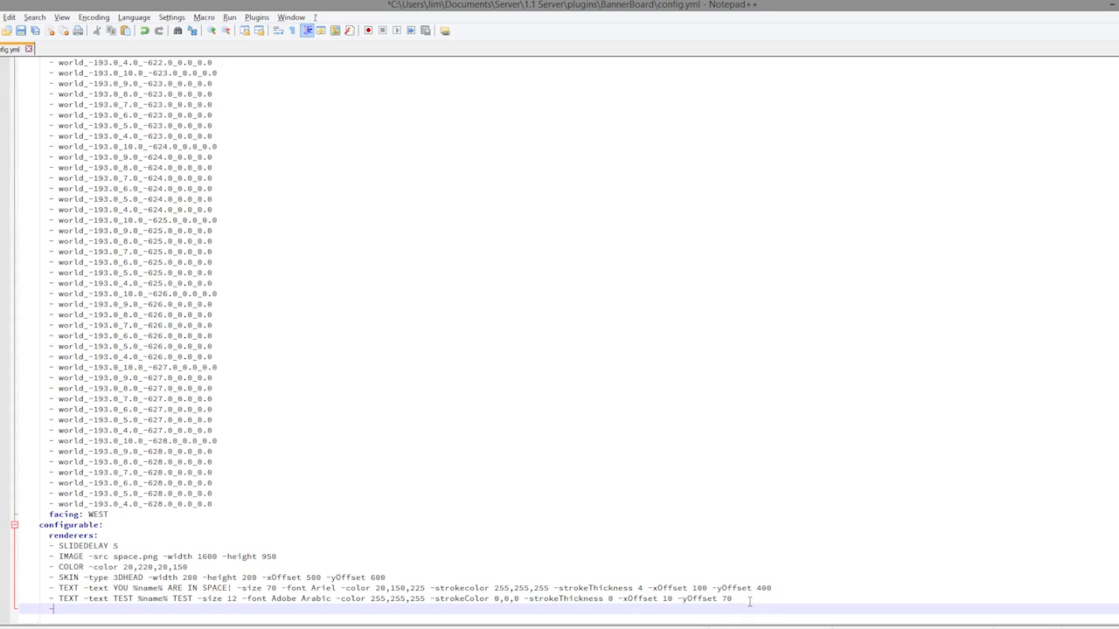
text(- HE)
text(NEXTSLIDE)
key(Return)
key(Return)
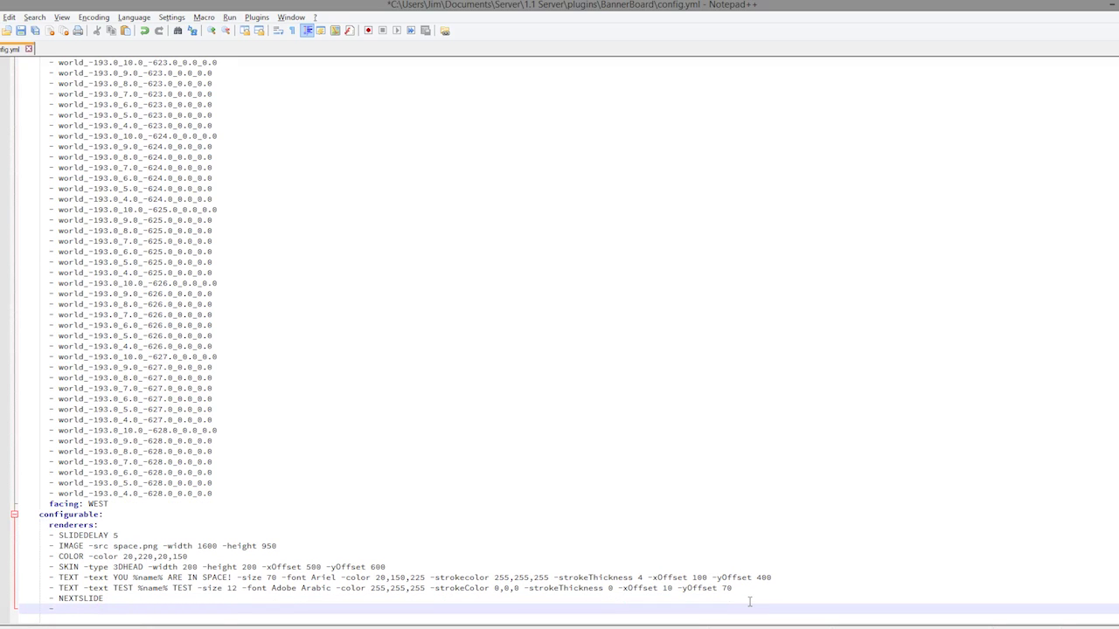
Step: Add a COLOR -color 255,255,255 renderer as the second slide, save the config file and switch to Minecraft
text(- COLOR -color 255,255,255)
key(ctrl+s)
key(alt+Tab)
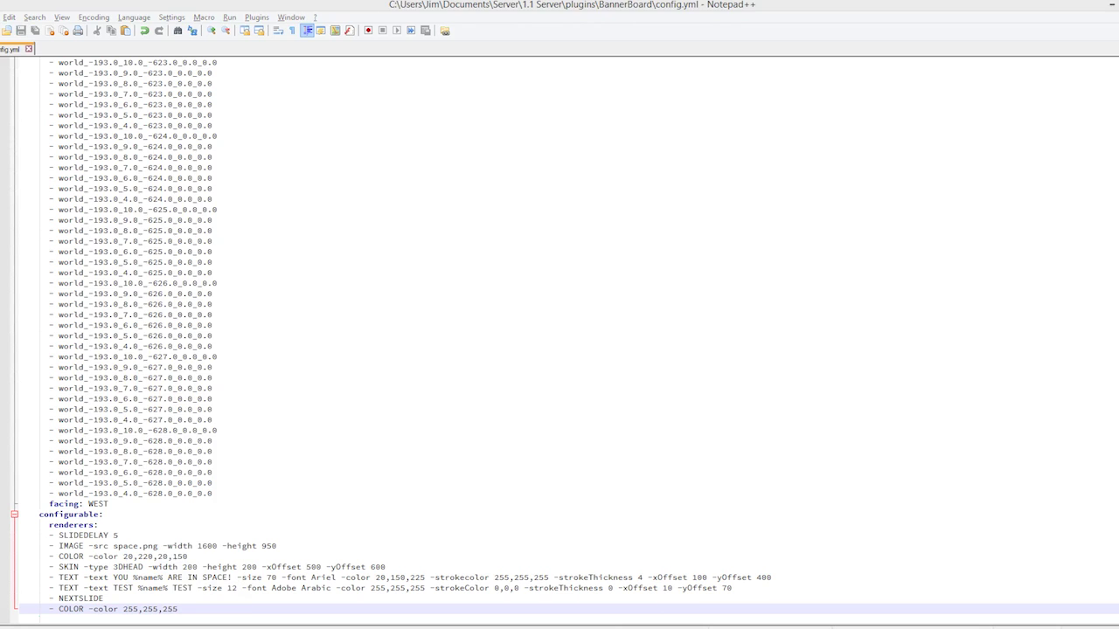
Step: Move around the banner boards in Minecraft and examine how the space board alternates between its two slides
key(s)
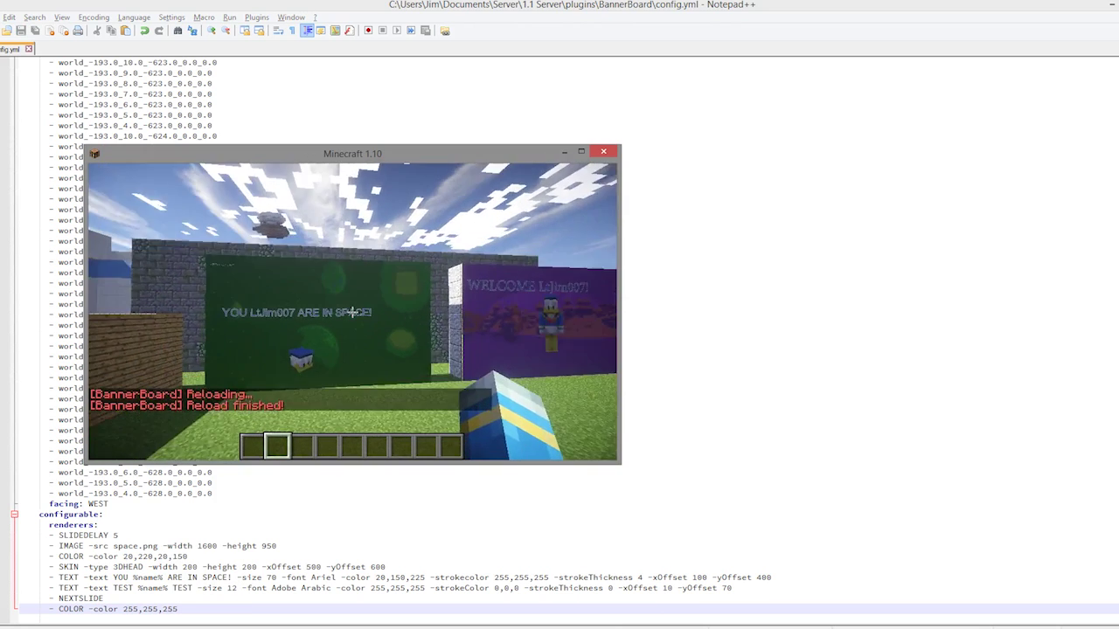
key(w)
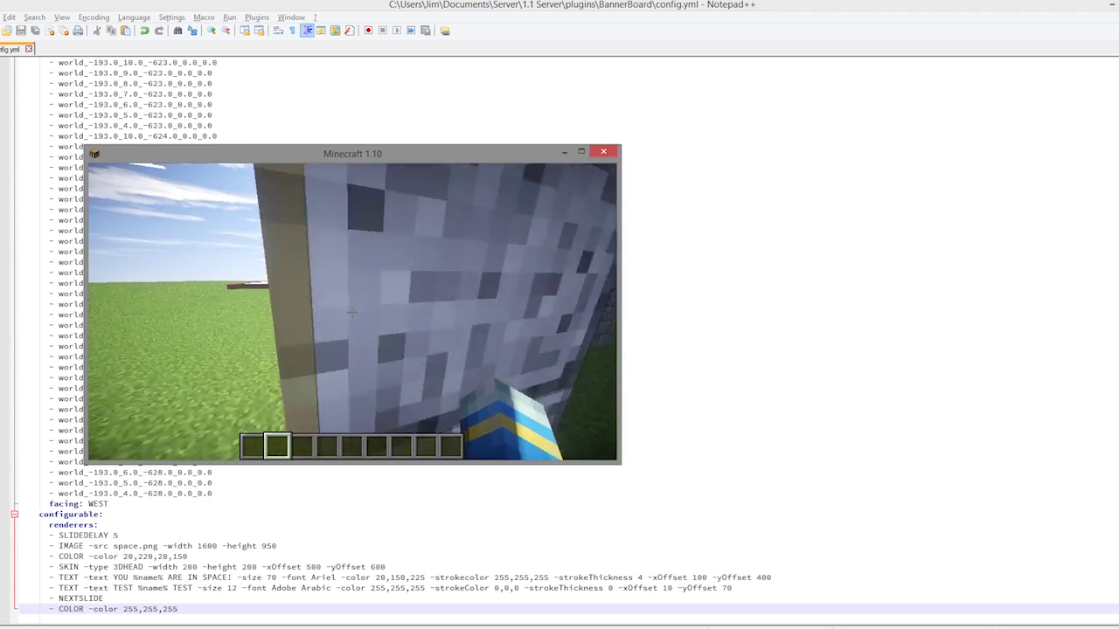
key(alt+Tab)
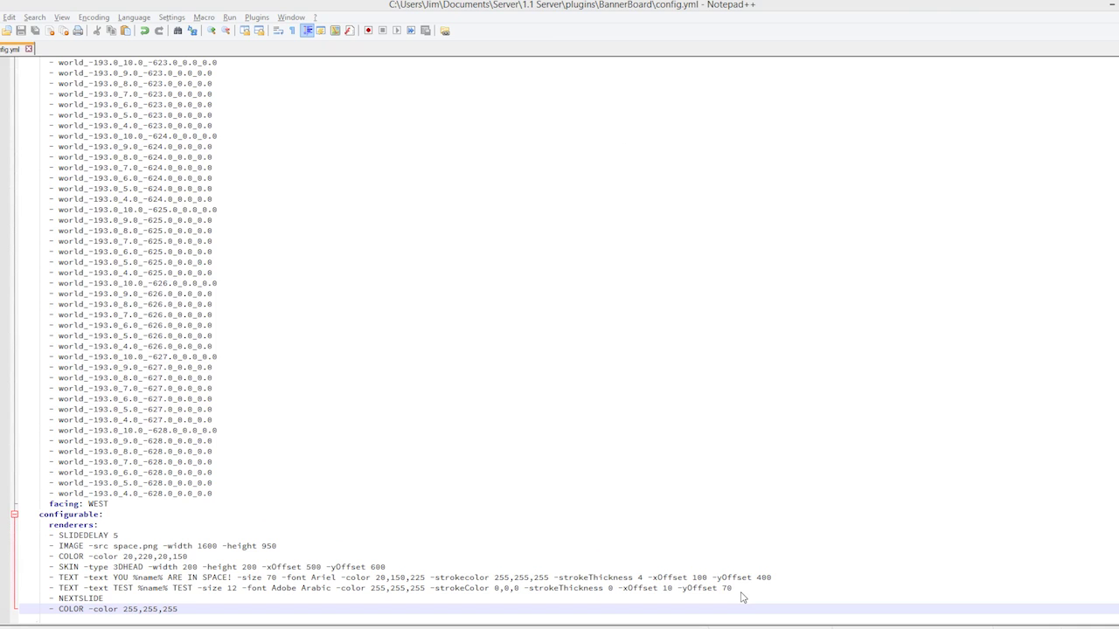
key(Return)
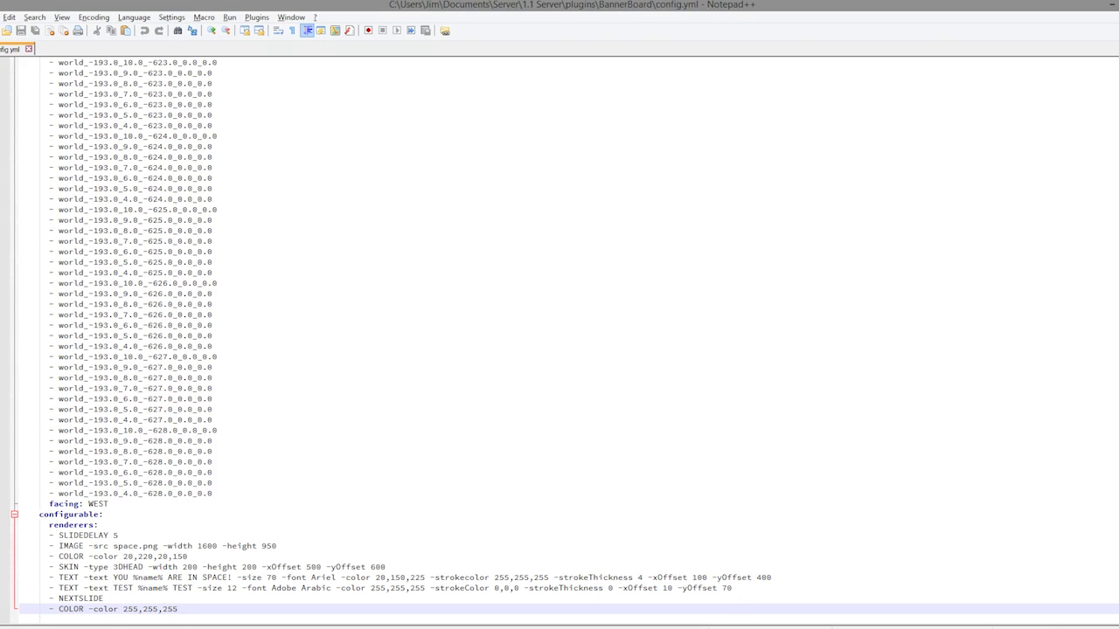
key(alt+Tab)
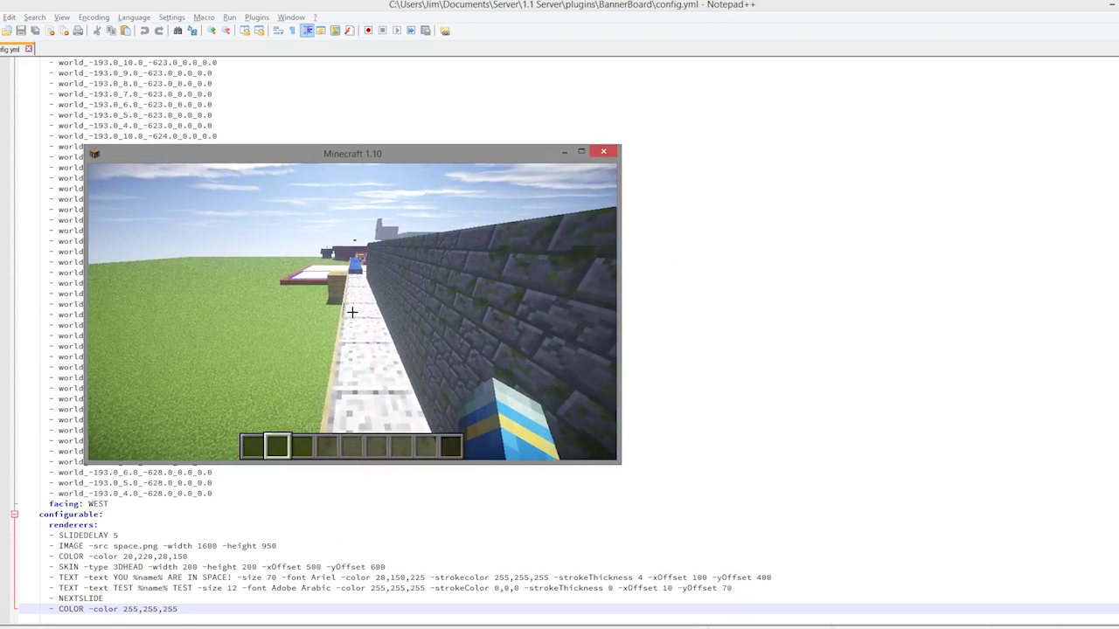
key(w)
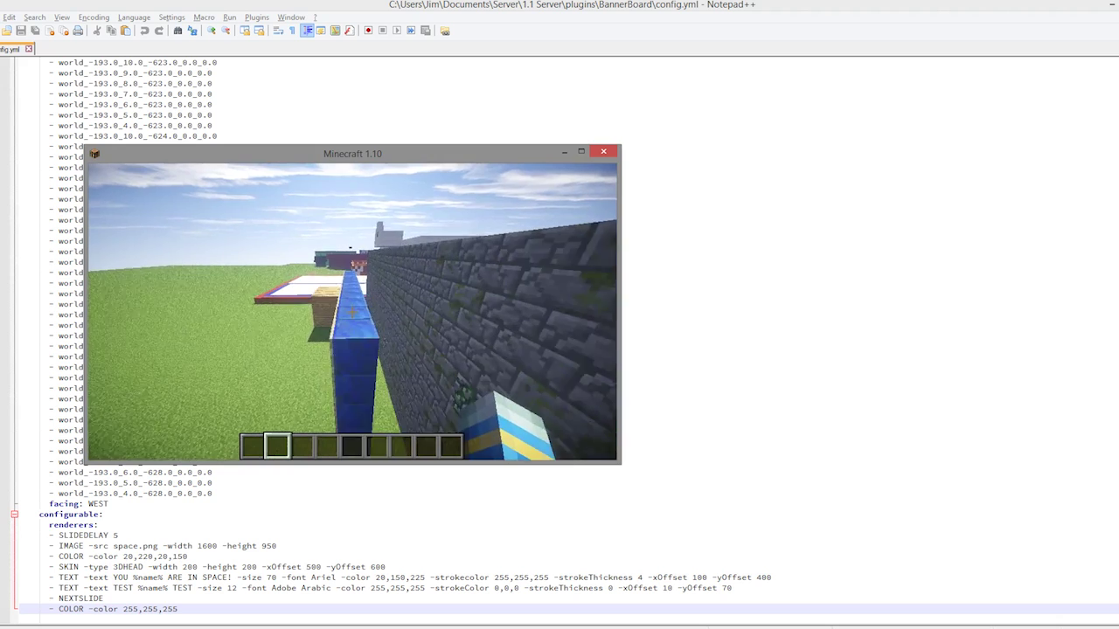
key(space)
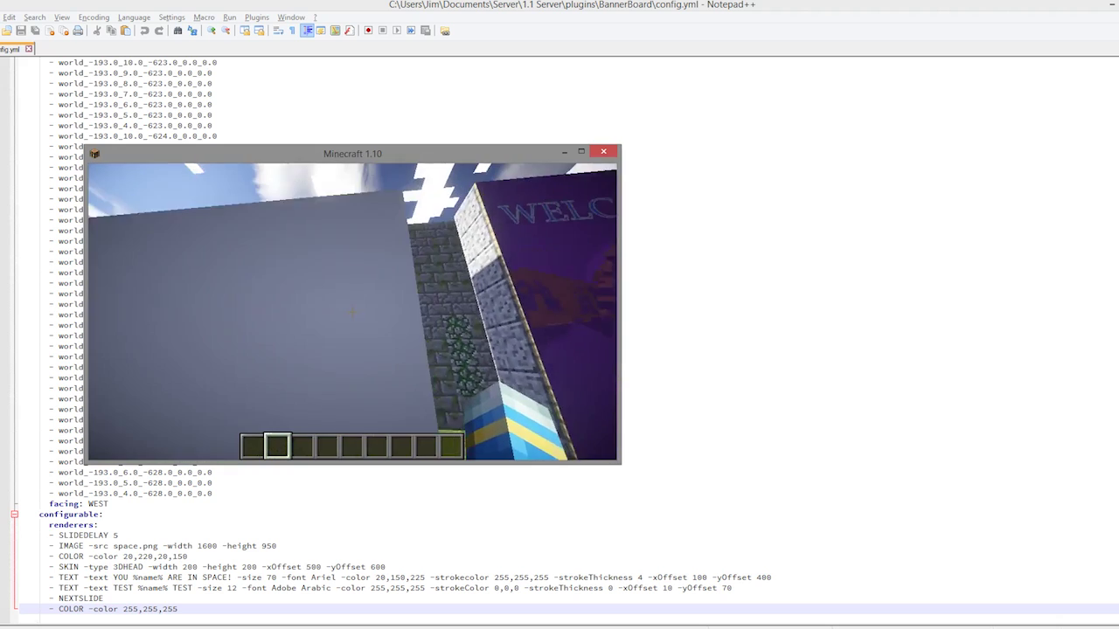
key(t)
Step: Switch to config.yml in Notepad++ and append -permission with the sample value asdasda to the space board's last TEXT renderer
key(alt+Tab)
click(761, 588)
text(-permission)
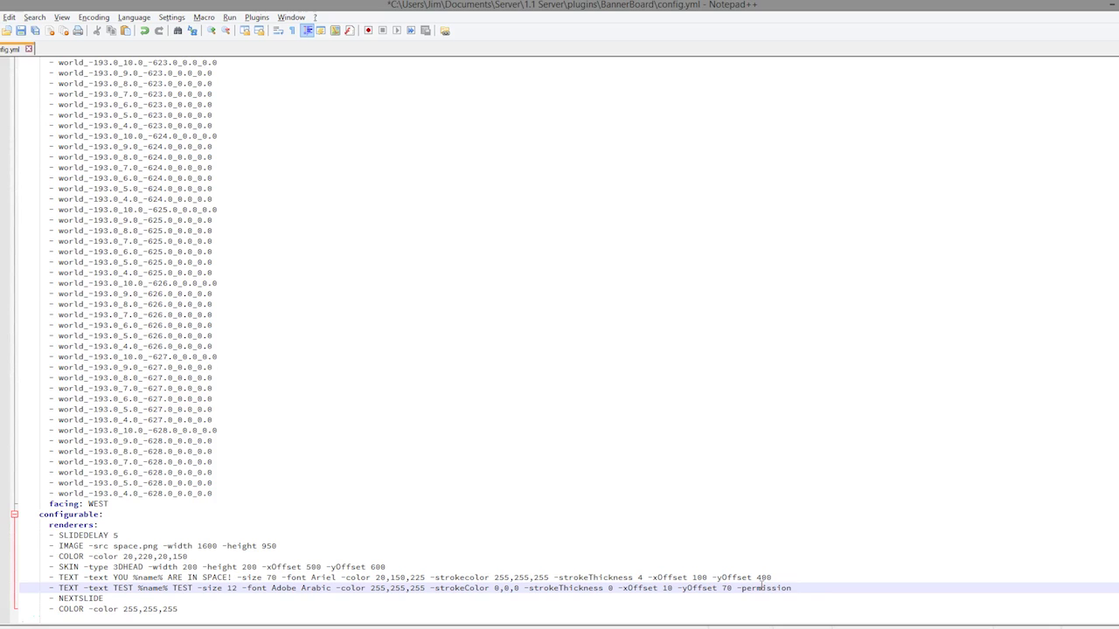
text( asdasda)
Step: Remove the sample -permission option from the end of the space board's last TEXT renderer and save the config file
key(BackSpace)
key(BackSpace)
key(BackSpace)
key(BackSpace)
key(BackSpace)
key(BackSpace)
key(BackSpace)
key(BackSpace)
key(BackSpace)
key(BackSpace)
key(BackSpace)
key(BackSpace)
key(BackSpace)
key(BackSpace)
key(BackSpace)
key(BackSpace)
key(BackSpace)
key(BackSpace)
key(ctrl+s)
Step: Review config.yml from its header comments down to the space board's renderers, and return to Minecraft
scroll(559, 341, up, 20)
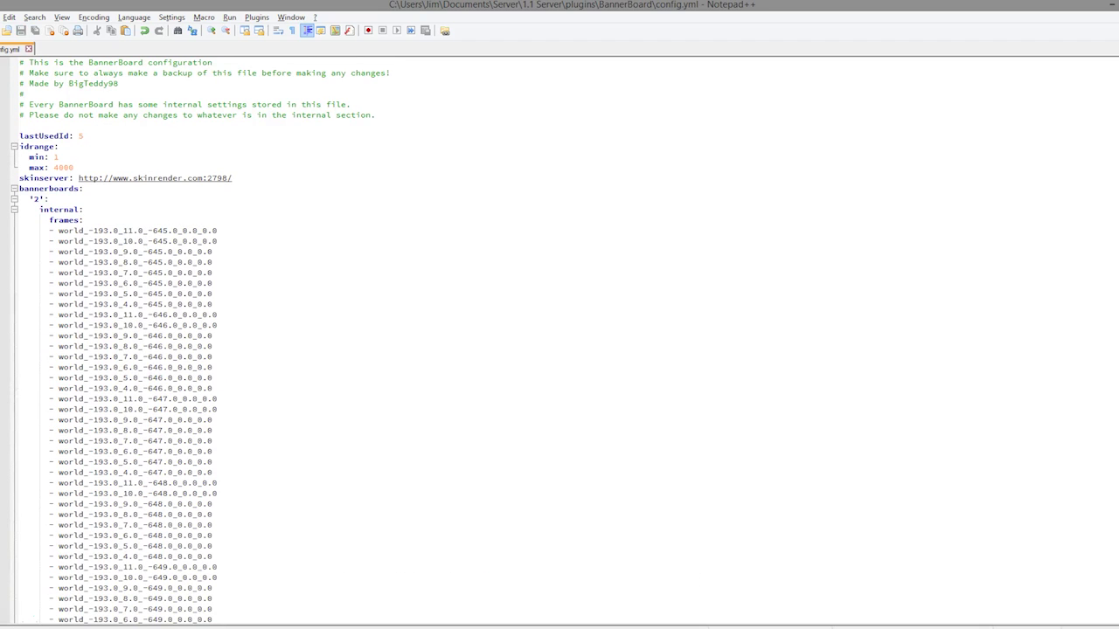
drag(1118, 78, 1118, 599)
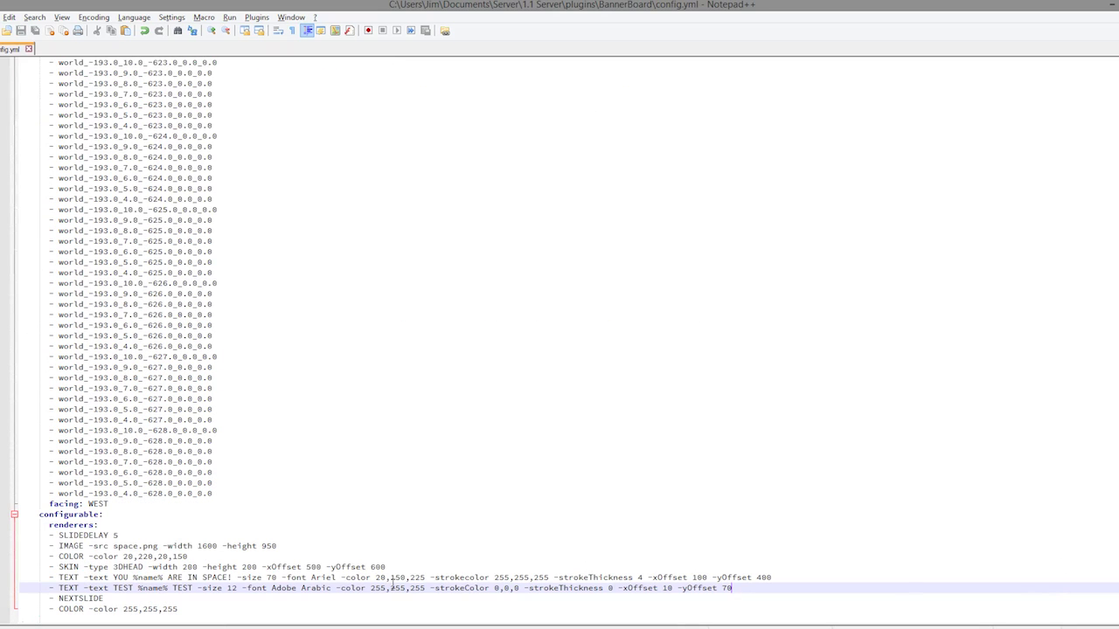
key(alt+Tab)
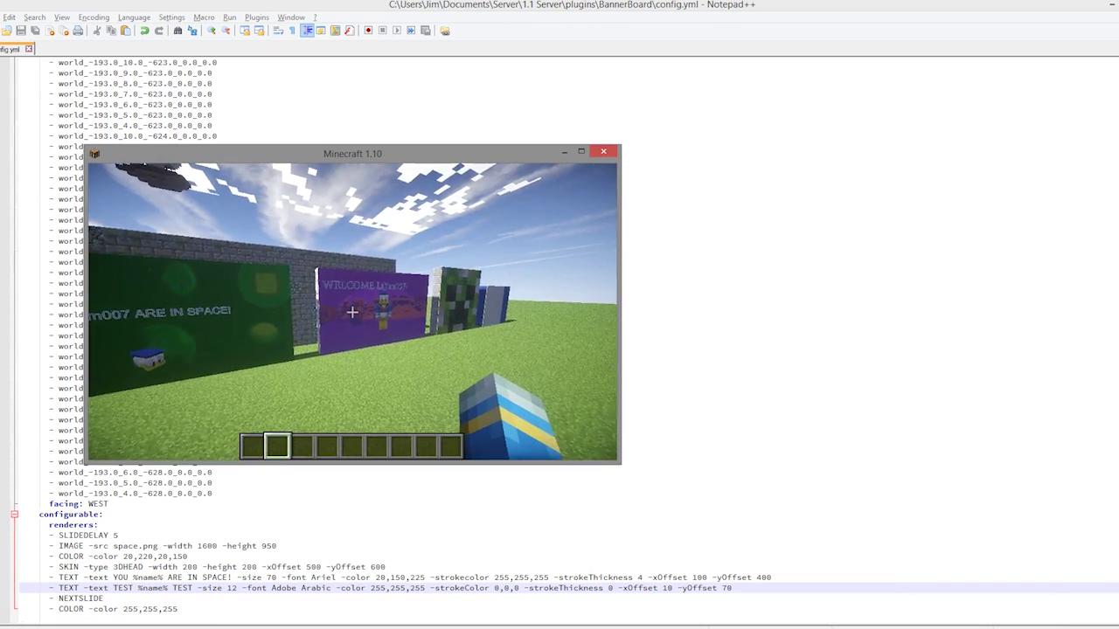